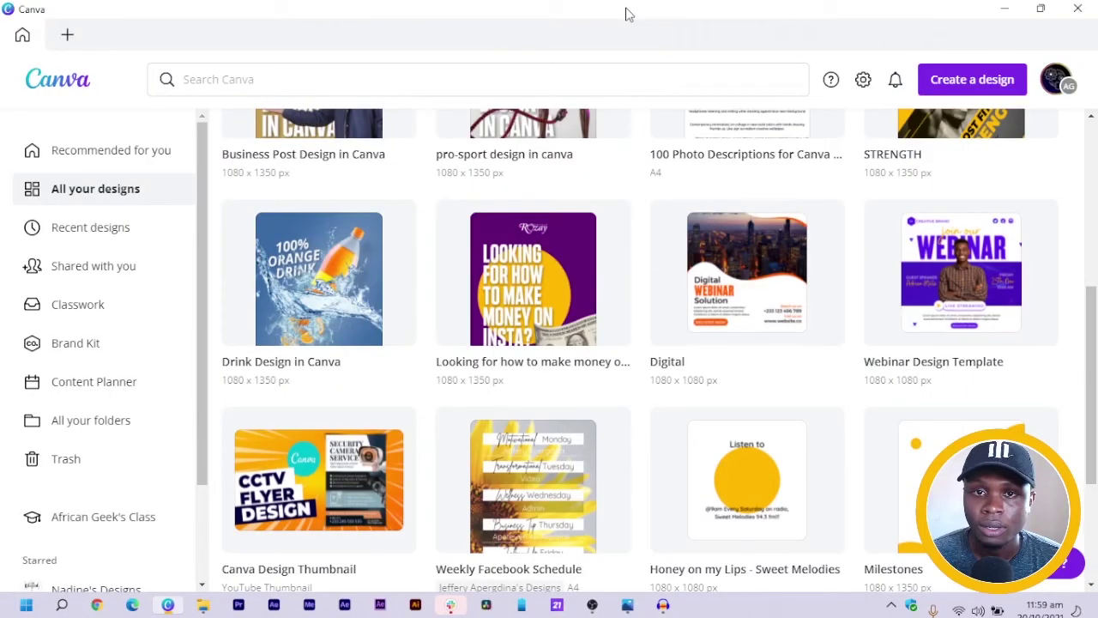
Step: Create a new design from the recent custom size 1080 x 1350 px
click(959, 82)
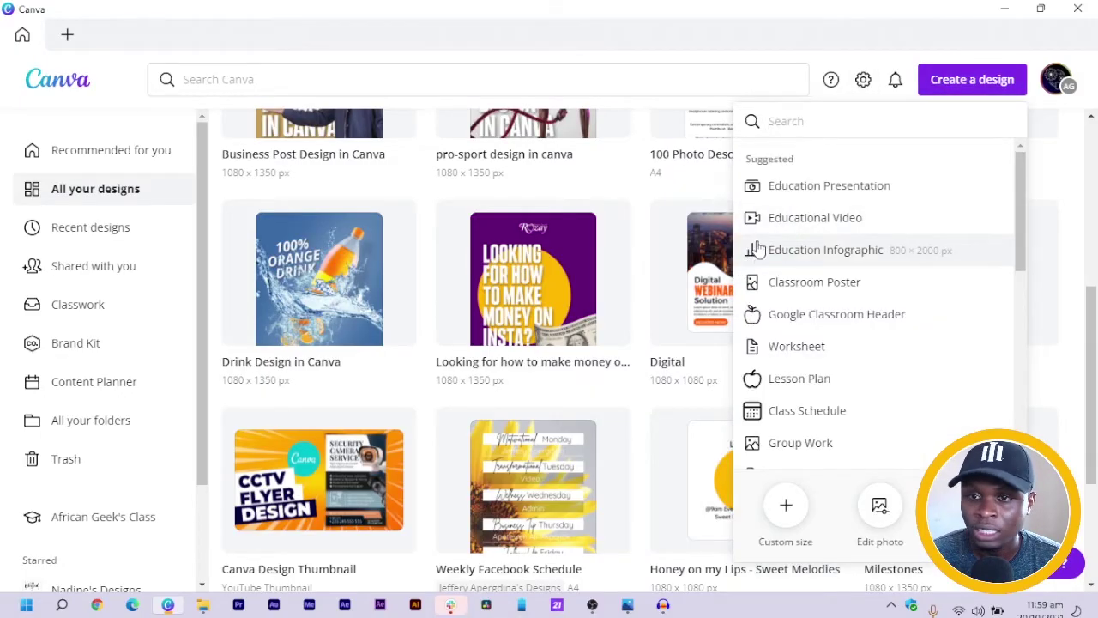
click(784, 504)
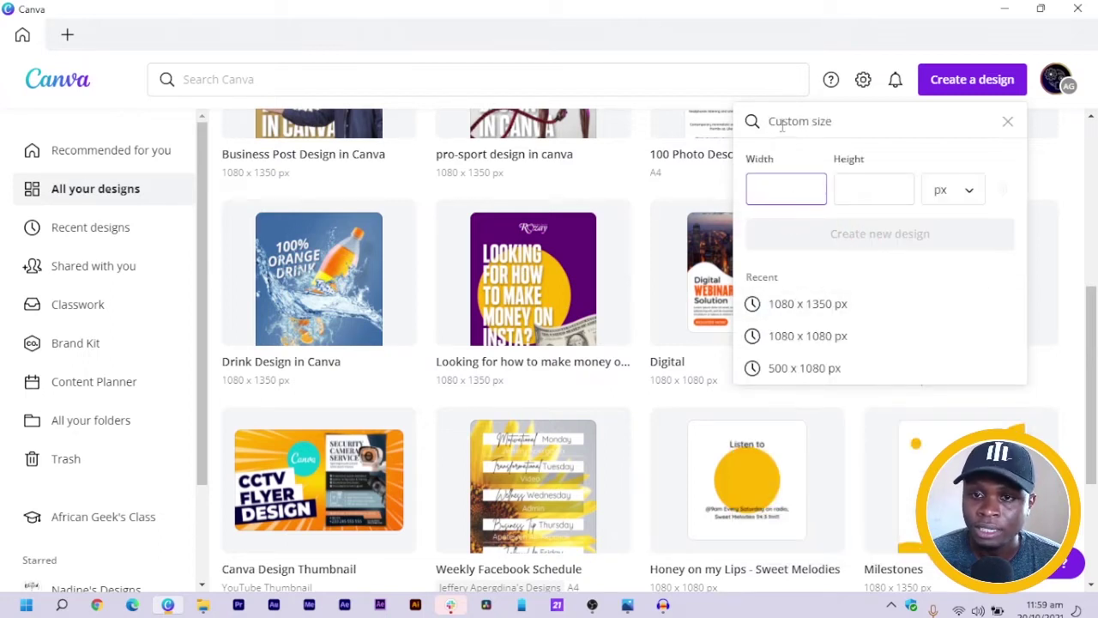
click(796, 312)
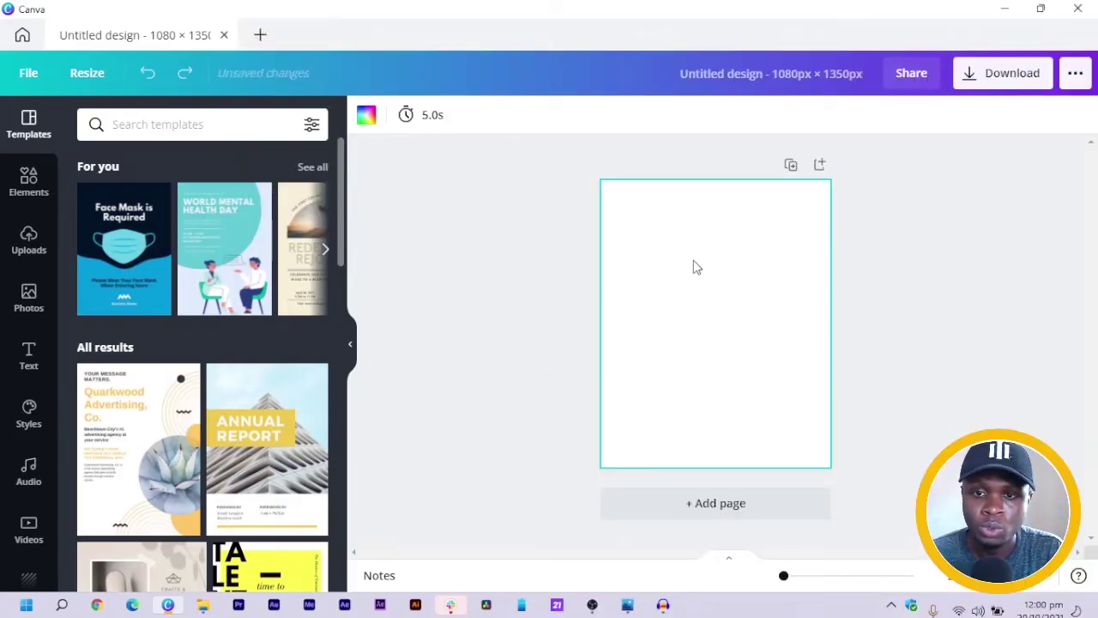
Step: Set the blank page's background color to #3A6AA3
click(366, 118)
text(#3A6AA3)
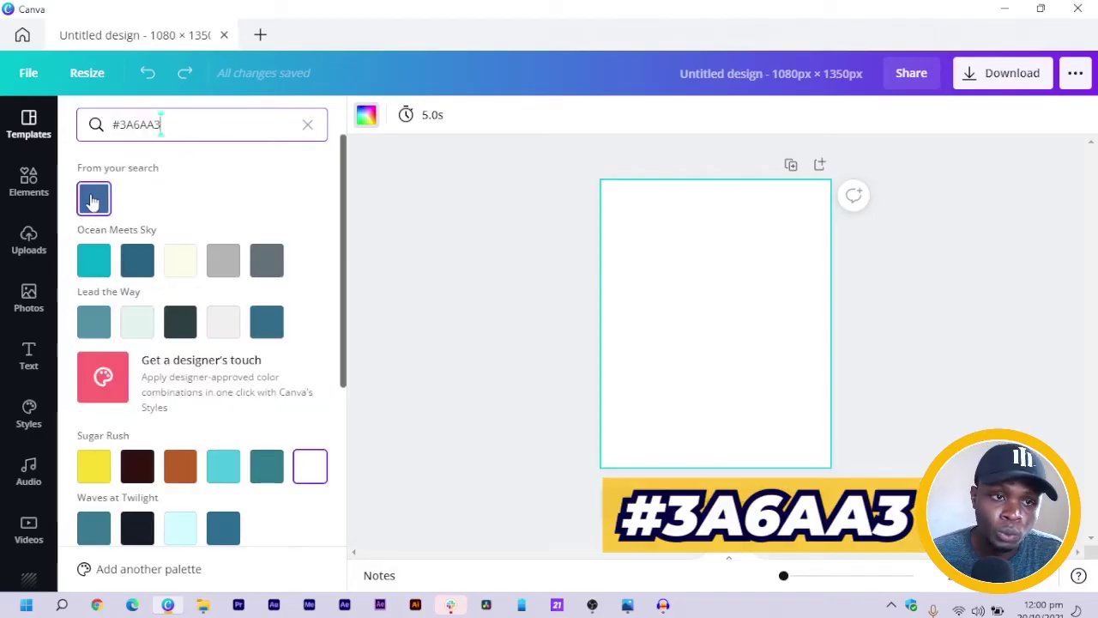
click(93, 199)
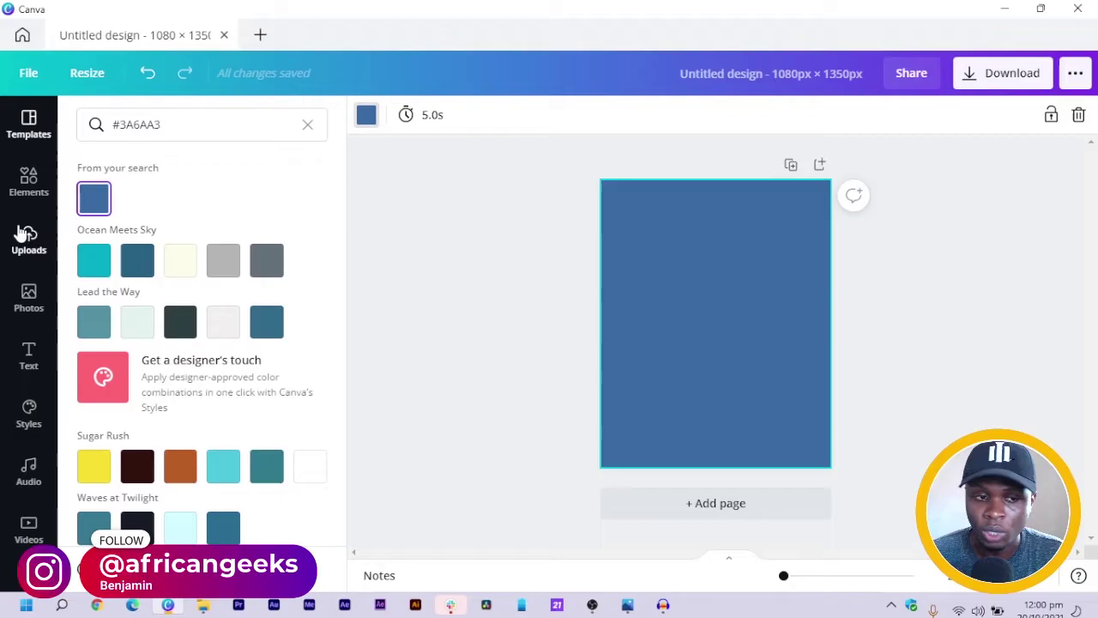
Step: Add the uploaded orange drink bottle, crop off its lower part below the label, enlarge it and place it centered at the page top
click(22, 258)
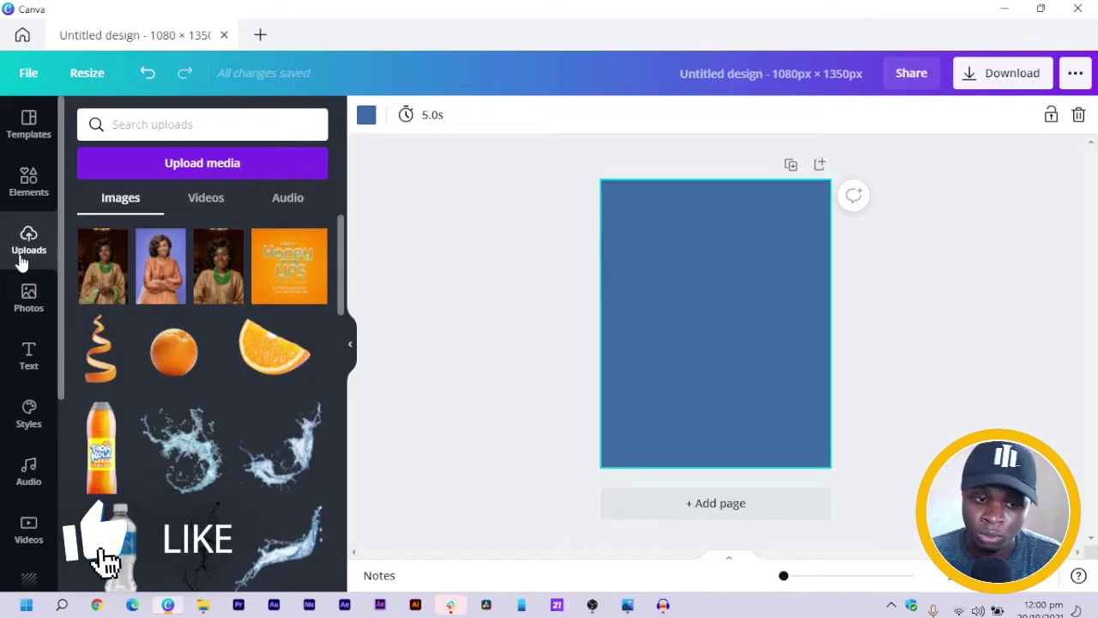
click(101, 442)
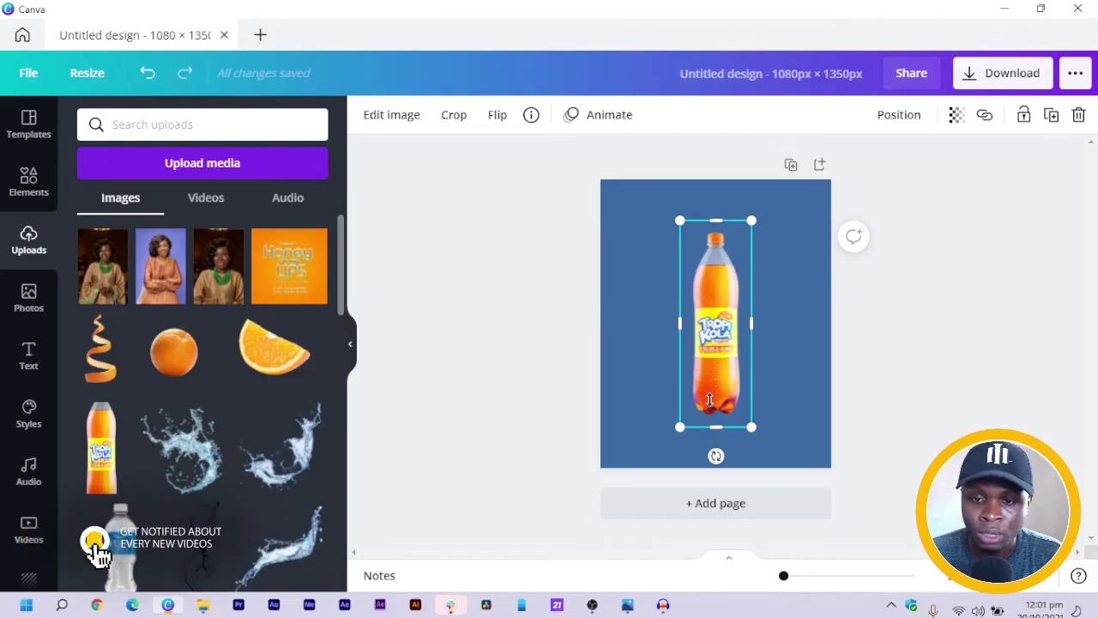
drag(710, 355, 654, 390)
drag(709, 345, 723, 307)
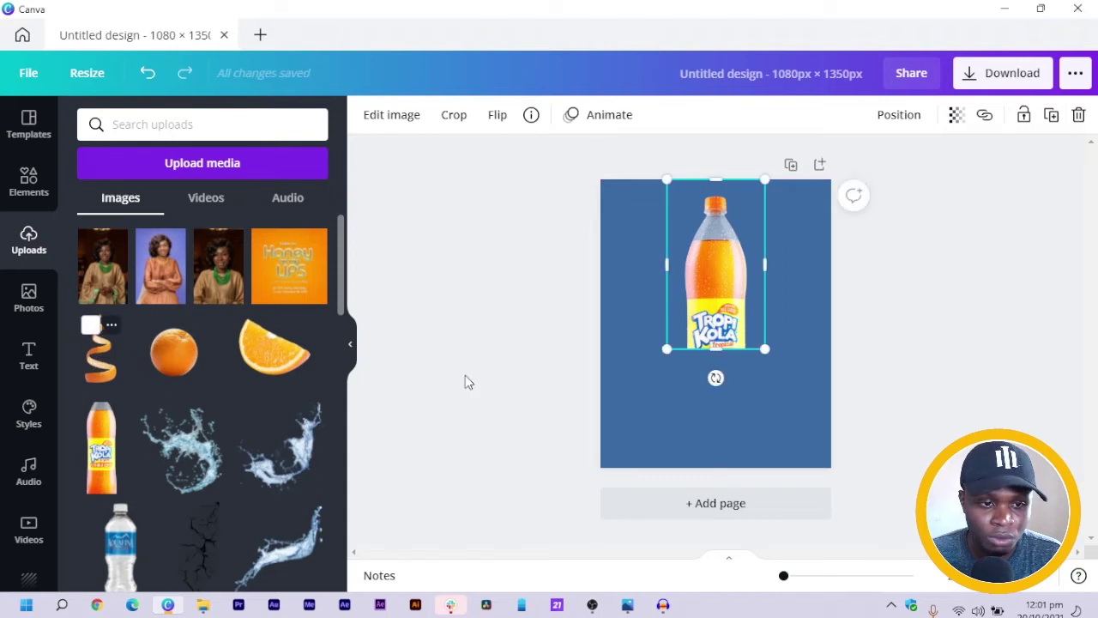
Step: Add the uploaded spiral orange peel, flip it vertically and align it under the bottle's cut edge so it continues the bottle
key(ctrl+z)
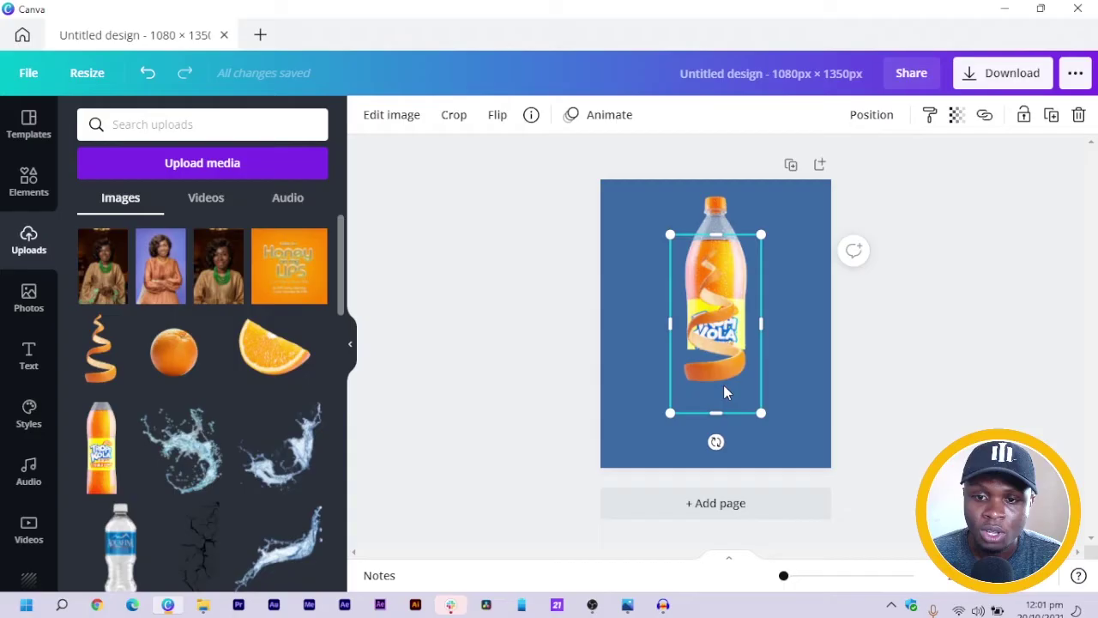
click(497, 114)
click(541, 190)
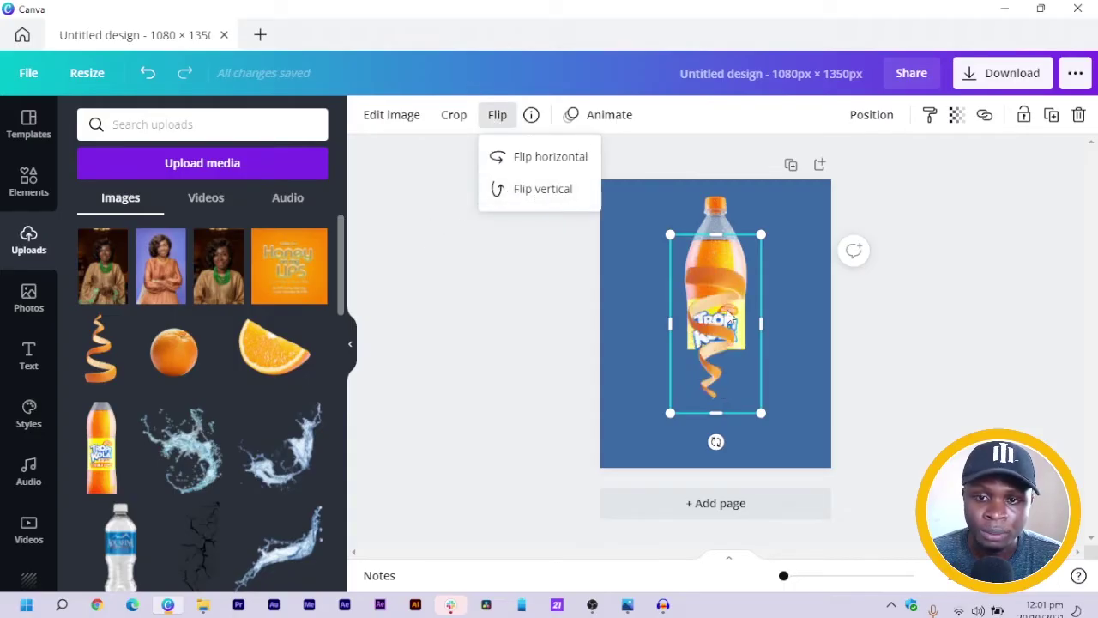
drag(730, 345, 731, 411)
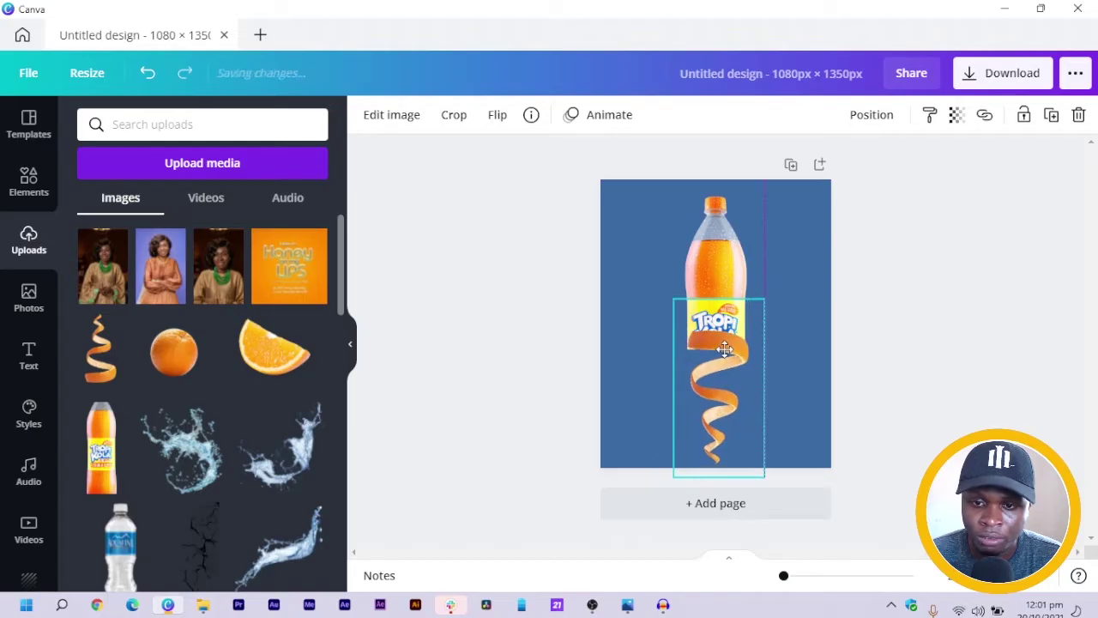
drag(723, 349, 721, 349)
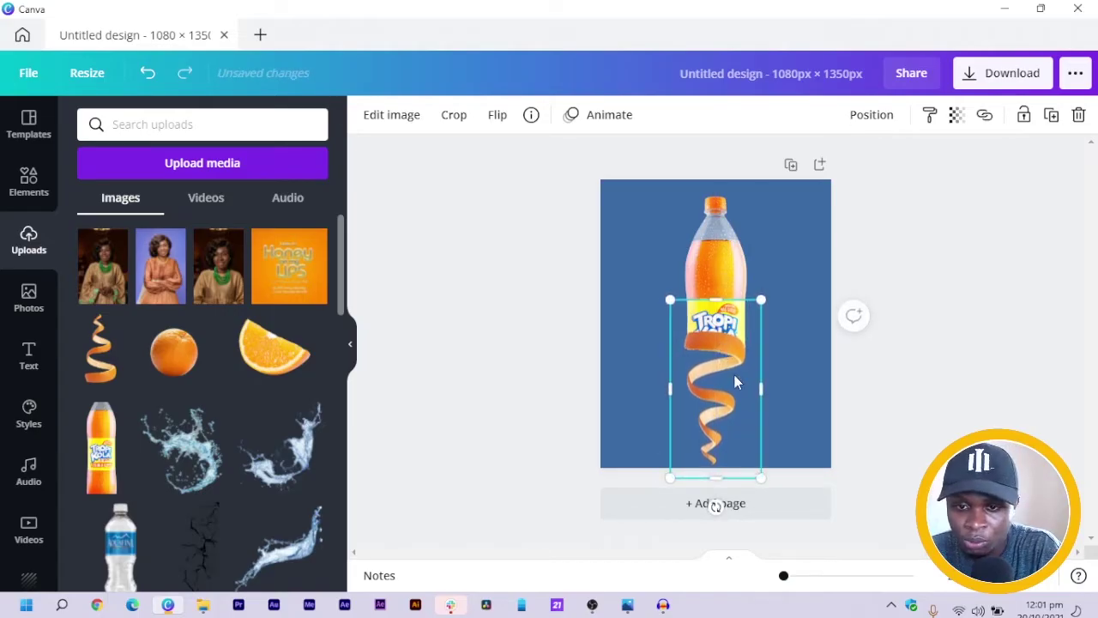
click(598, 386)
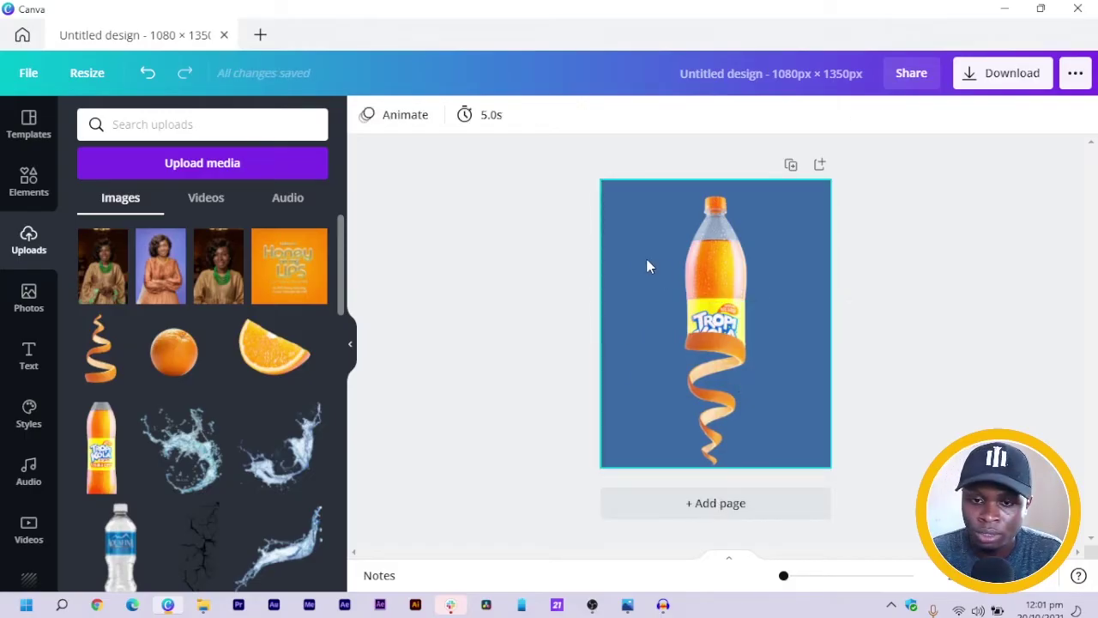
Step: Select the bottle and the peel together, scale them down slightly and move them up within the page
drag(731, 379, 775, 417)
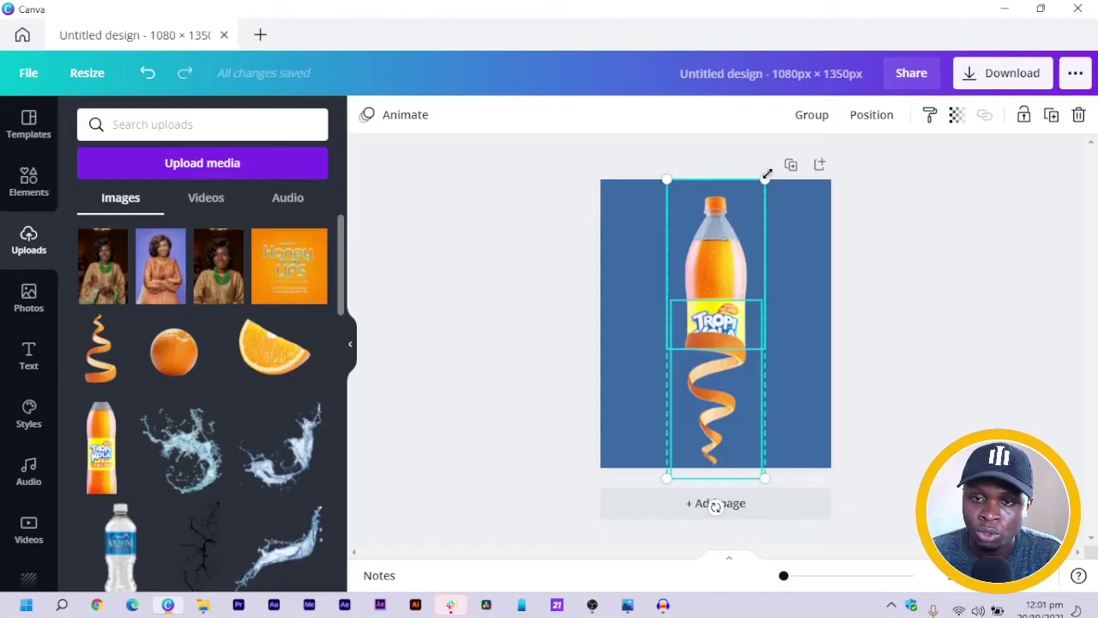
drag(762, 194, 755, 210)
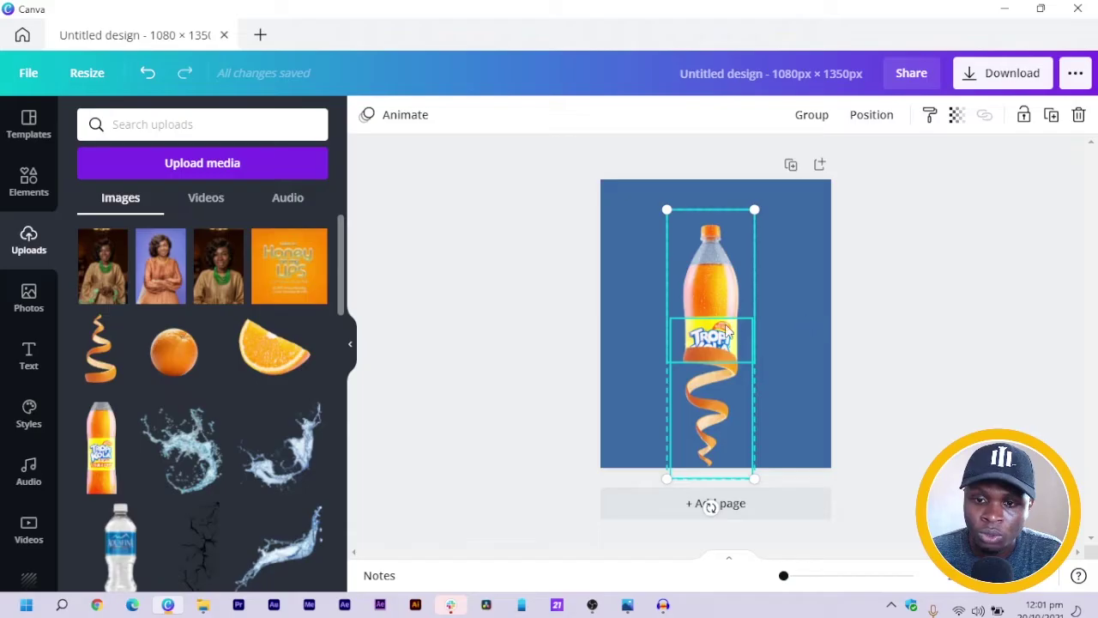
mouse_move(719, 322)
mouse_down()
mouse_move(717, 296)
mouse_move(717, 310)
mouse_up()
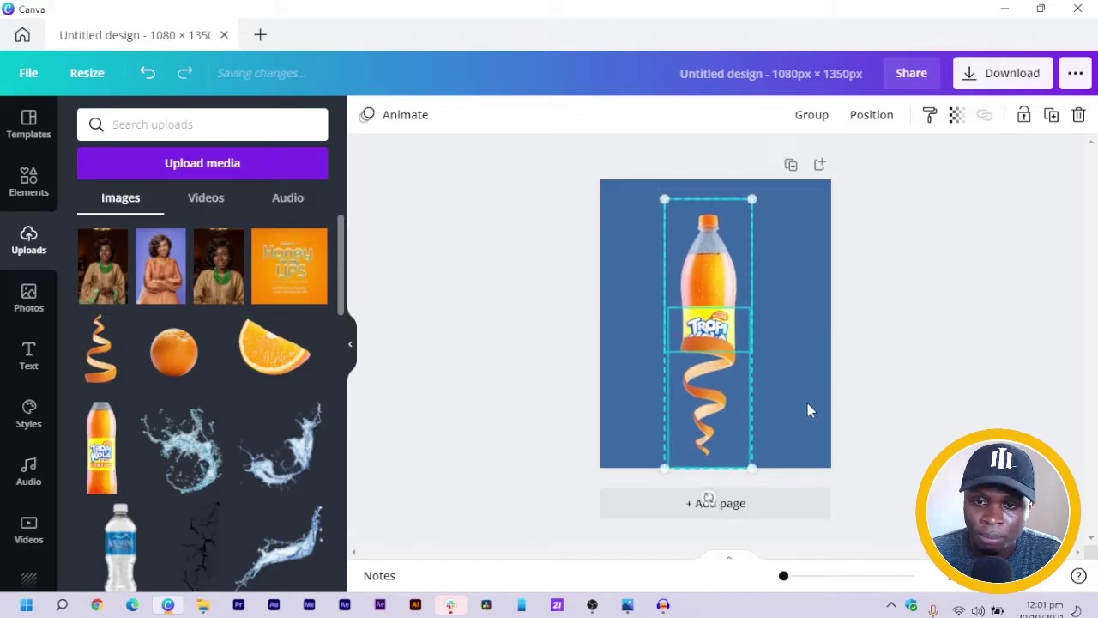
Step: Tilt the selected bottle and peel clockwise and shift them toward the page's upper right
drag(684, 491, 629, 481)
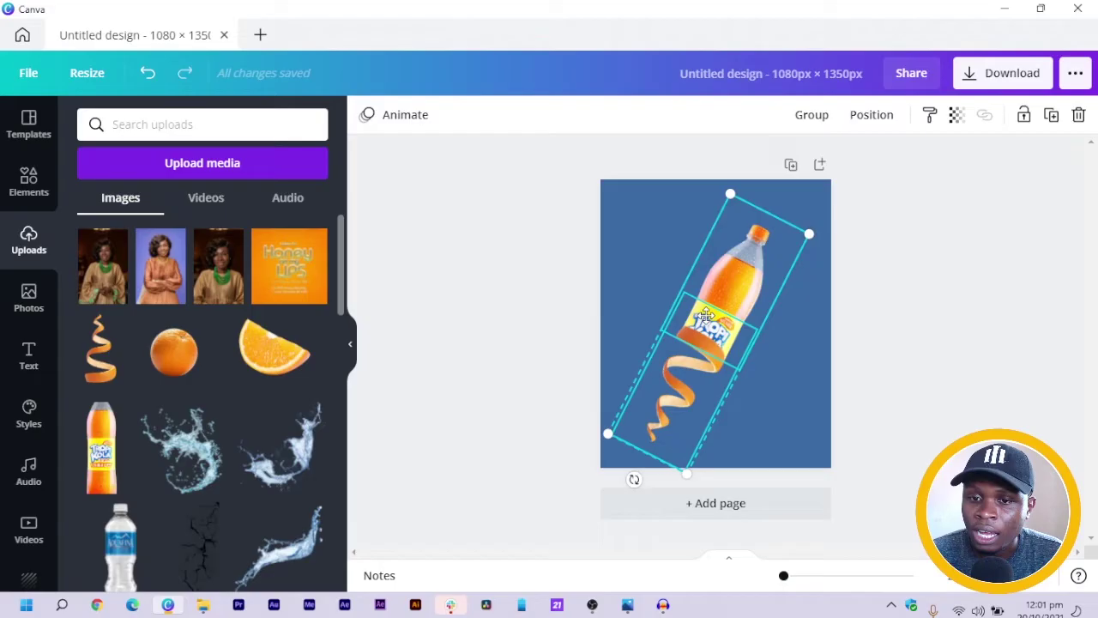
drag(706, 315, 721, 309)
drag(717, 365, 716, 366)
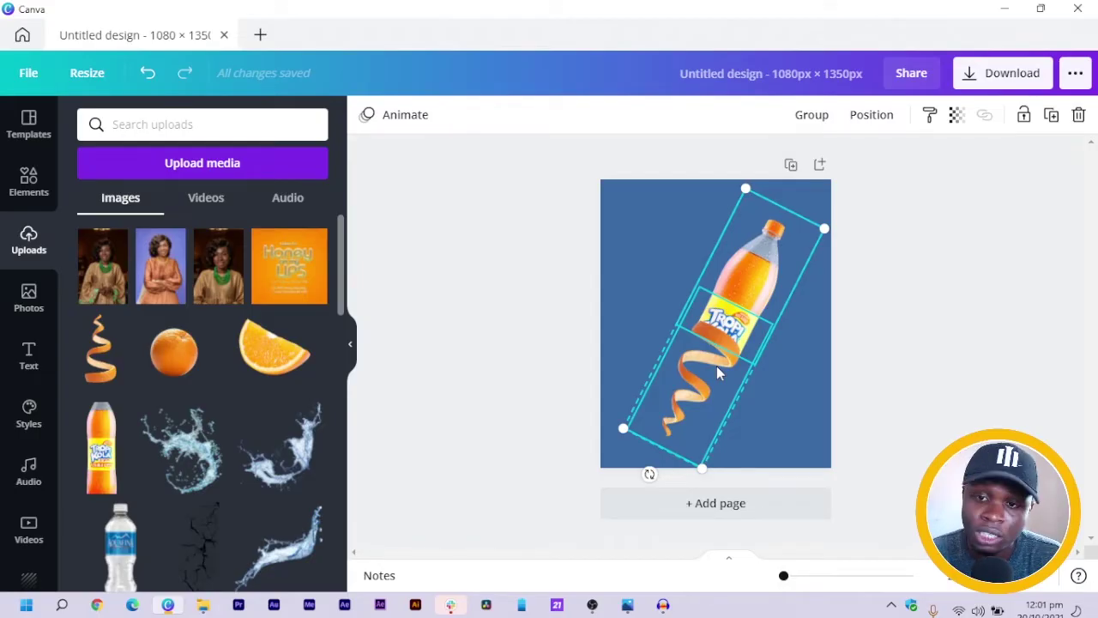
click(884, 348)
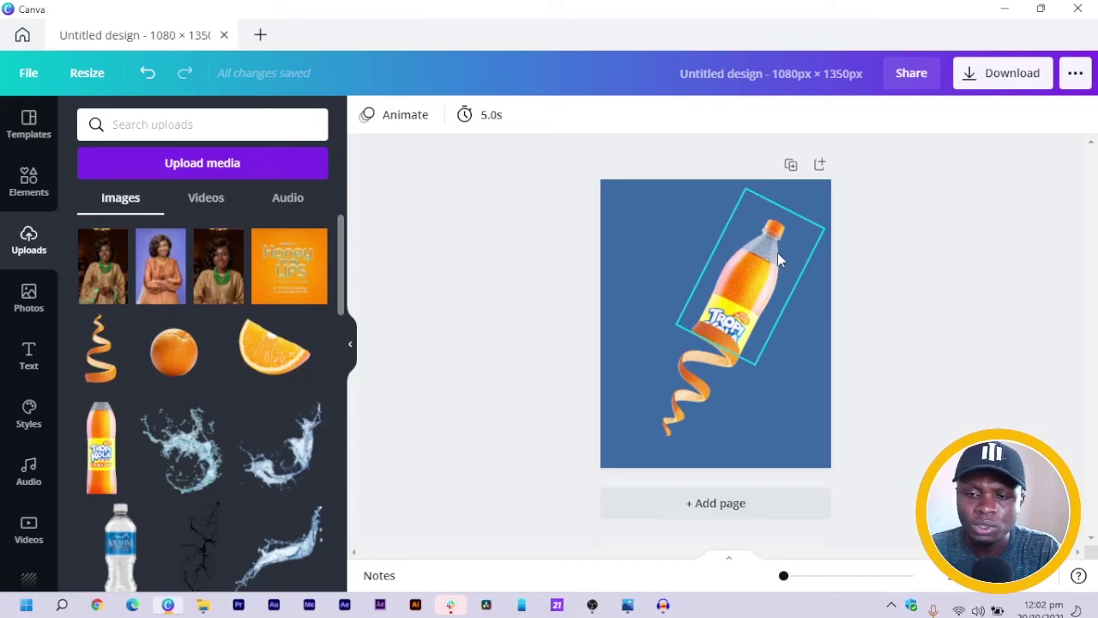
Step: Add the uploaded long water splash, rotate it nearly horizontal and enlarge it to span the page across the bottle's base
click(273, 564)
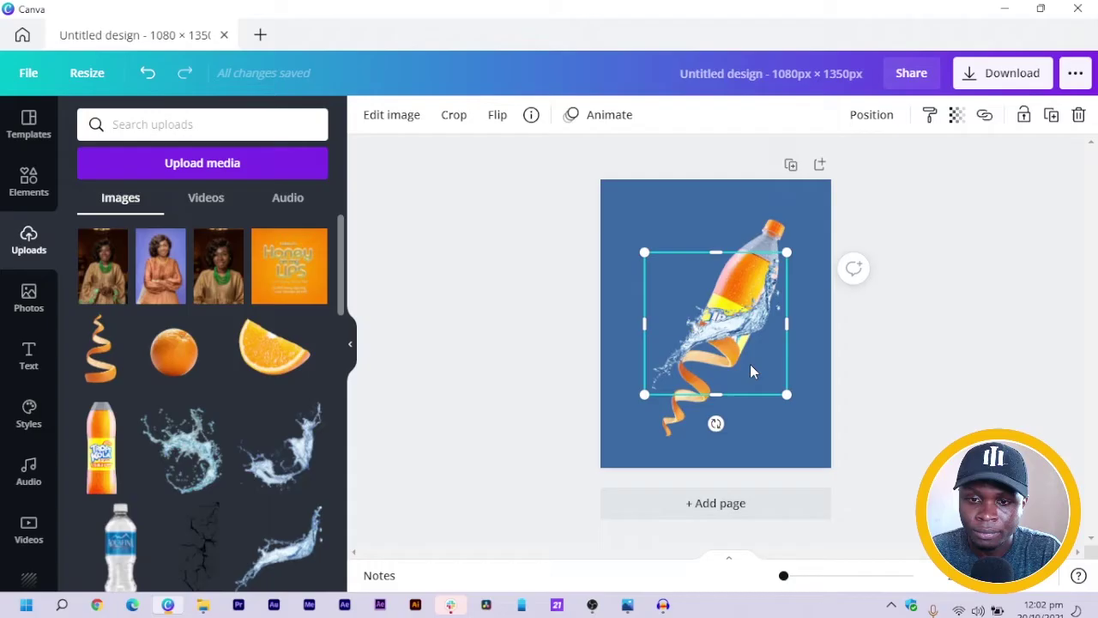
drag(696, 426, 623, 417)
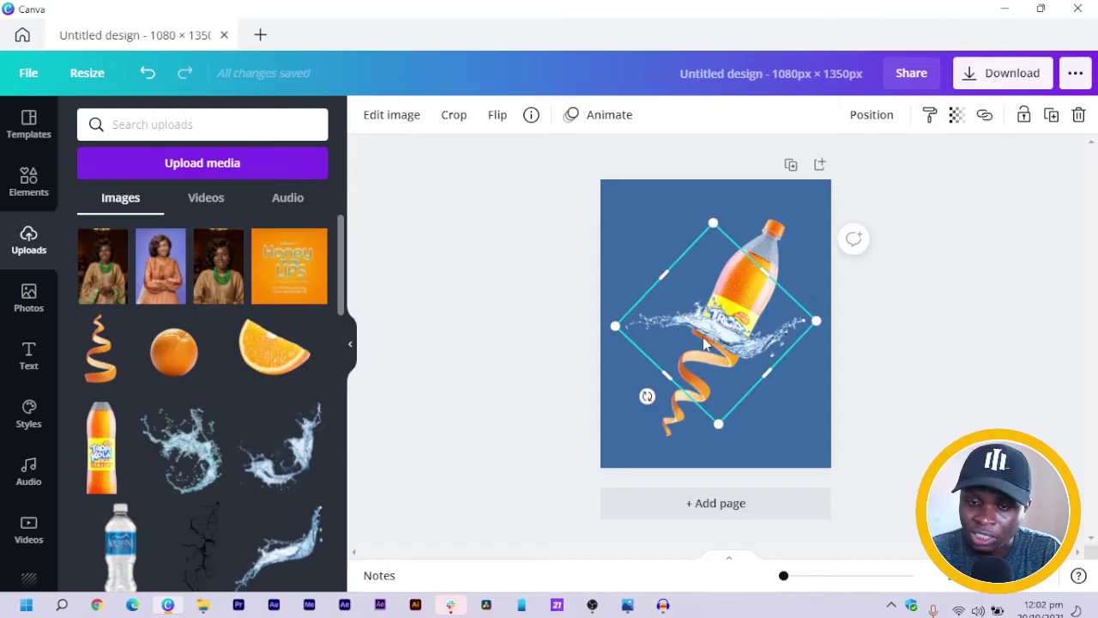
drag(582, 332, 472, 341)
mouse_move(684, 344)
mouse_down()
mouse_move(716, 318)
mouse_move(691, 340)
mouse_up()
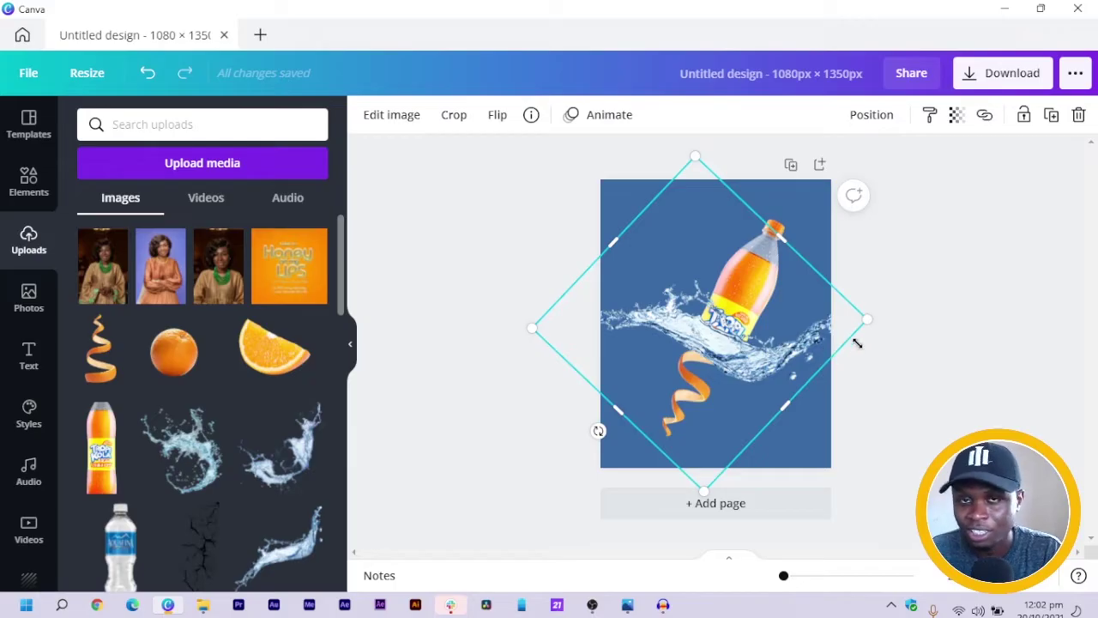
click(901, 282)
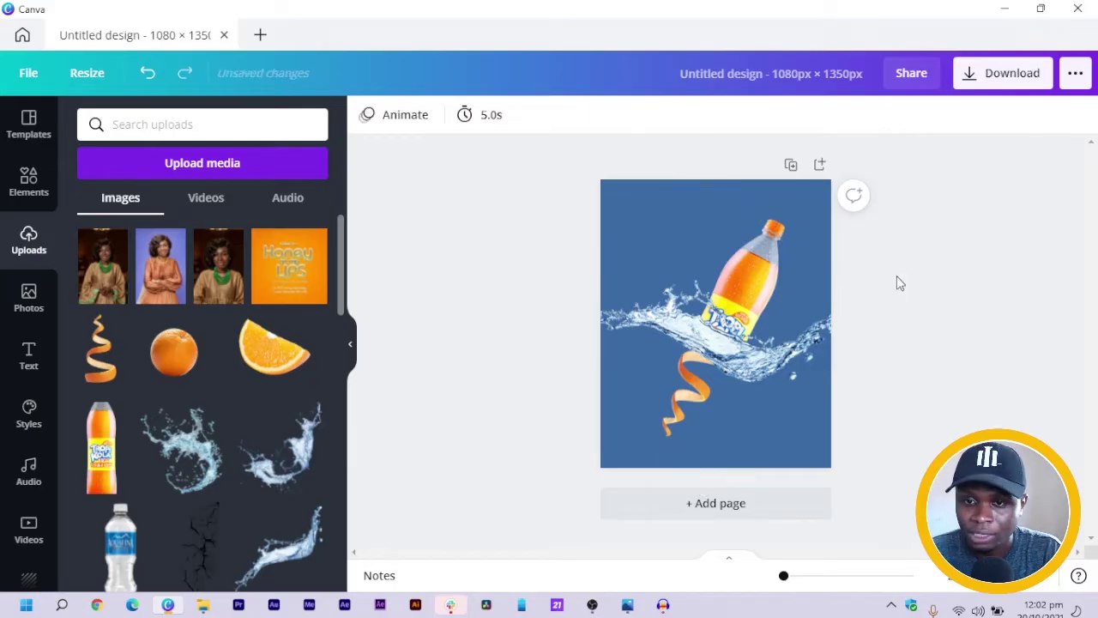
Step: Flip the water splash horizontally, then rotate and reposition it so it sweeps across the joint between bottle and peel
click(800, 354)
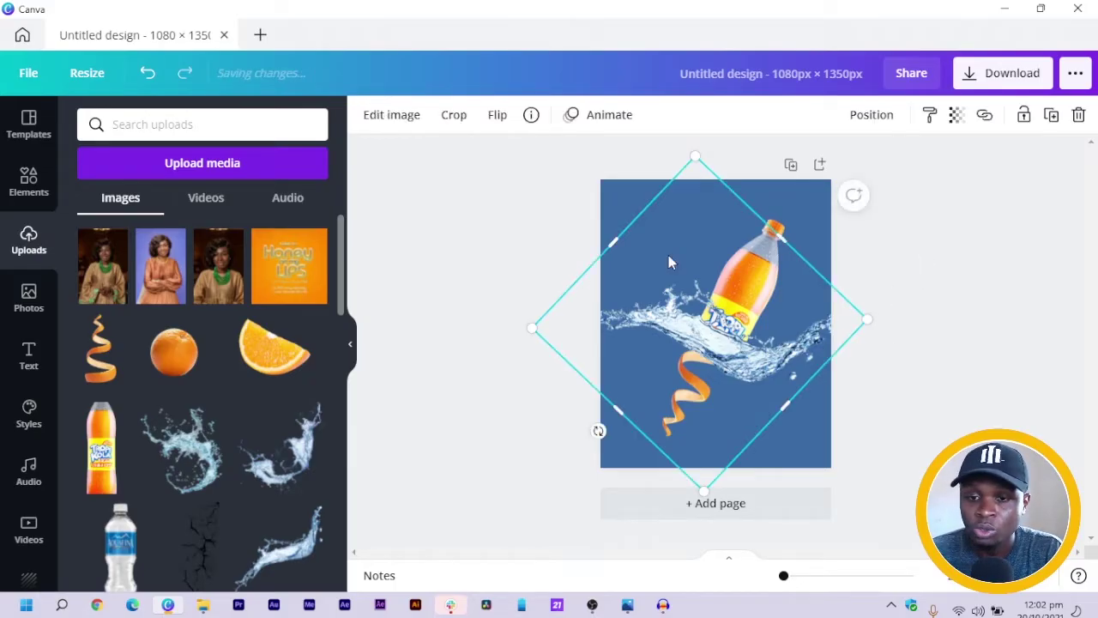
click(502, 120)
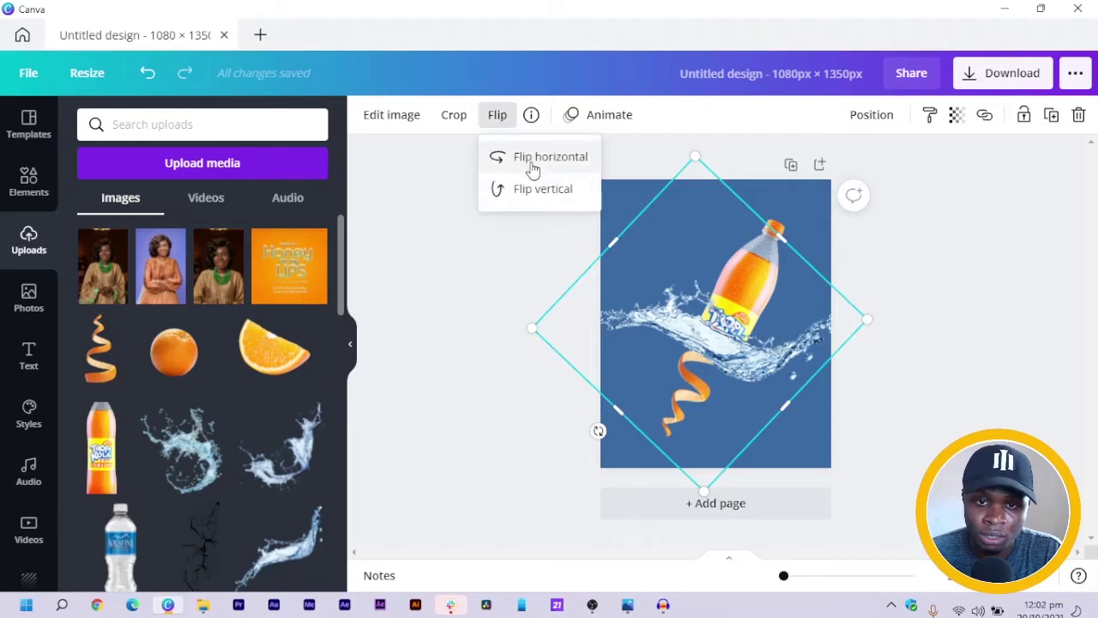
click(532, 163)
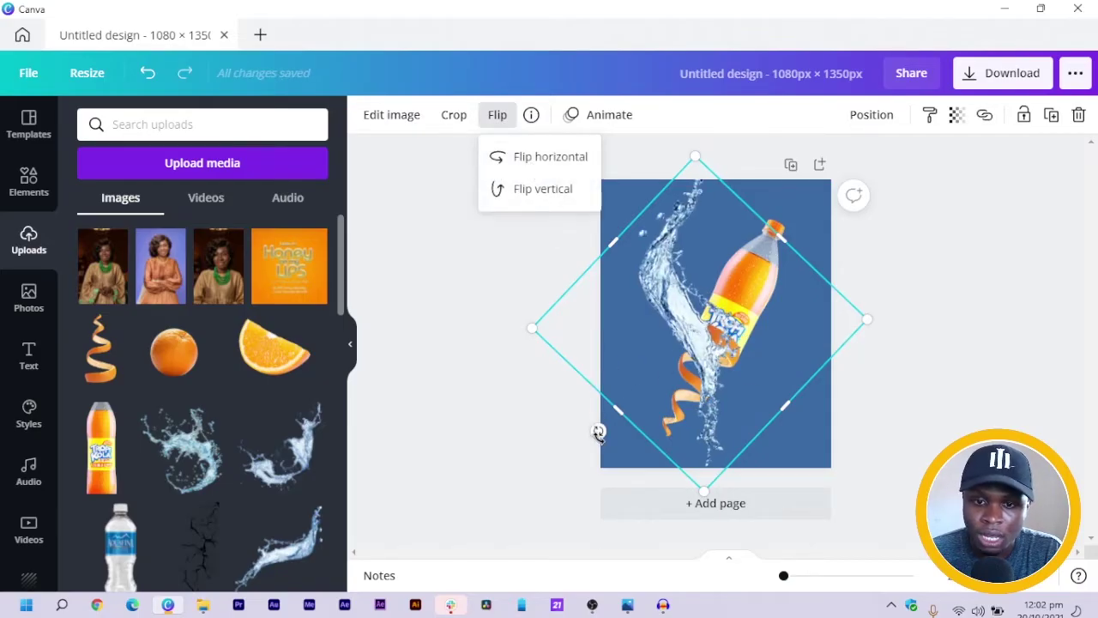
click(599, 433)
drag(761, 452, 834, 440)
drag(843, 481, 715, 473)
drag(649, 346, 676, 349)
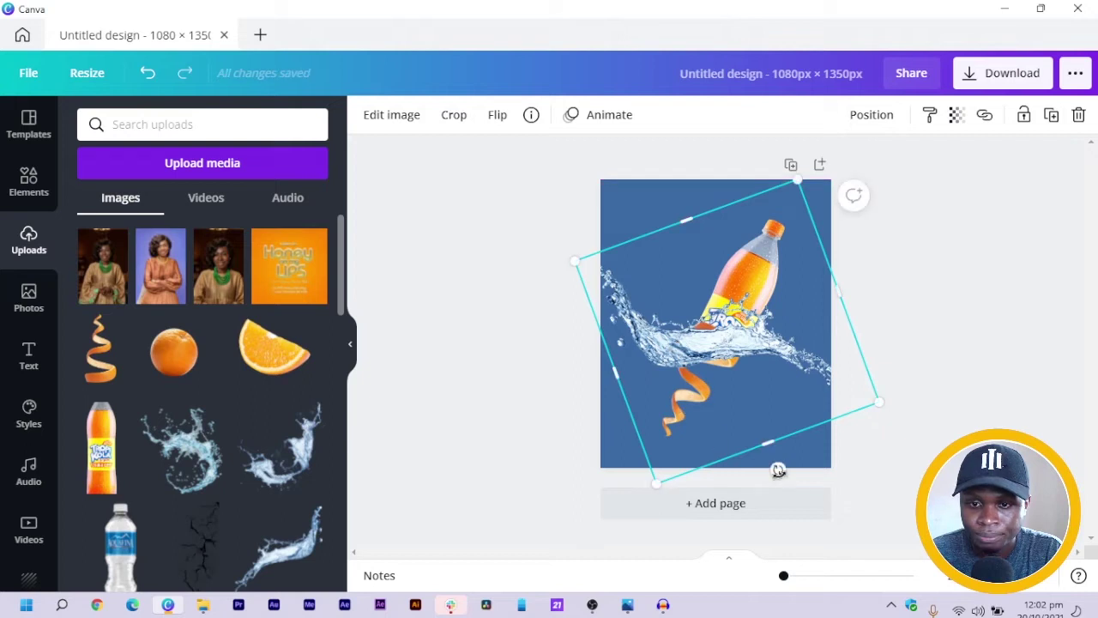
drag(777, 470, 750, 468)
drag(673, 385, 673, 385)
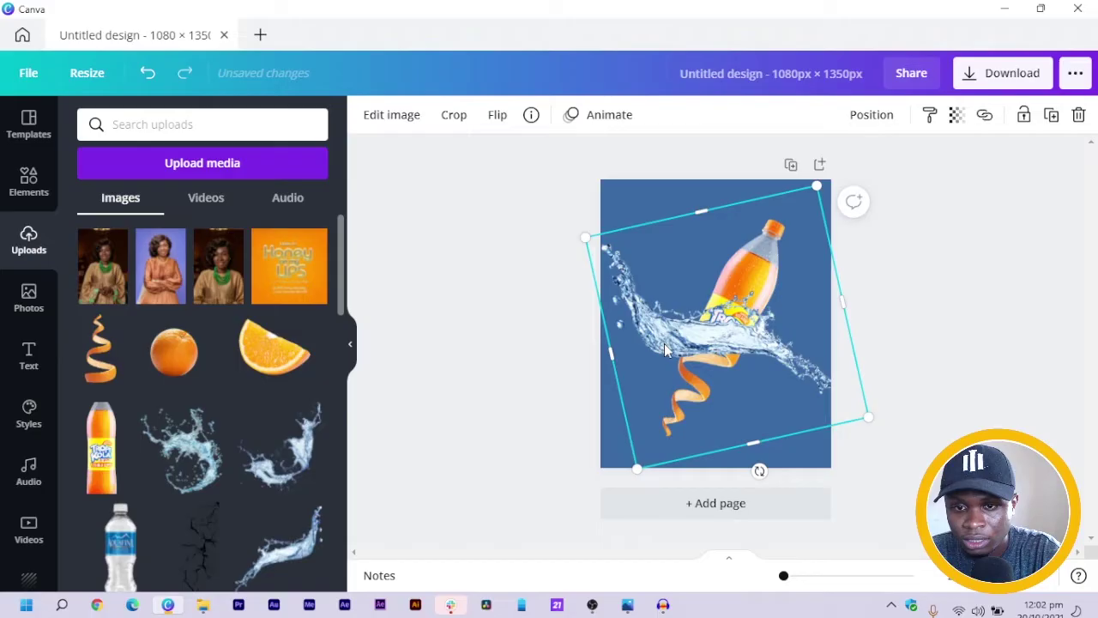
Step: Enlarge the water splash slightly so it reaches both side edges of the page
click(446, 337)
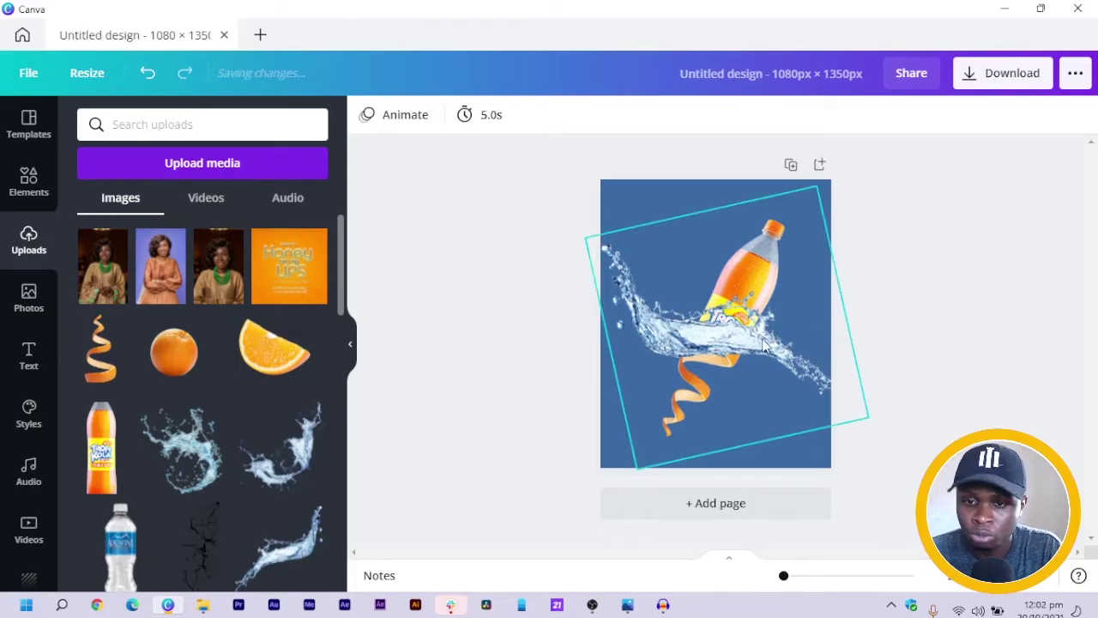
click(858, 408)
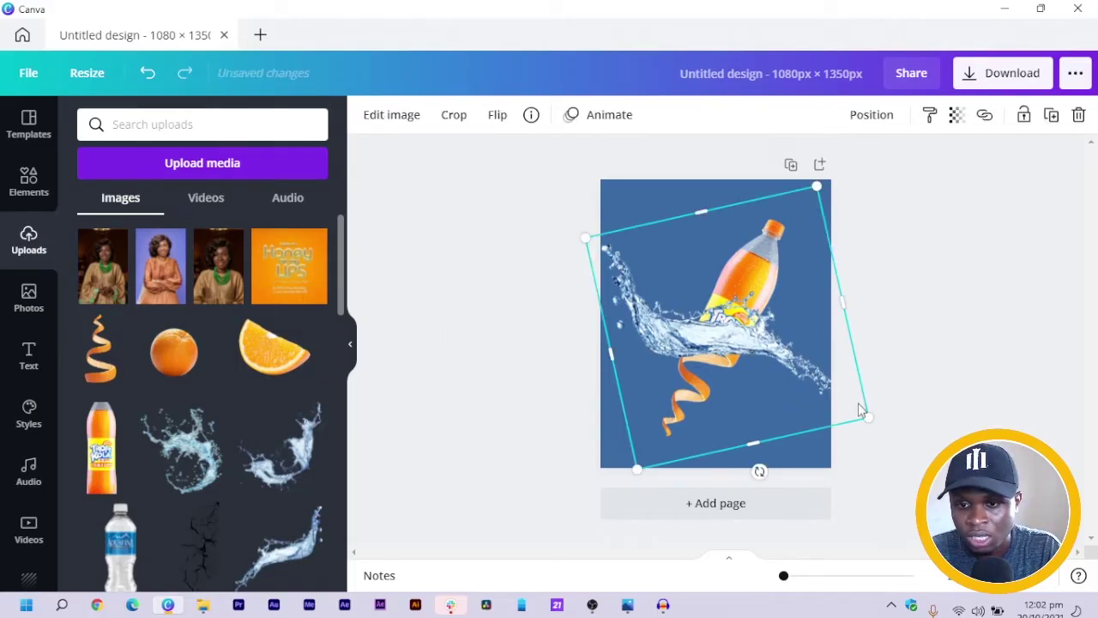
drag(871, 416, 875, 421)
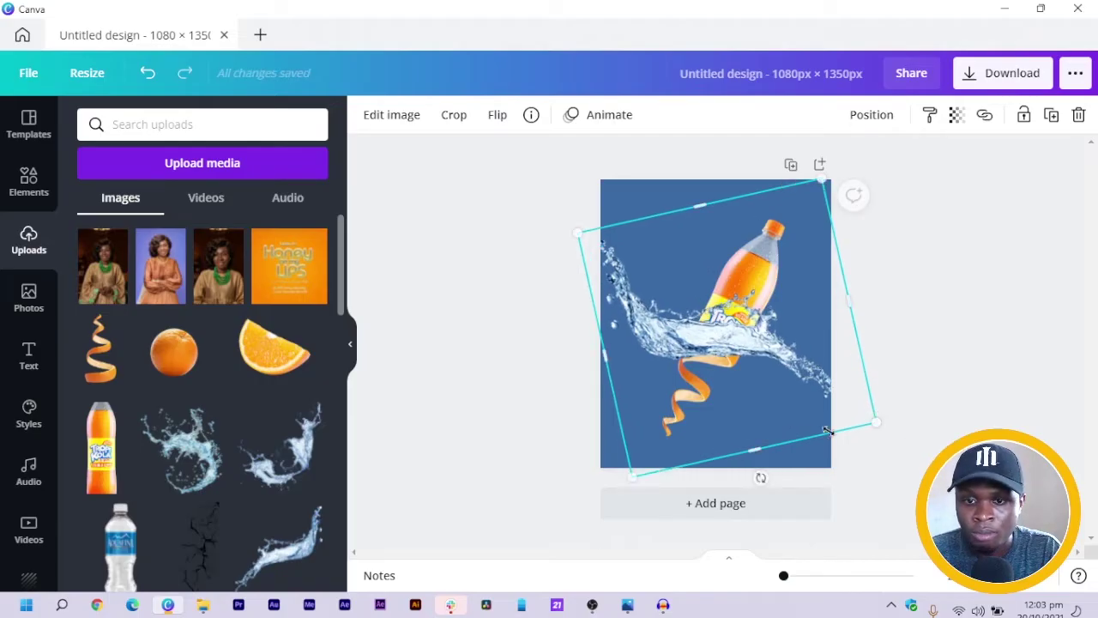
click(519, 341)
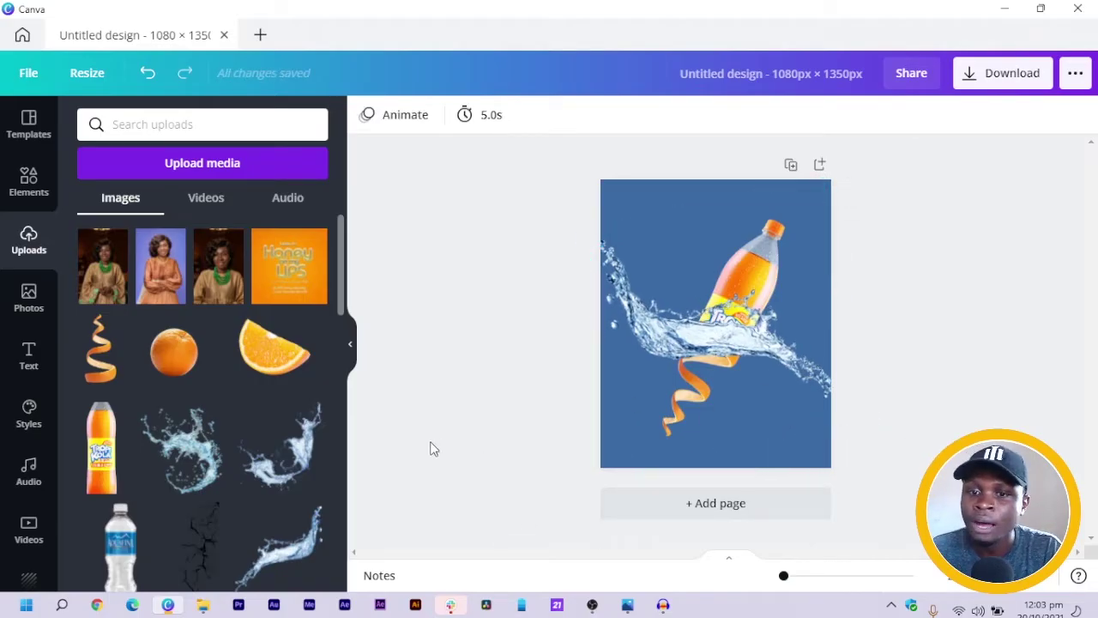
Step: Add the uploaded ring-shaped water splash, crop and rotate it to match the tilted bottle, and place it behind the bottle's lower half
scroll(244, 502, down, 1)
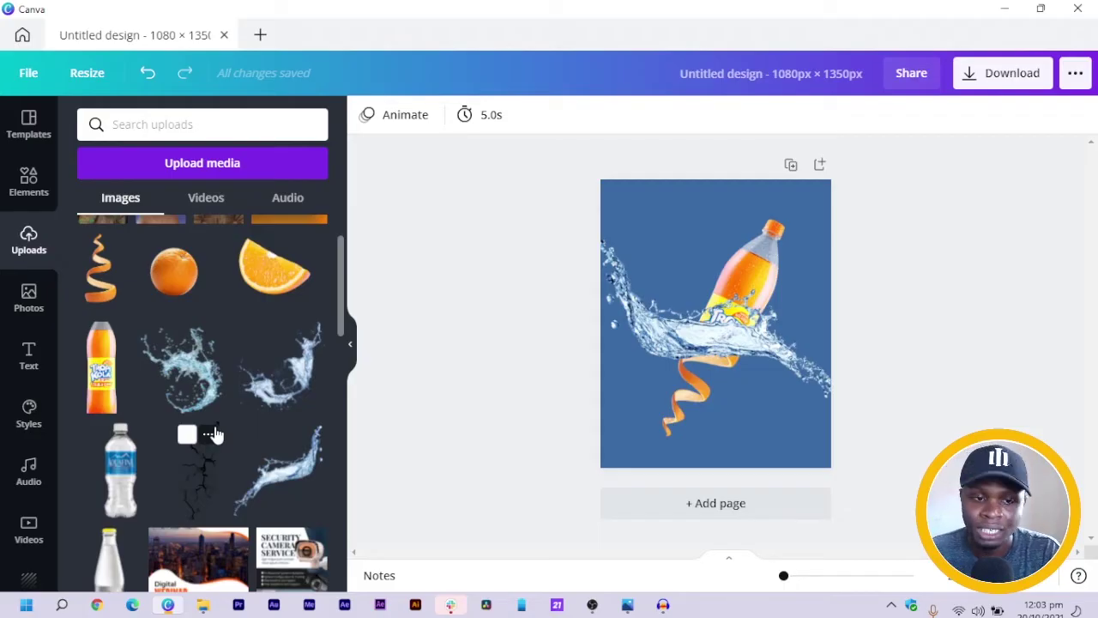
click(242, 392)
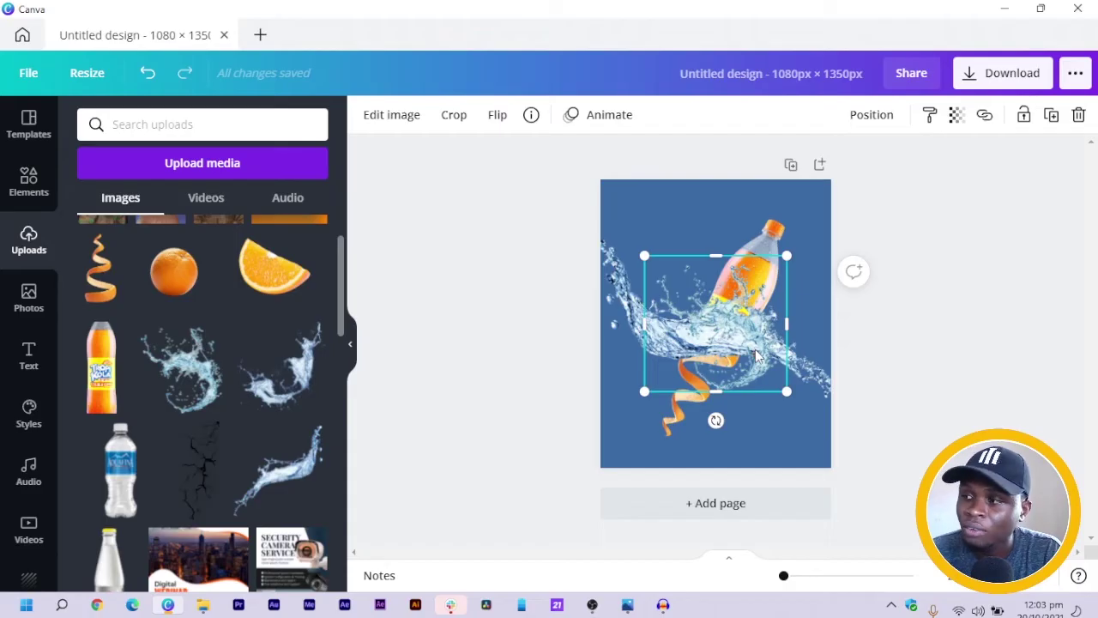
mouse_move(712, 364)
mouse_down()
mouse_move(678, 367)
mouse_move(713, 338)
mouse_move(712, 360)
mouse_up()
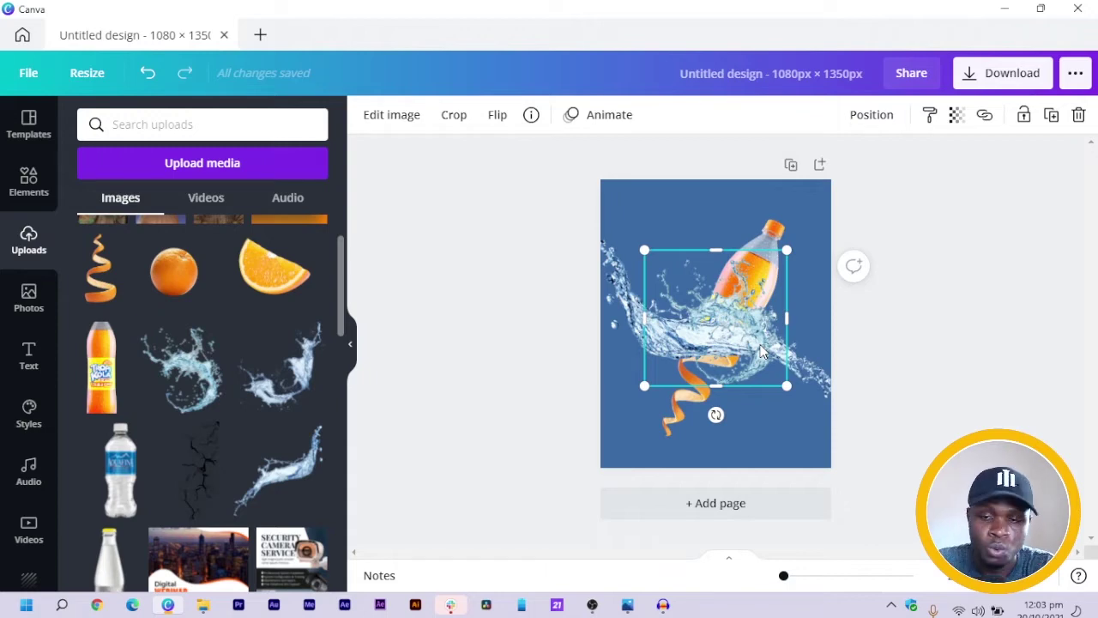
drag(727, 320, 760, 274)
drag(762, 357, 651, 331)
drag(775, 352, 718, 341)
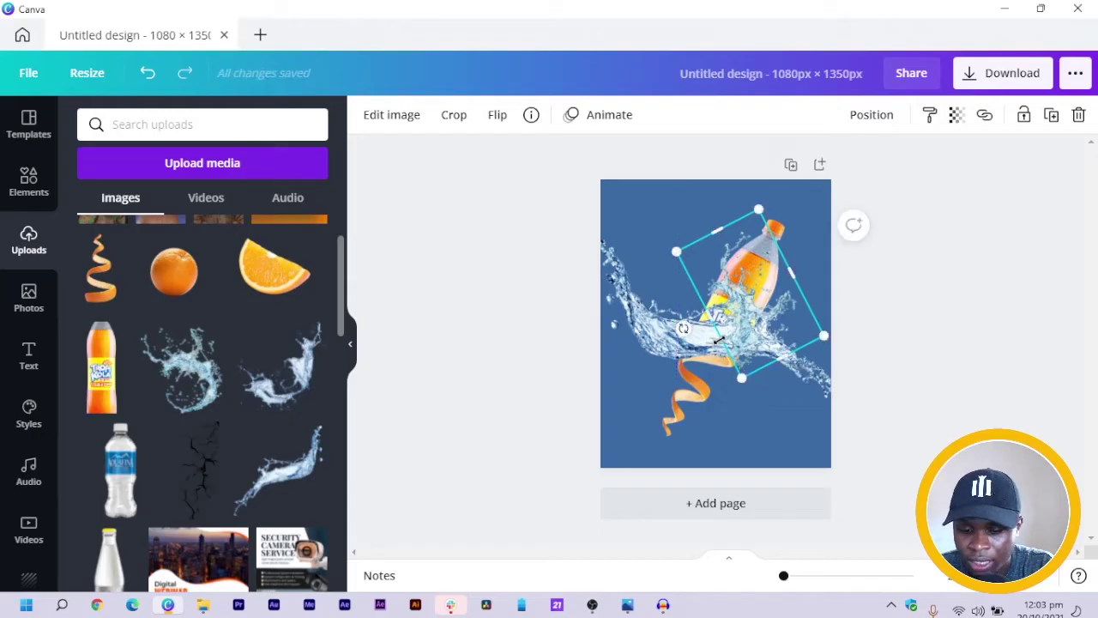
click(719, 341)
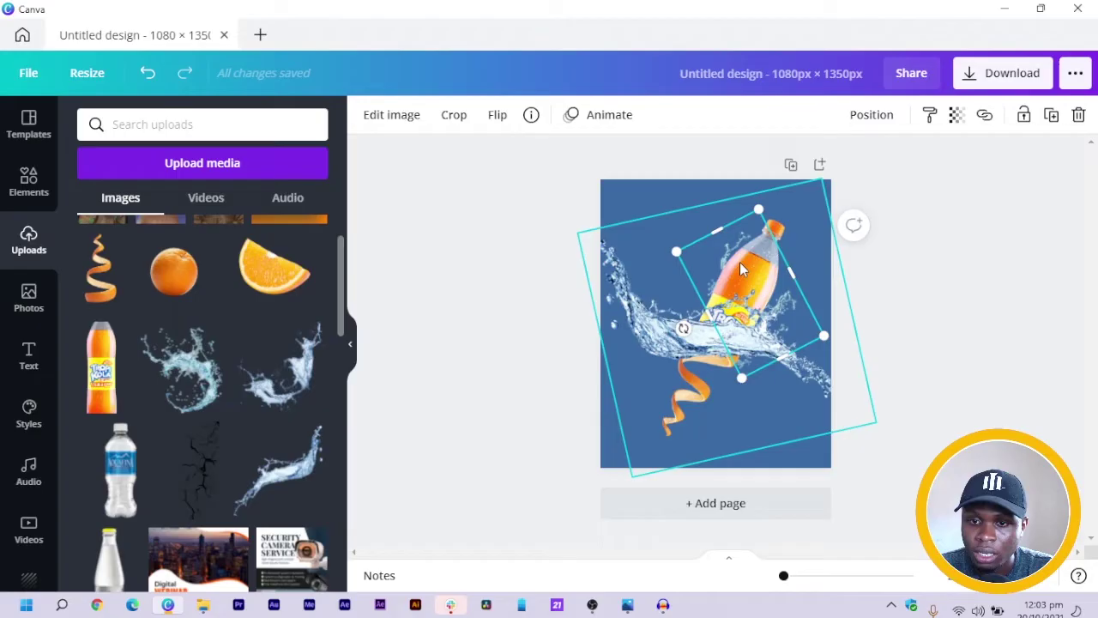
Step: Duplicate the bottle's ring-shaped splash, flip the copy horizontally, and rotate it to nearly level across the bottle's base
drag(723, 267, 702, 312)
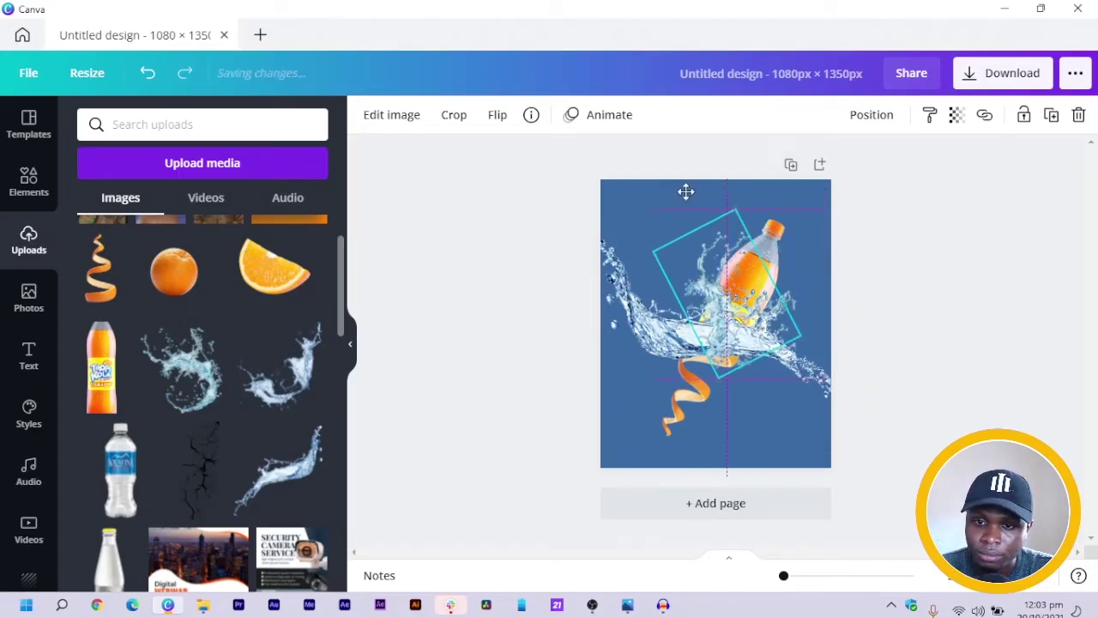
click(500, 119)
click(523, 163)
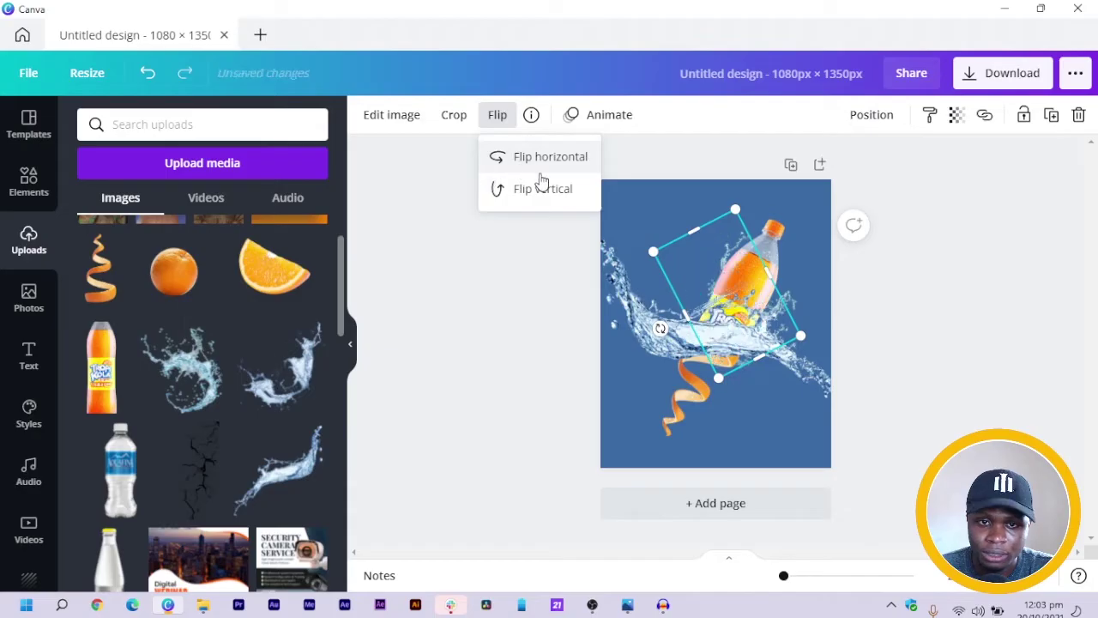
click(725, 319)
drag(725, 320, 767, 387)
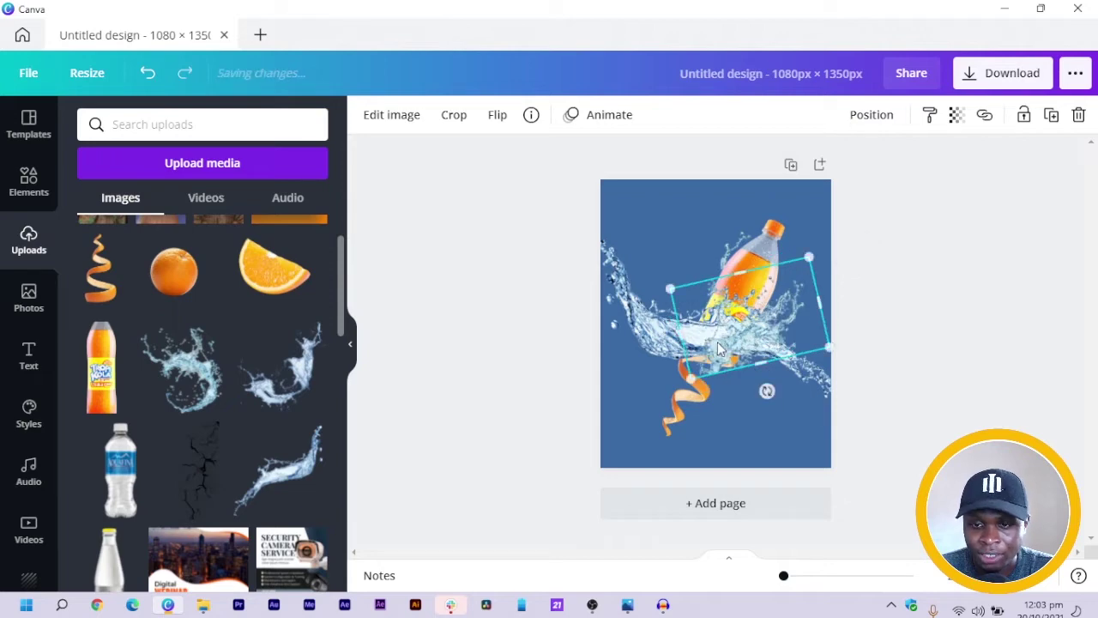
drag(734, 345, 707, 345)
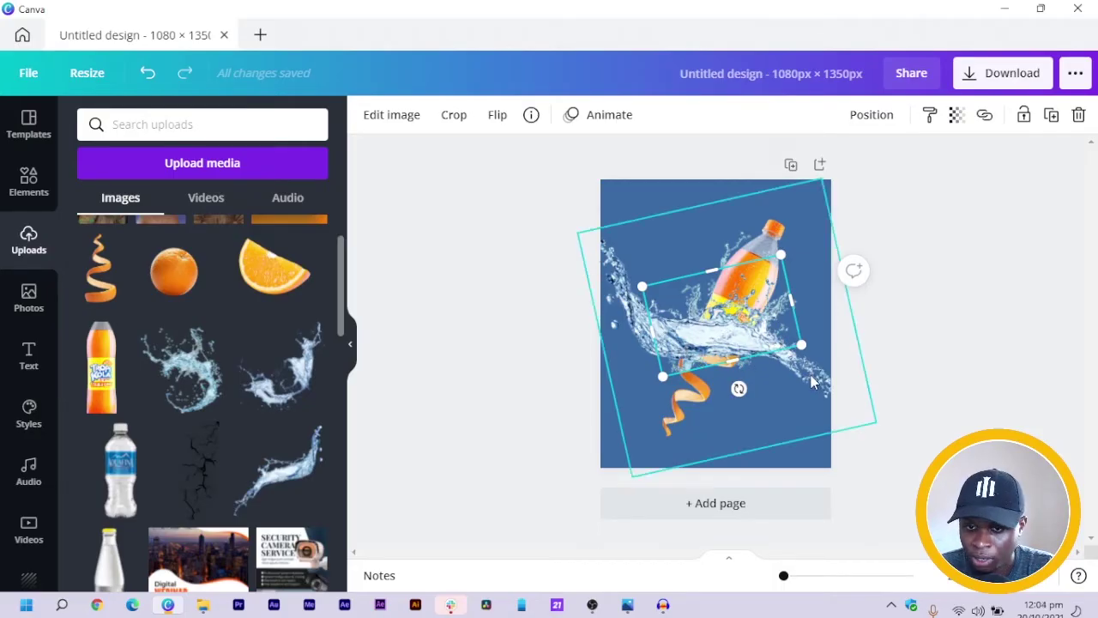
click(461, 405)
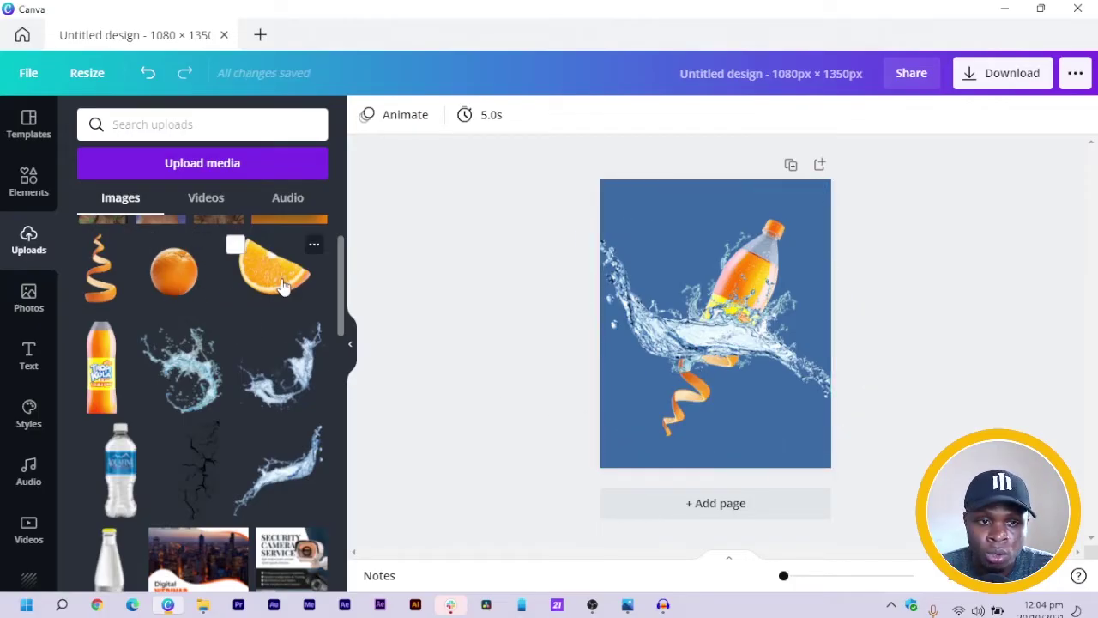
Step: Add the uploaded orange slice, rotate it counterclockwise, shrink it and tuck it into the upper peel below the water
click(283, 365)
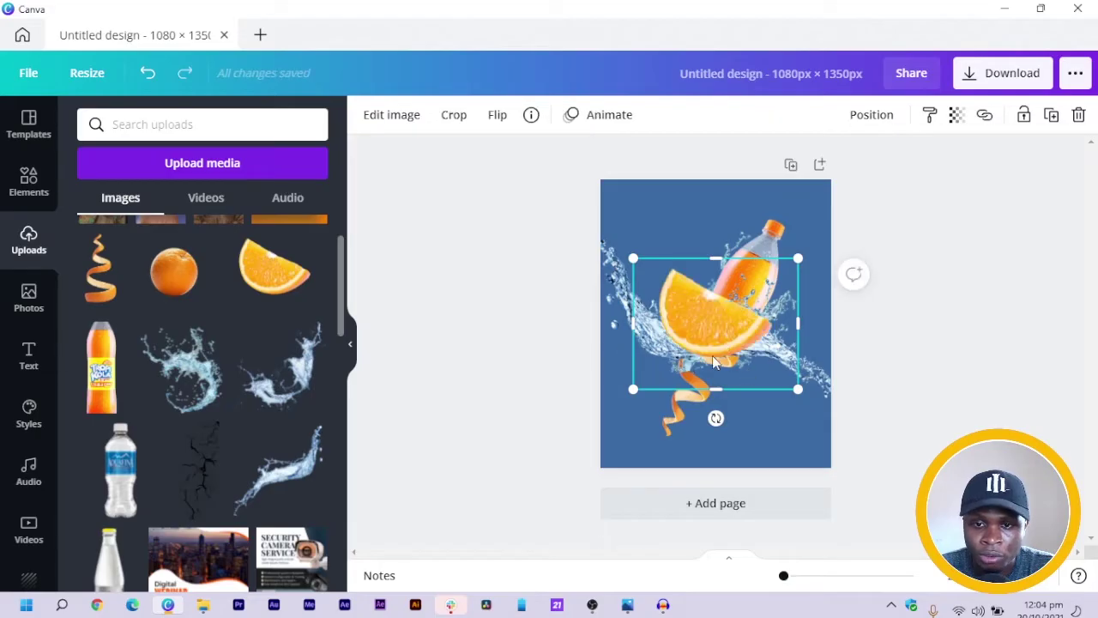
drag(716, 418, 777, 392)
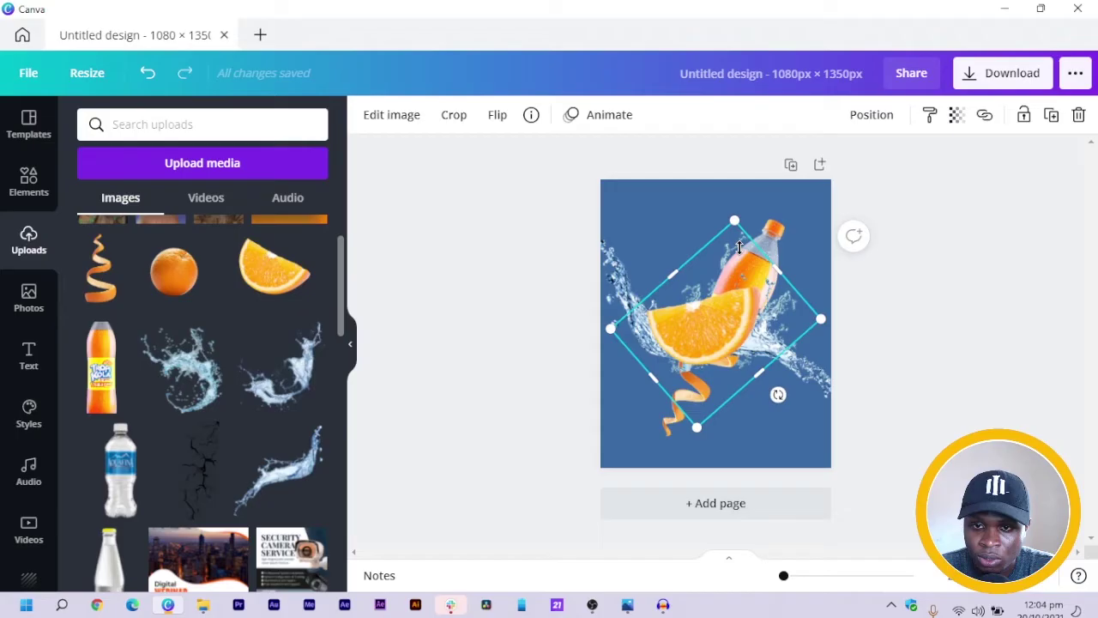
drag(730, 277, 719, 296)
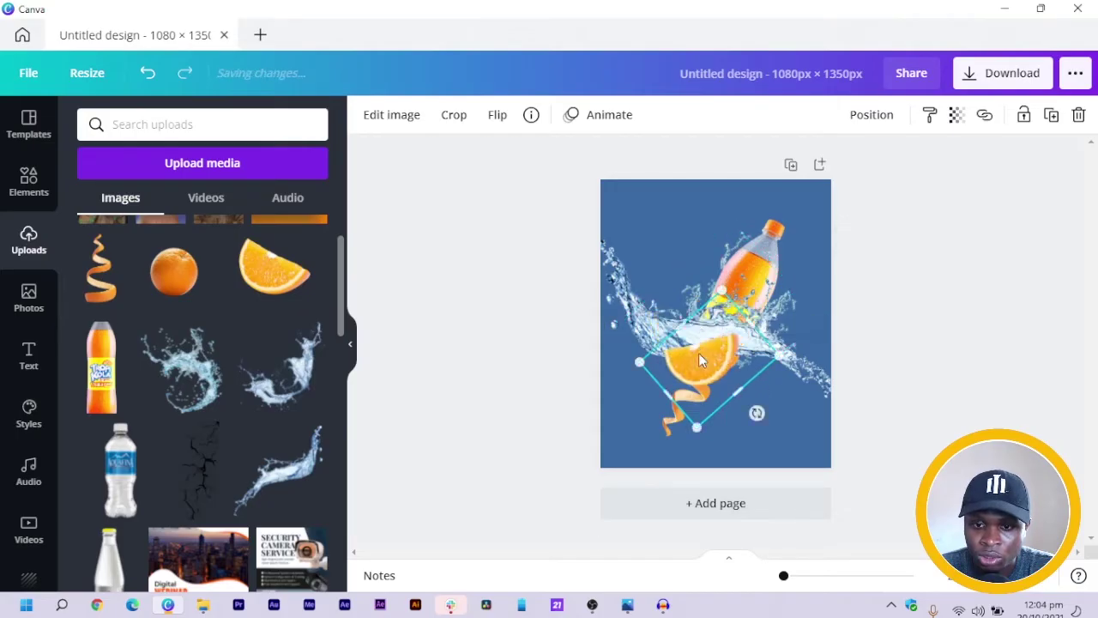
drag(719, 386, 732, 405)
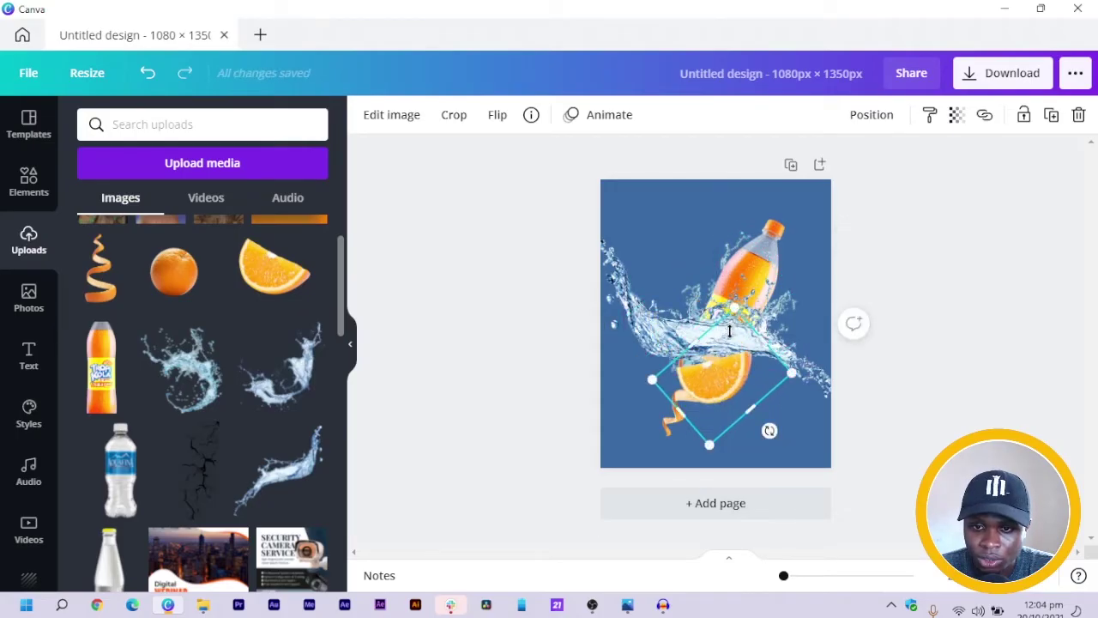
drag(728, 364, 700, 386)
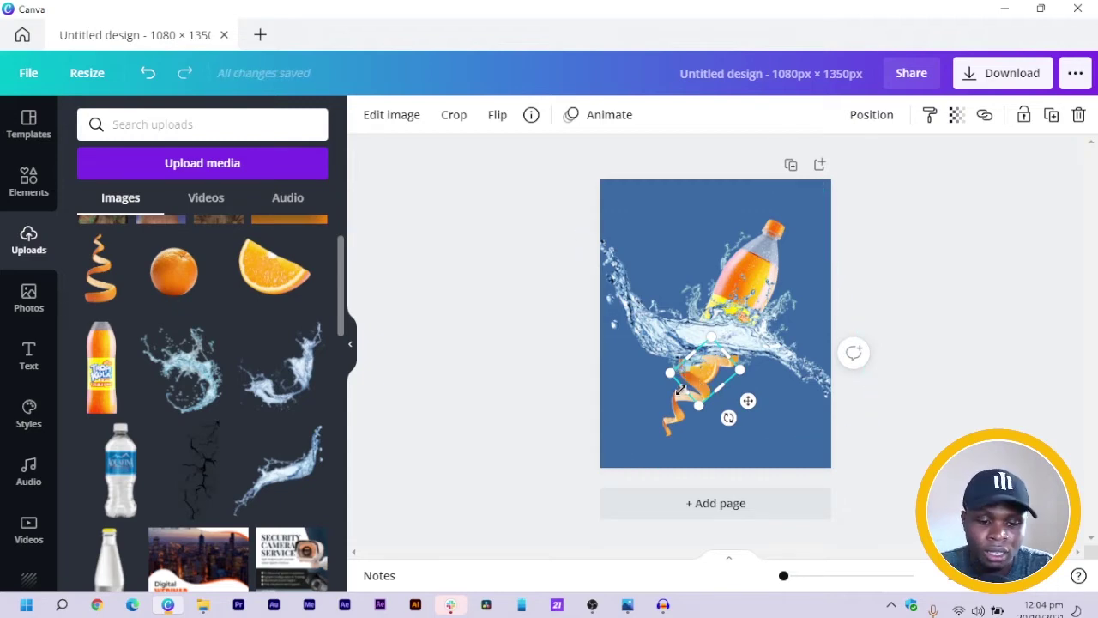
drag(714, 373, 719, 378)
Step: Place a copy of the orange slice at the lower peel, flip it horizontally and vertically, and shrink it slightly
mouse_move(696, 425)
mouse_down()
mouse_move(669, 431)
mouse_move(667, 421)
mouse_move(686, 417)
mouse_up()
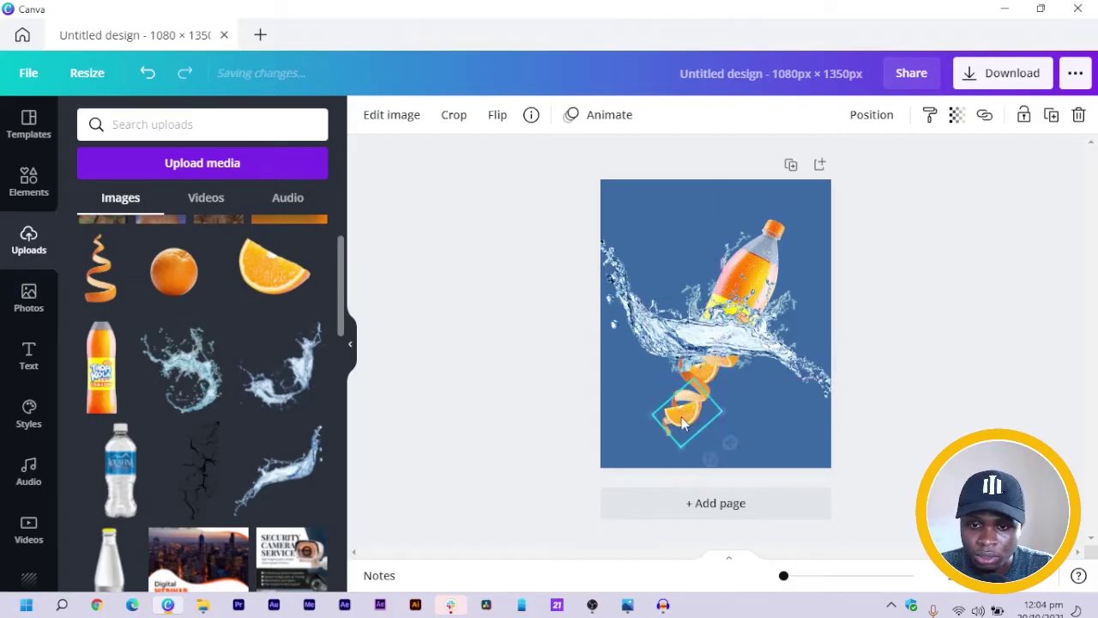
click(497, 114)
click(539, 161)
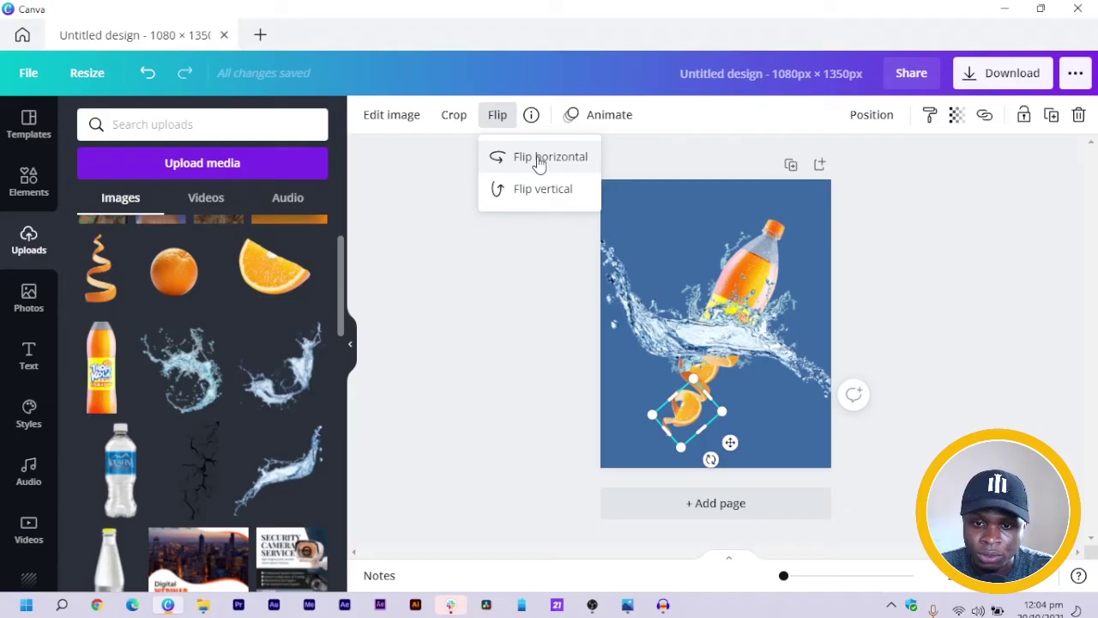
click(536, 191)
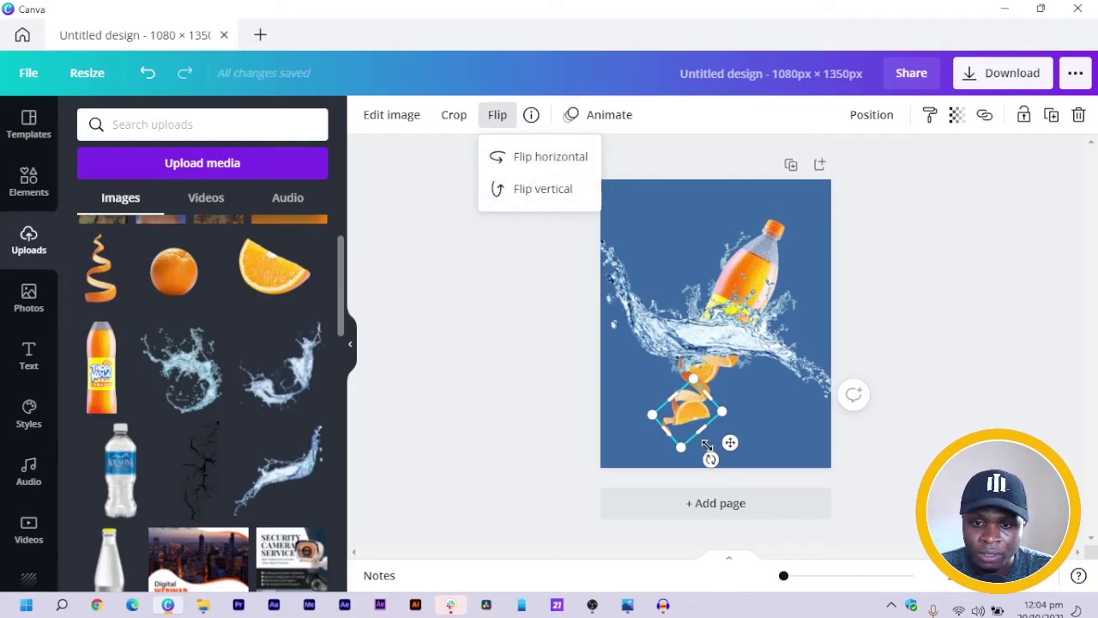
drag(681, 455, 669, 436)
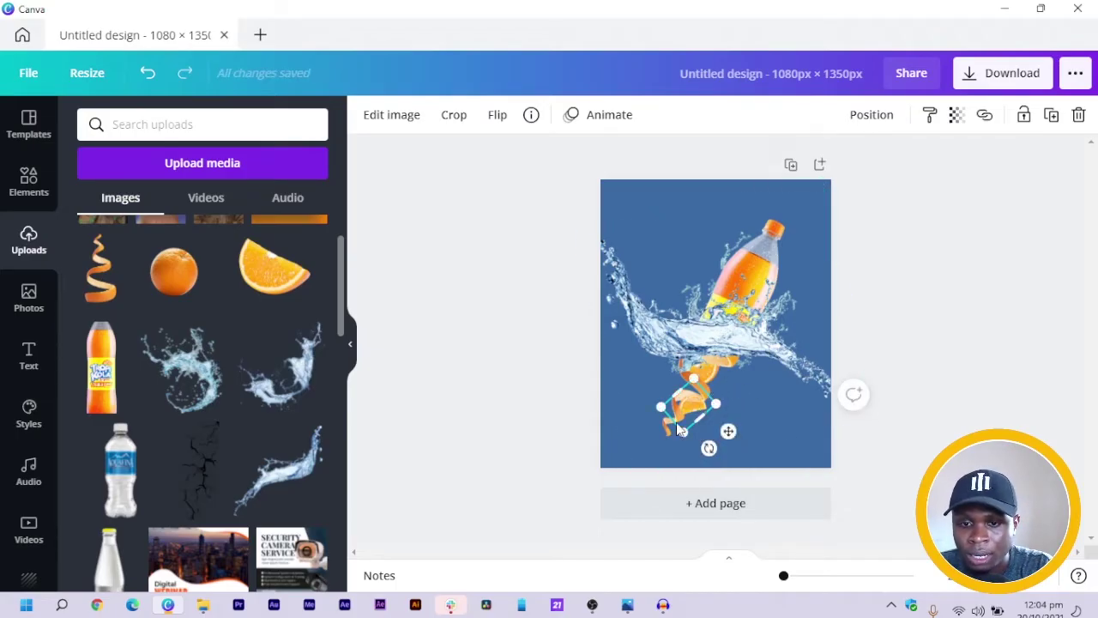
Step: Add the uploaded whole orange, shrink it beside the middle of the peel, and flip it horizontally and vertically
click(176, 273)
drag(751, 278, 673, 395)
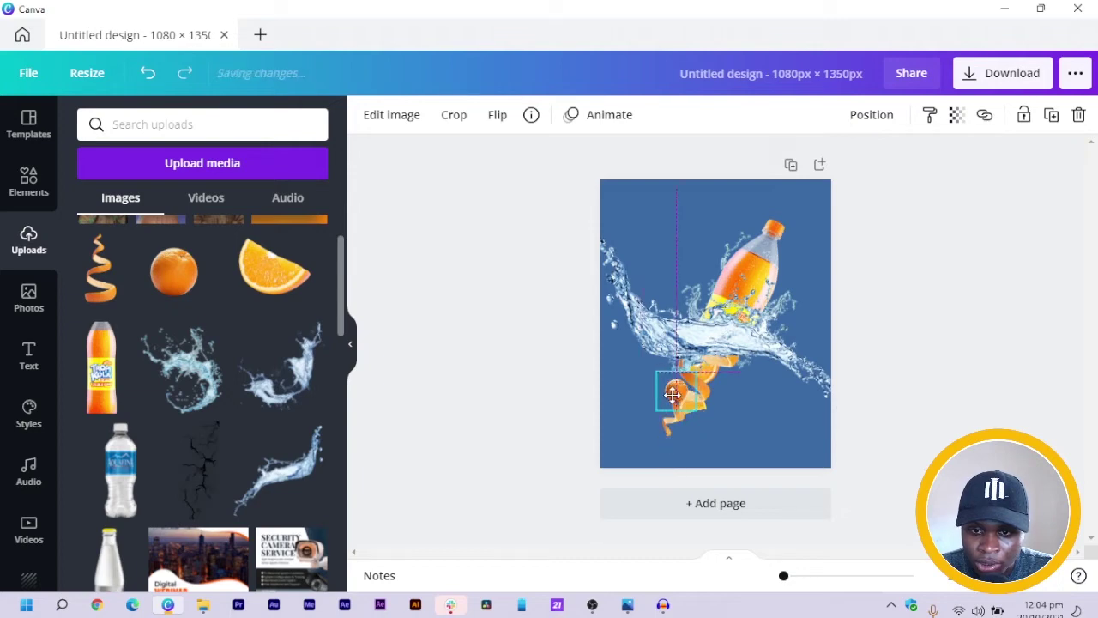
click(495, 117)
click(535, 162)
click(532, 196)
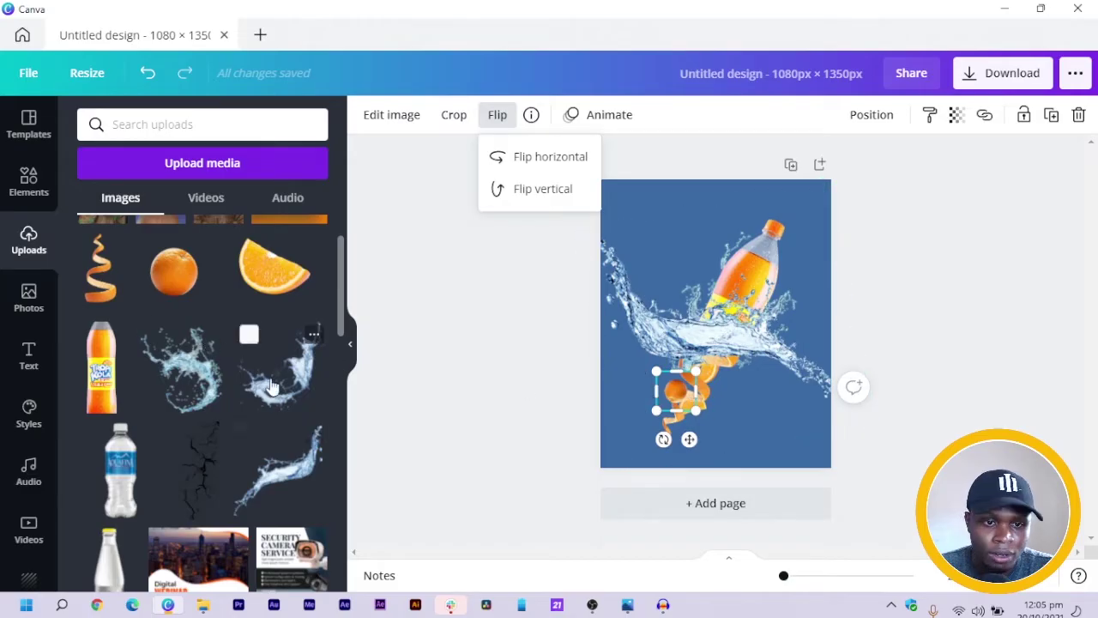
key(Escape)
Step: Add the uploaded curved water splash and move it to the page's lower-right corner
click(754, 359)
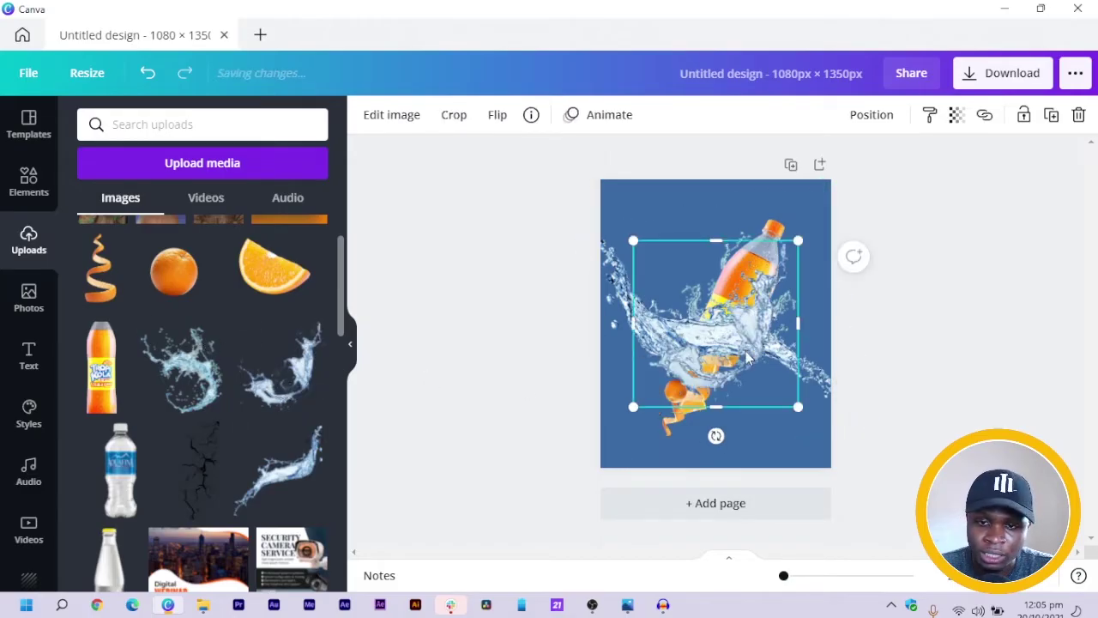
drag(717, 385, 790, 439)
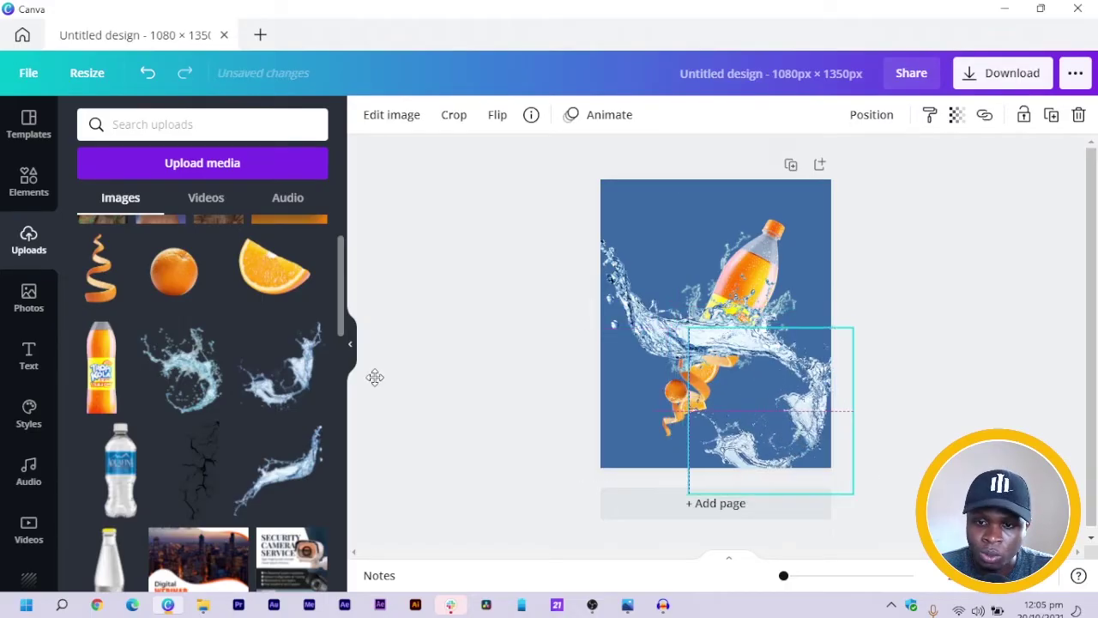
Step: Add another ring-shaped water splash, move it over the orange and peel, and flip it vertically
click(199, 377)
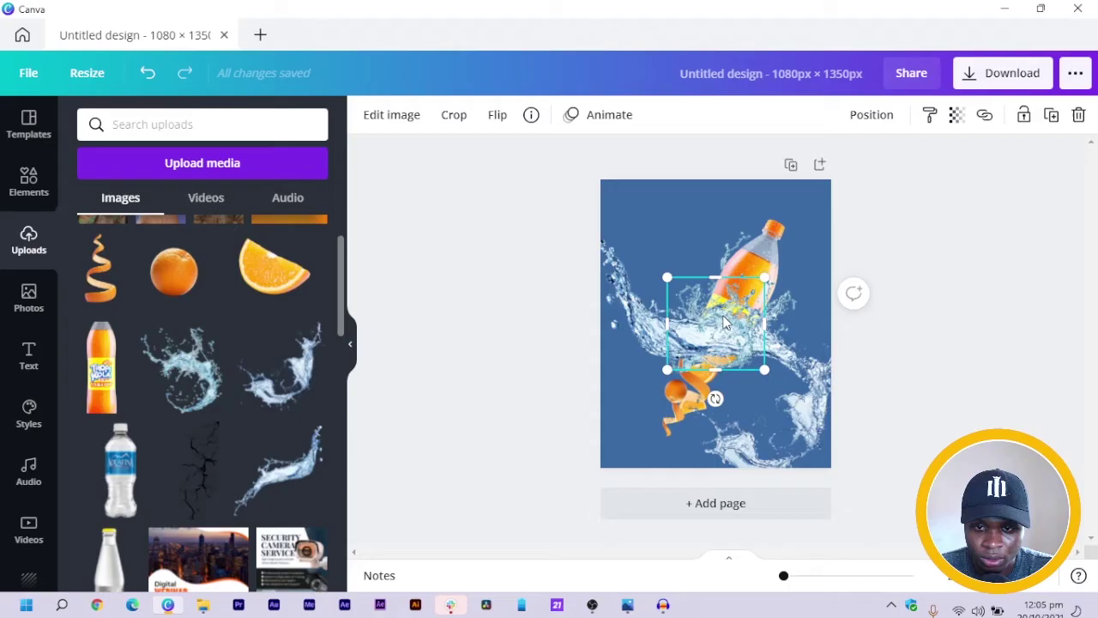
drag(707, 342, 670, 416)
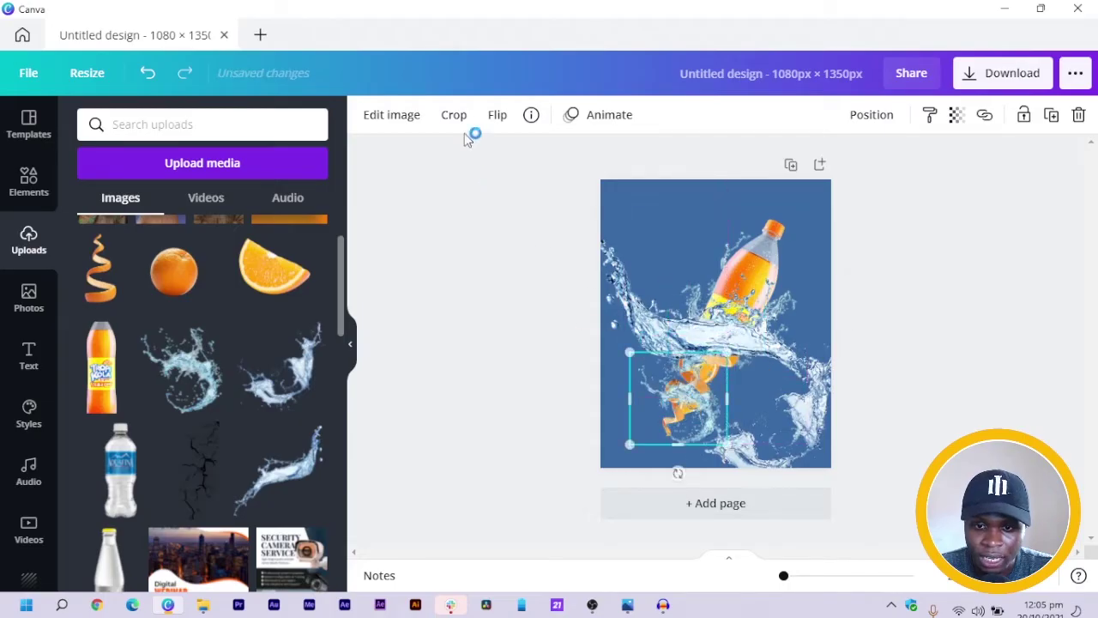
click(493, 116)
click(539, 199)
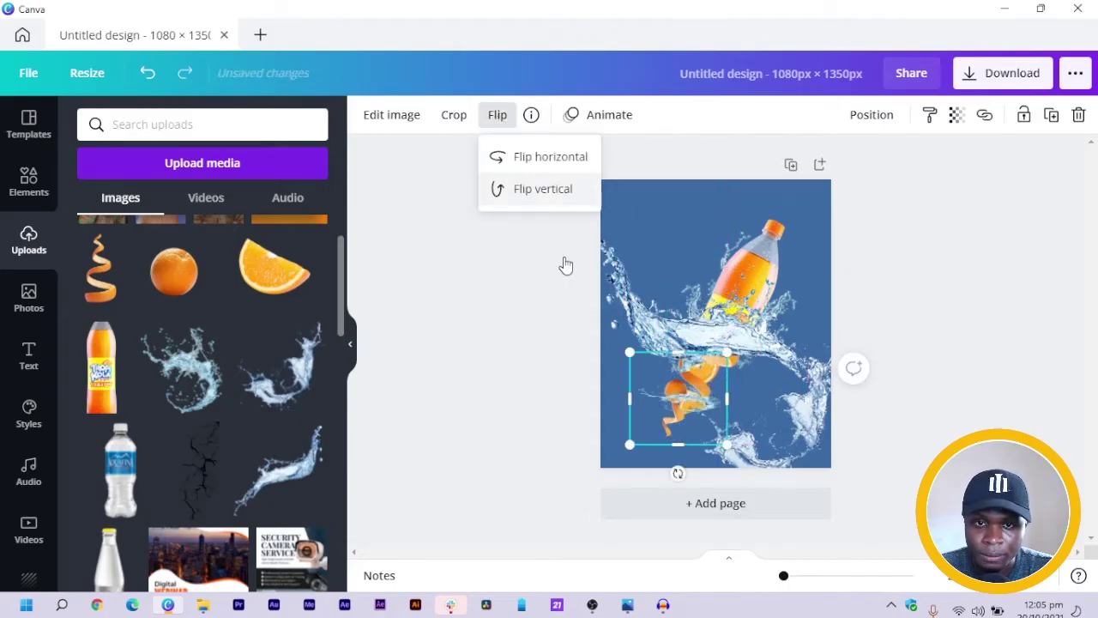
Step: Crop the splash over the peel, enlarge it to about 594 by 416, and set its transparency to 64
drag(680, 354, 719, 361)
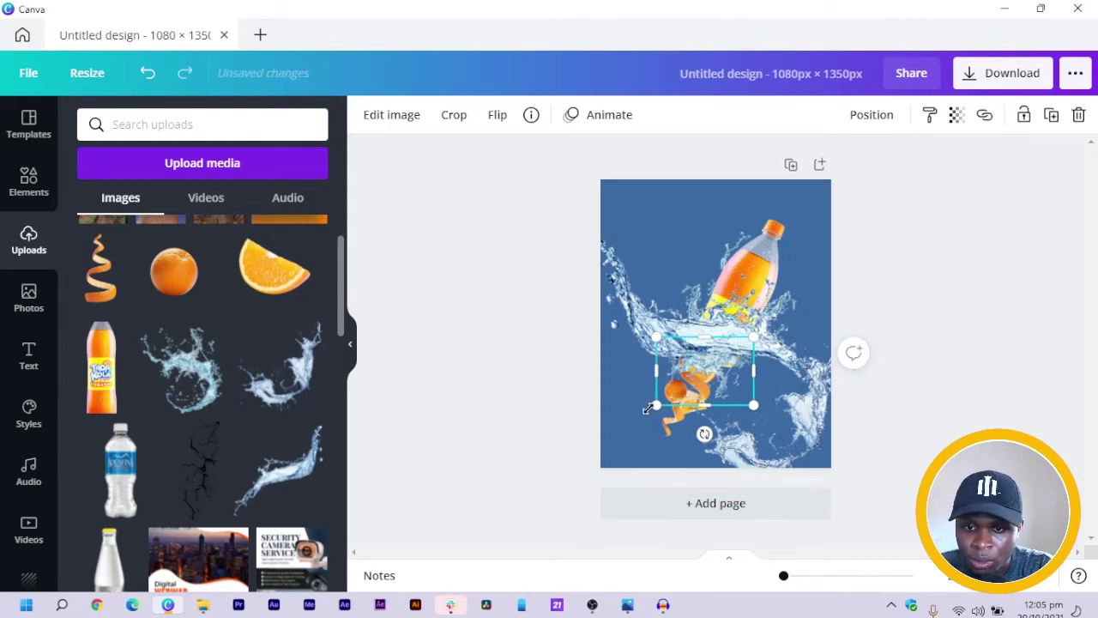
drag(641, 408, 618, 422)
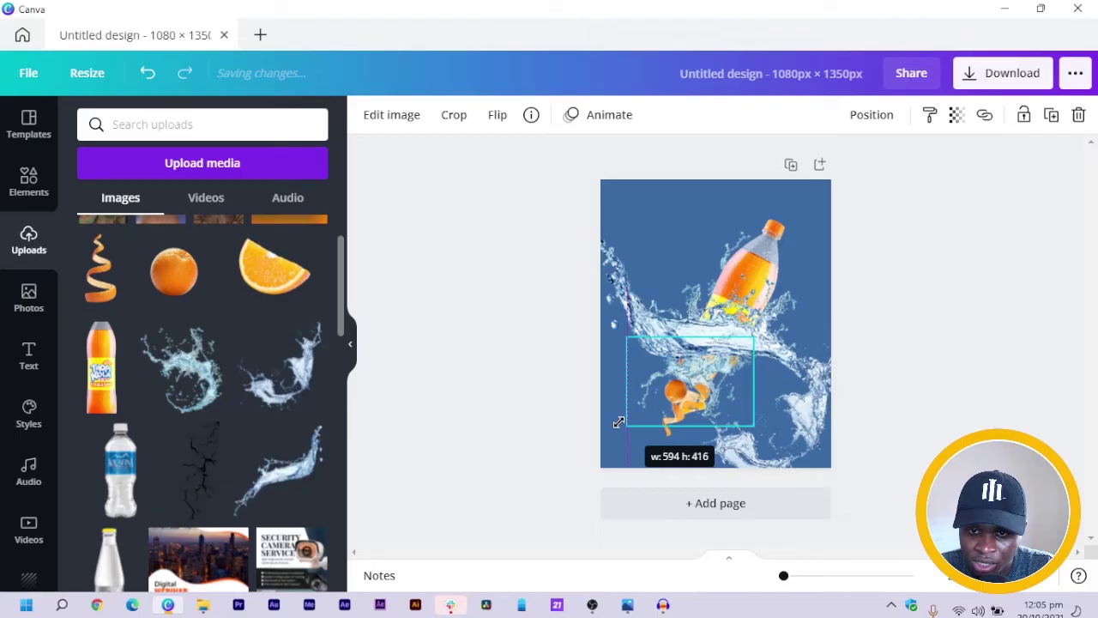
click(955, 117)
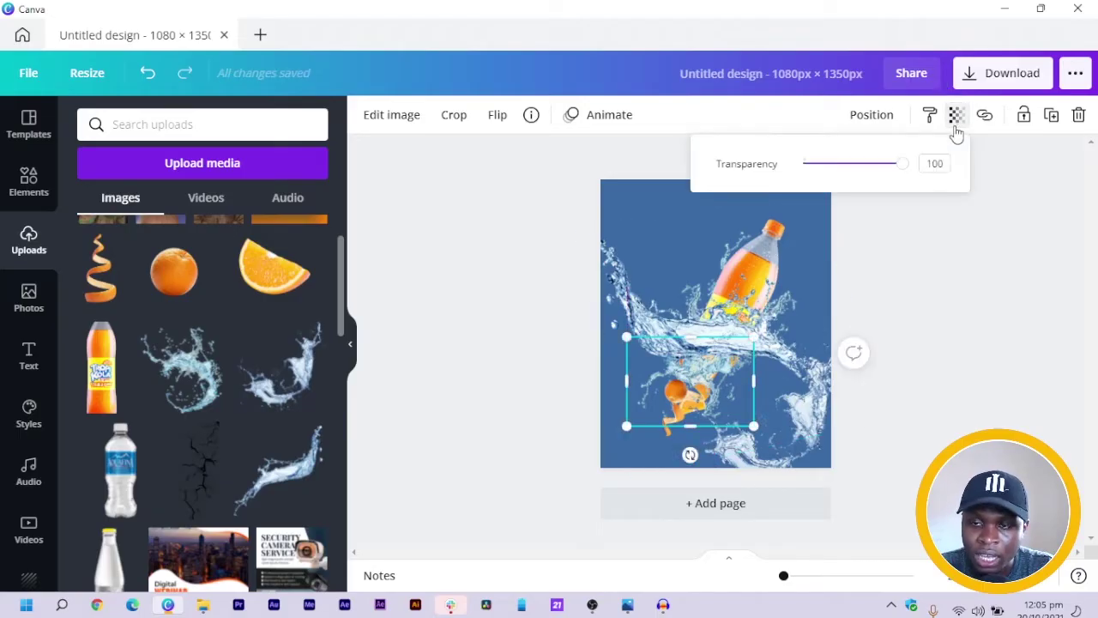
click(869, 167)
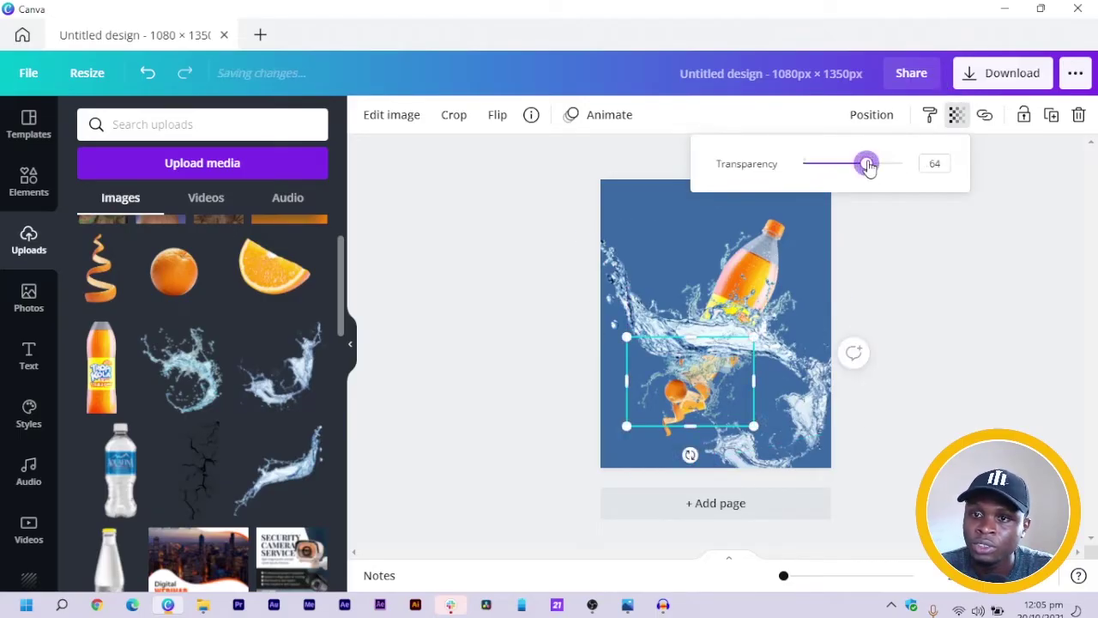
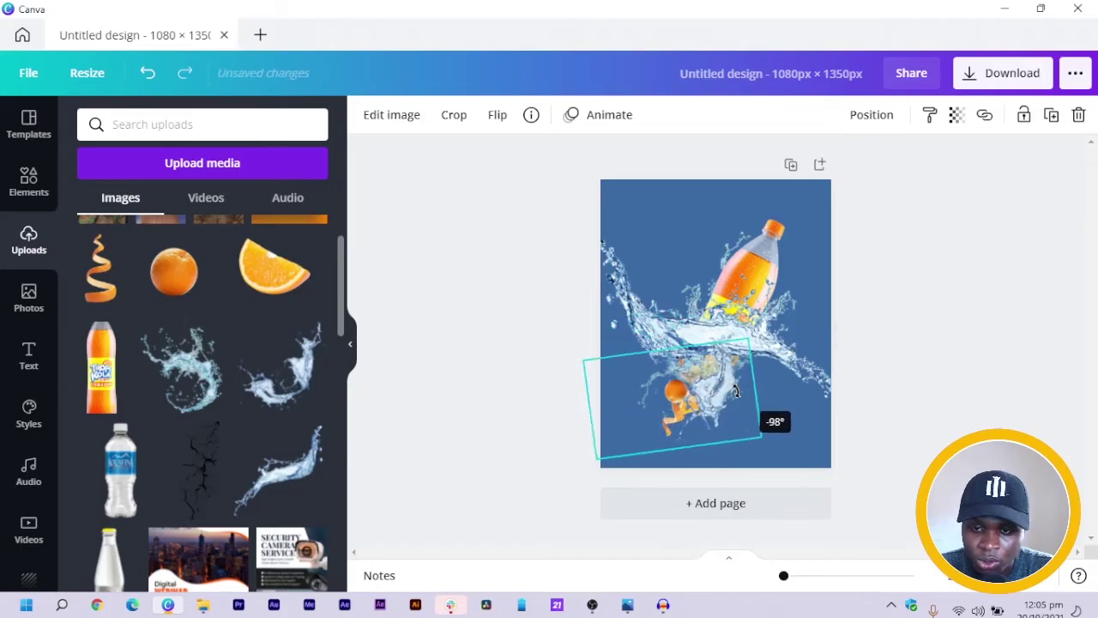
Step: Shift the rotated curved water splash slightly right along the peel and set its transparency to 72
ctrl+scroll(734, 387, up, 2)
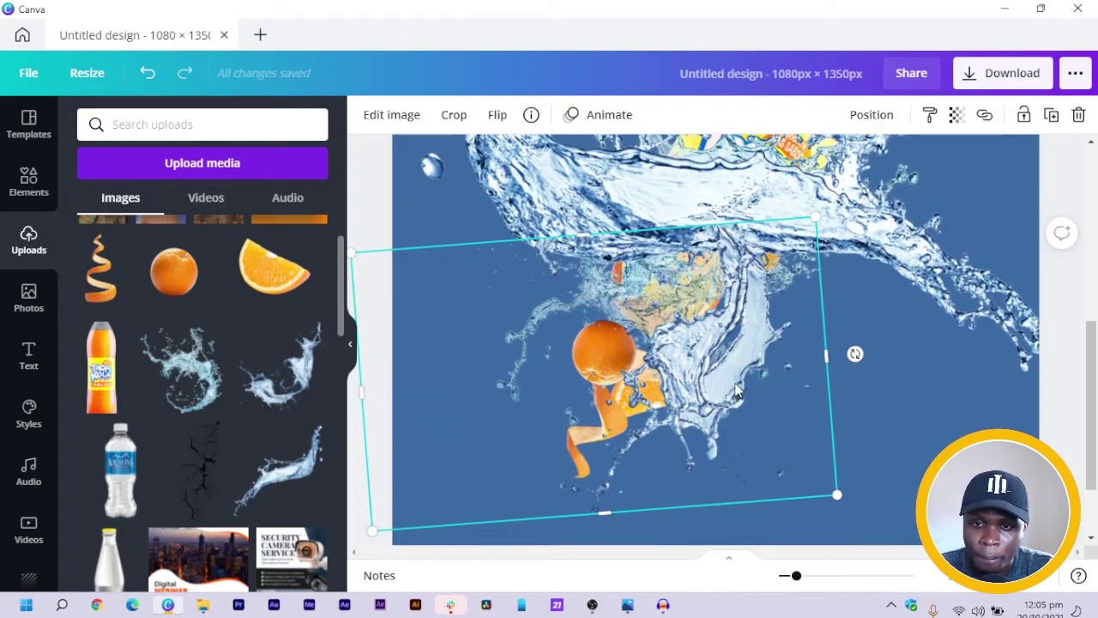
drag(734, 383, 757, 384)
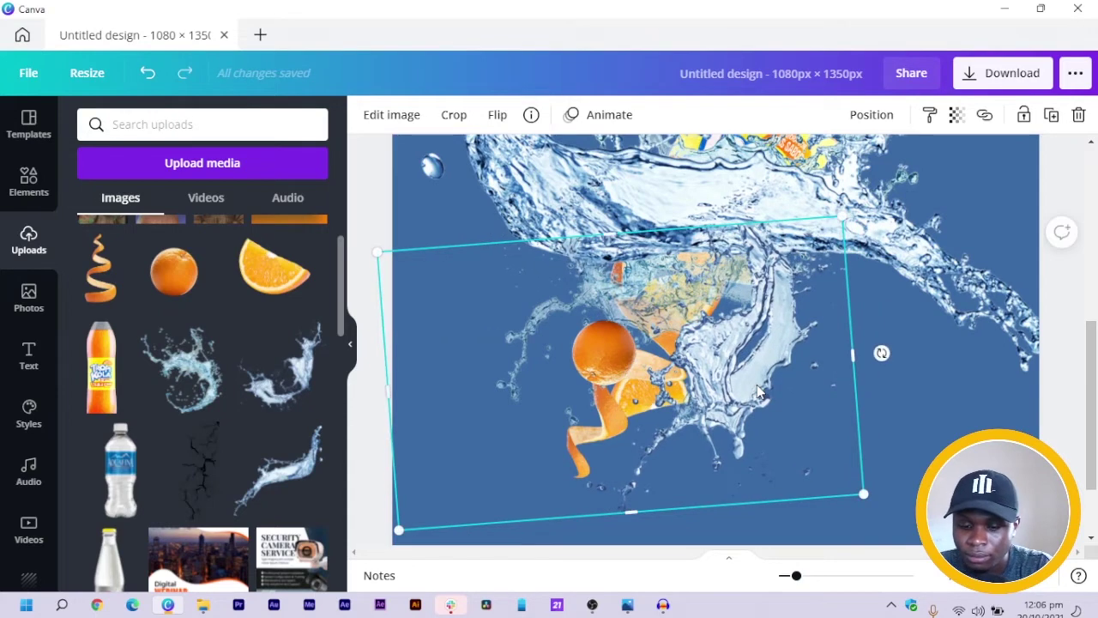
key(ctrl+minus)
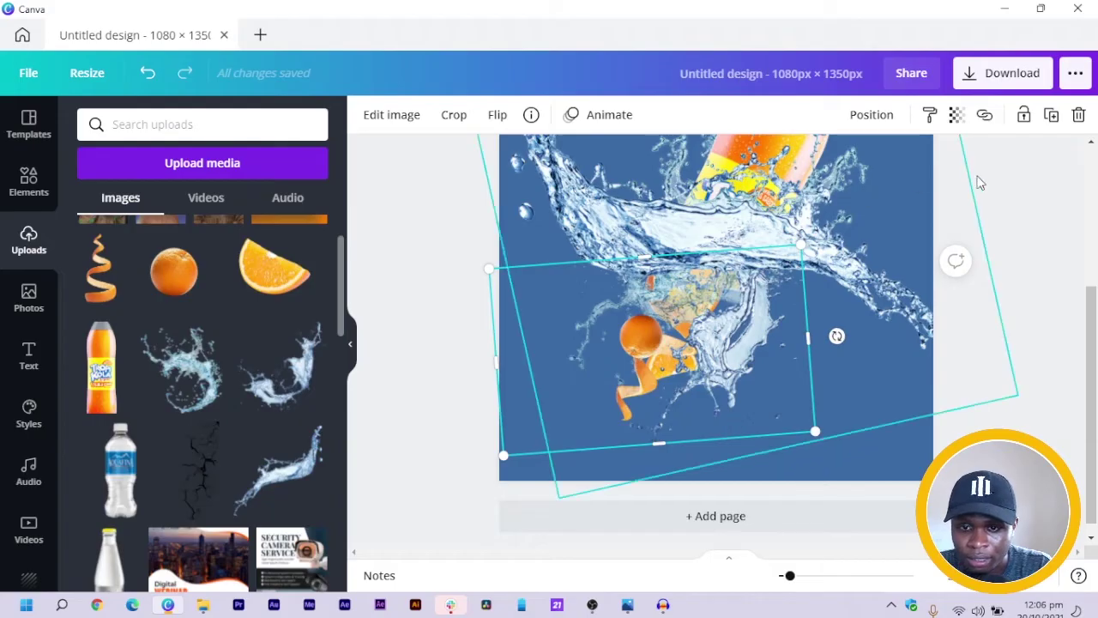
click(957, 114)
drag(900, 163, 875, 164)
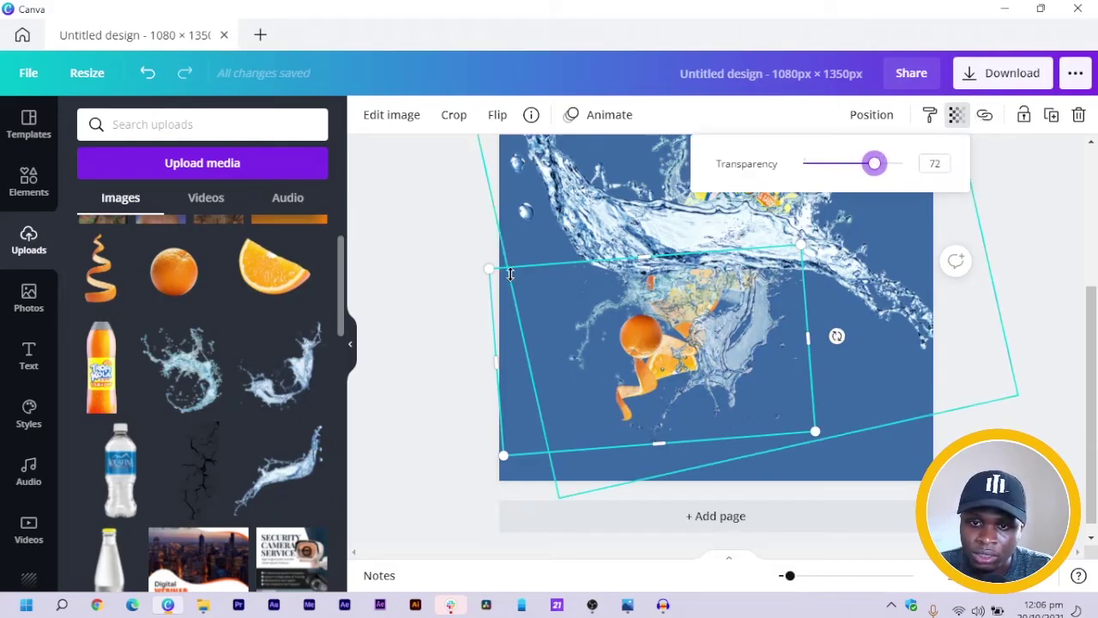
Step: Add another uploaded ring-shaped water splash, move it over the orange and peel, and flip it vertically
click(197, 402)
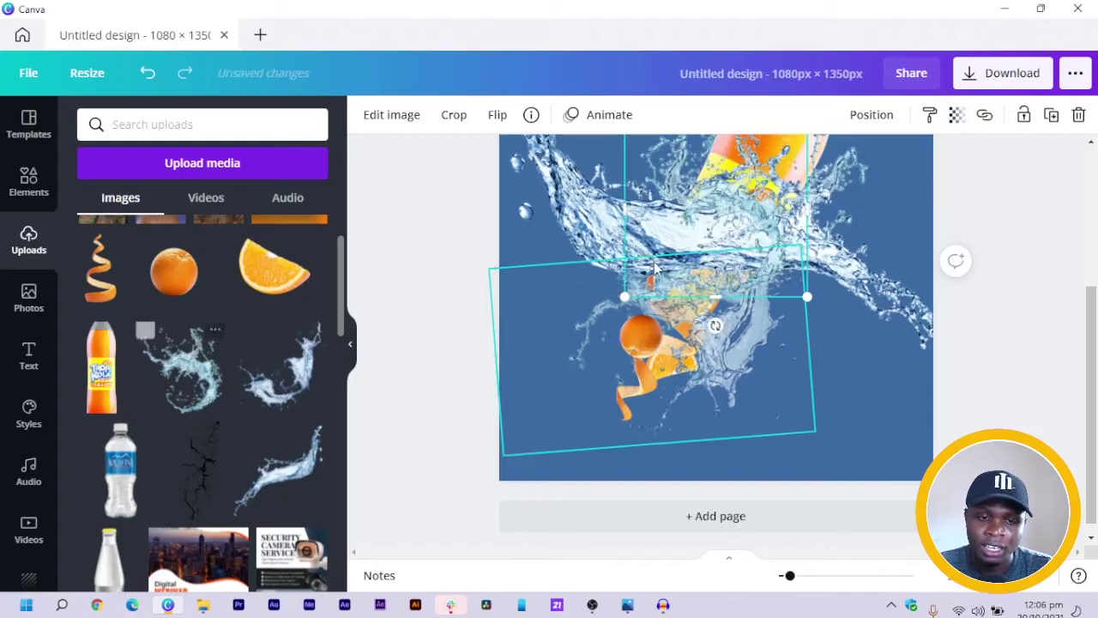
drag(750, 211, 675, 329)
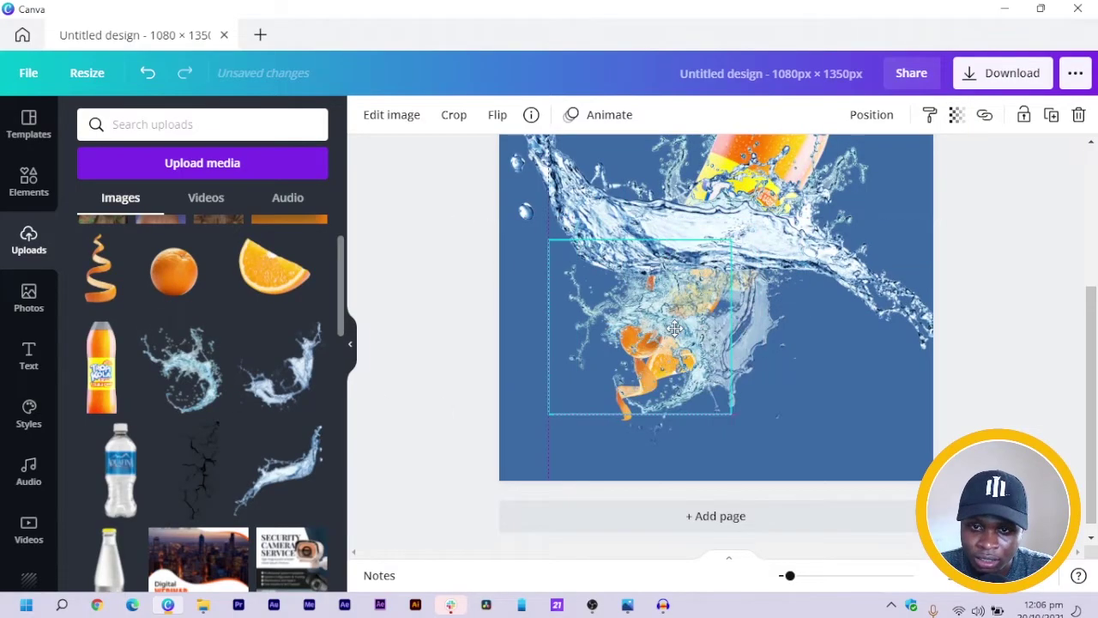
drag(675, 401, 676, 400)
click(498, 114)
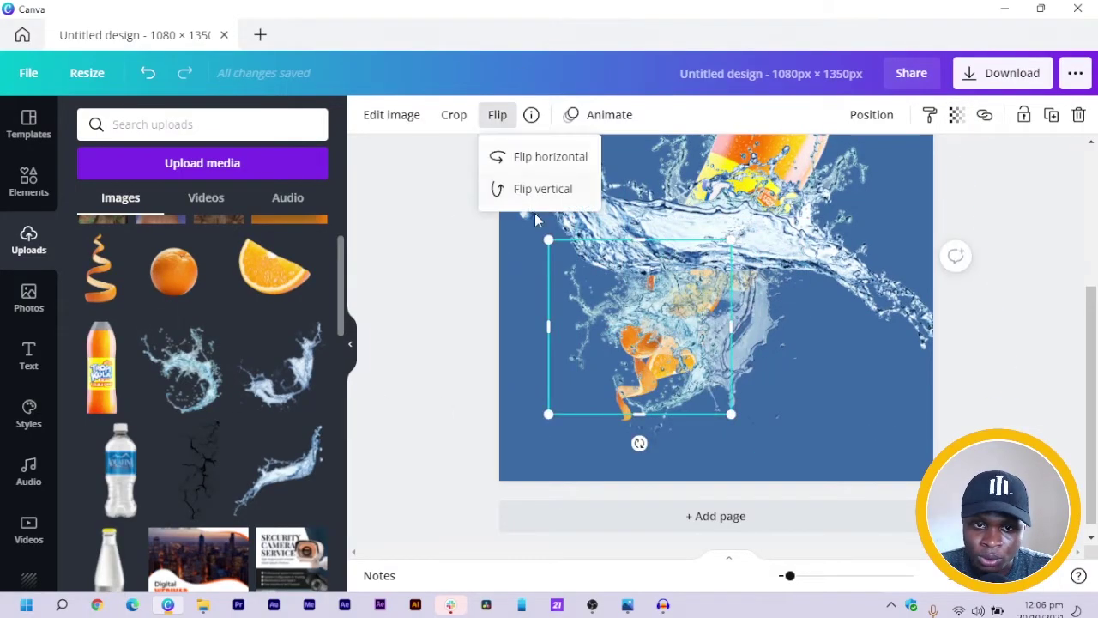
click(553, 191)
Step: Shrink the flipped ring-shaped splash and position it over the peel just below the whole orange
drag(668, 364, 650, 404)
drag(534, 284, 605, 349)
drag(670, 435, 658, 383)
click(444, 351)
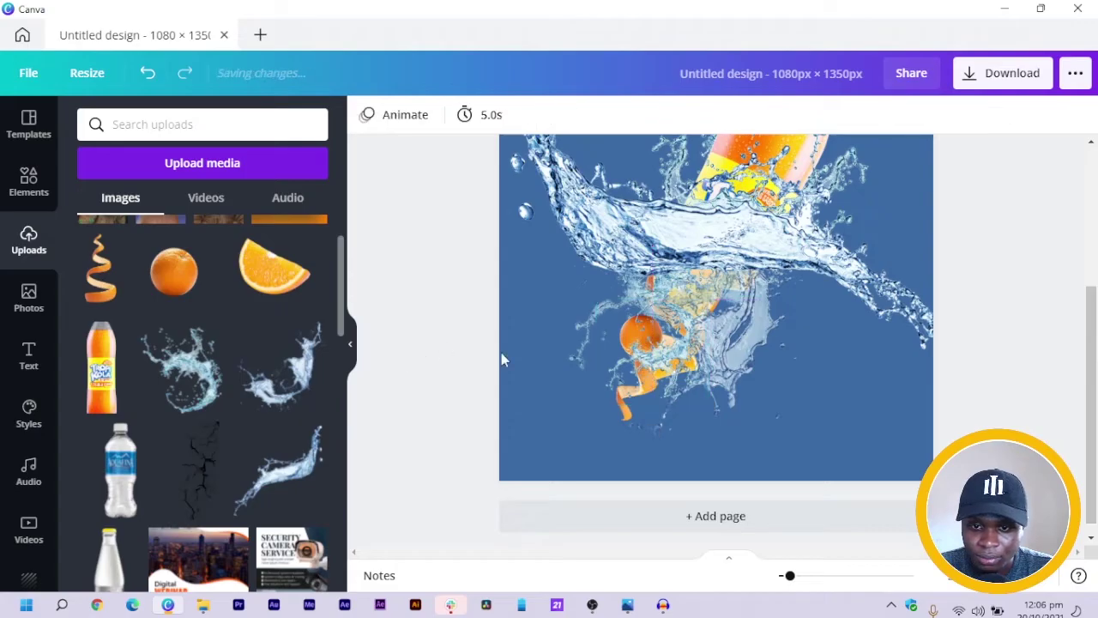
Step: Nudge the rotated curved water splash upward and slightly left, closer to the large splash above the peel
ctrl+scroll(751, 422, down, 3)
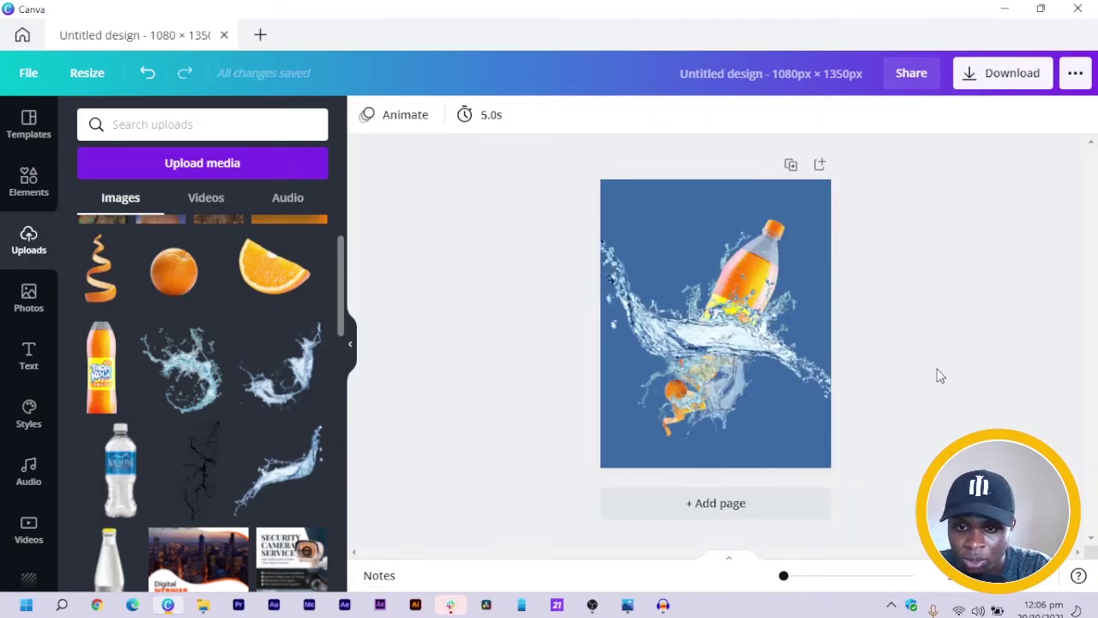
click(726, 418)
click(727, 418)
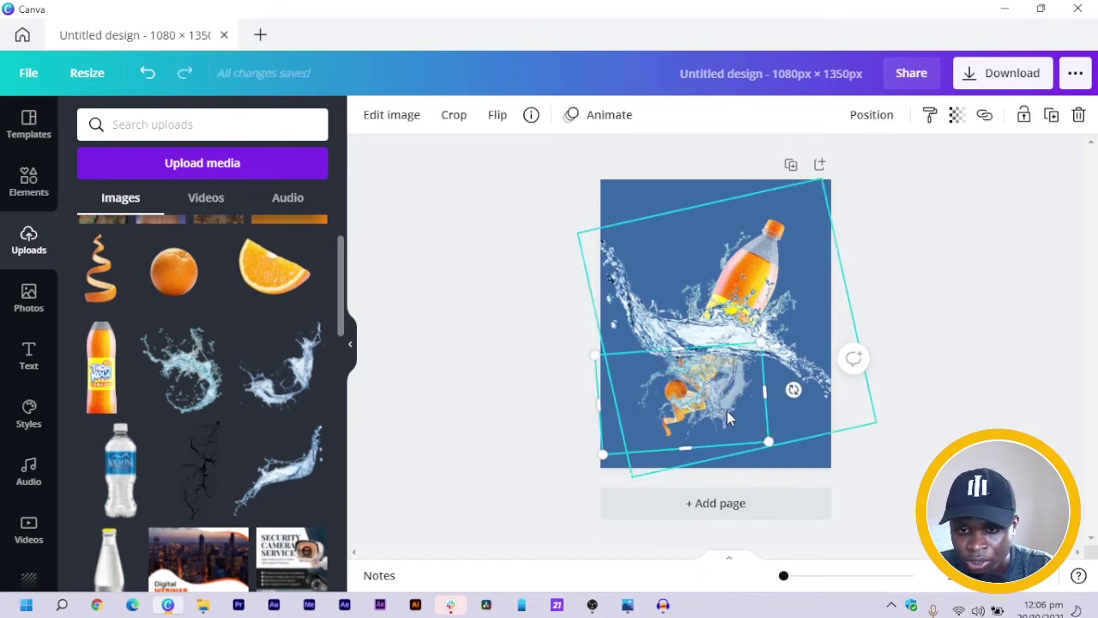
key(shift+Up)
key(shift+Up)
key(shift+Up)
key(shift+Up)
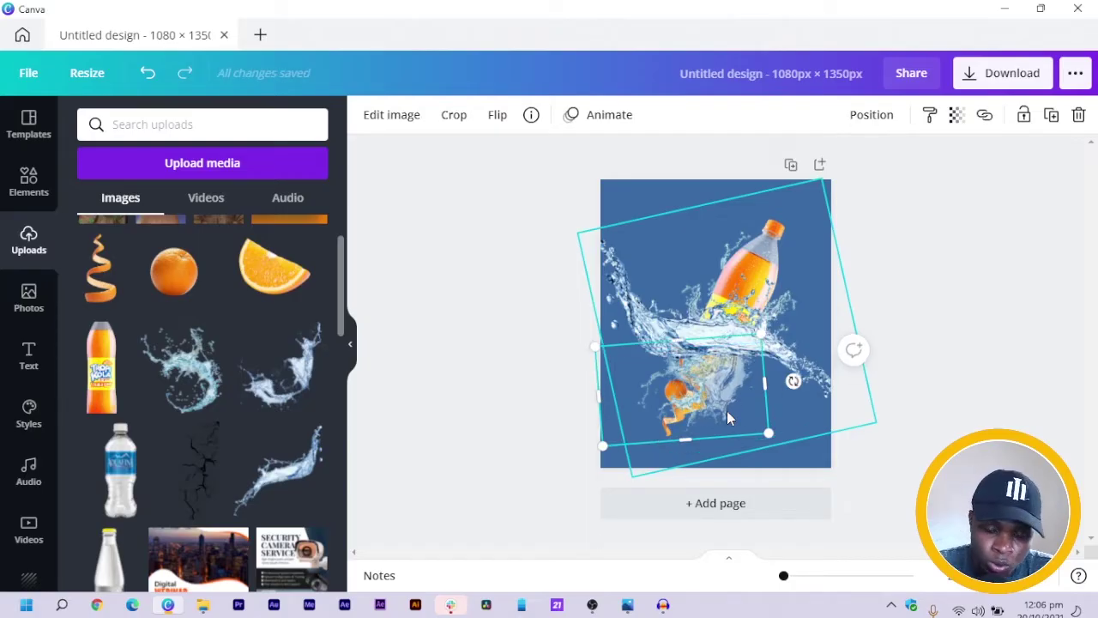
key(shift+Up)
key(shift+Up)
key(shift+Left)
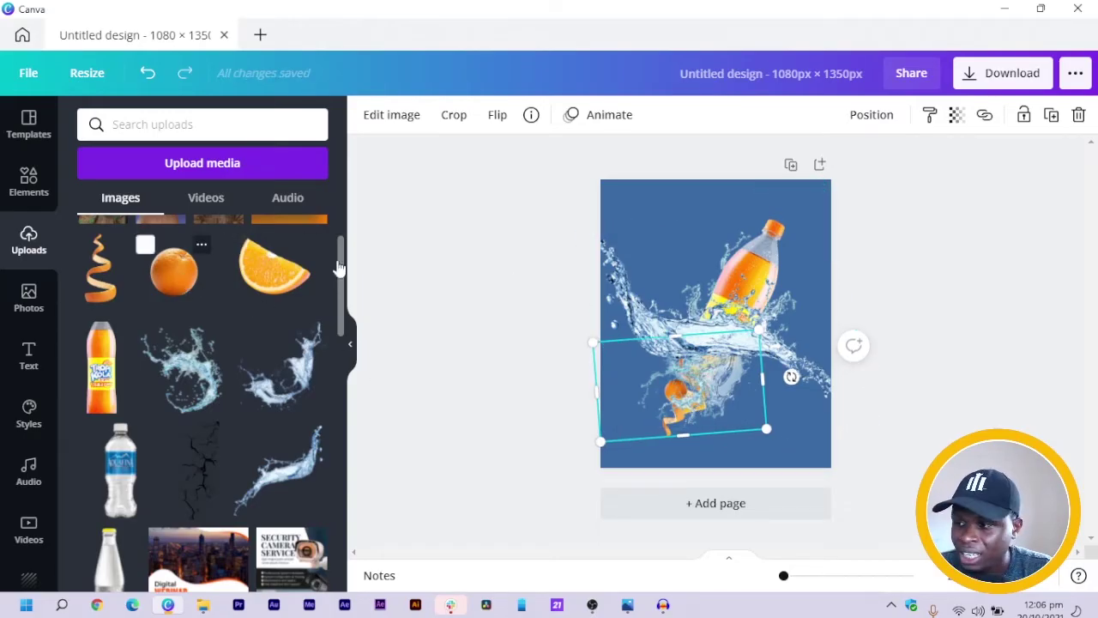
Step: Shift the translucent splashes around the orange and peel slightly apart to expose more of the peel
ctrl+scroll(733, 370, up, 3)
ctrl+scroll(734, 375, up, 2)
scroll(642, 291, down, 2)
scroll(642, 292, up, 2)
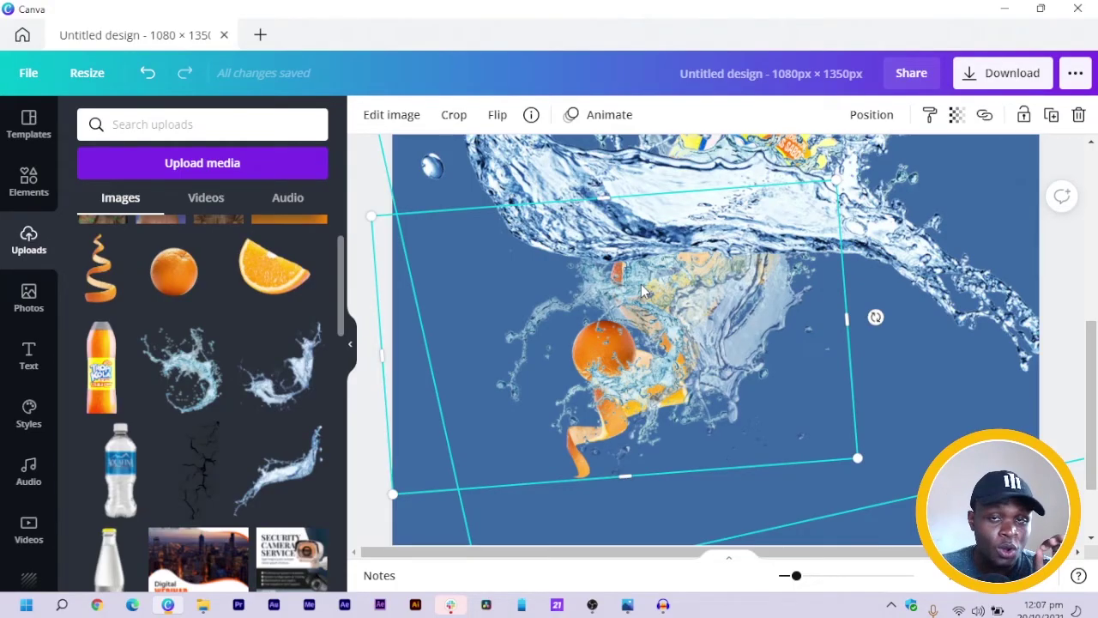
key(ctrl+z)
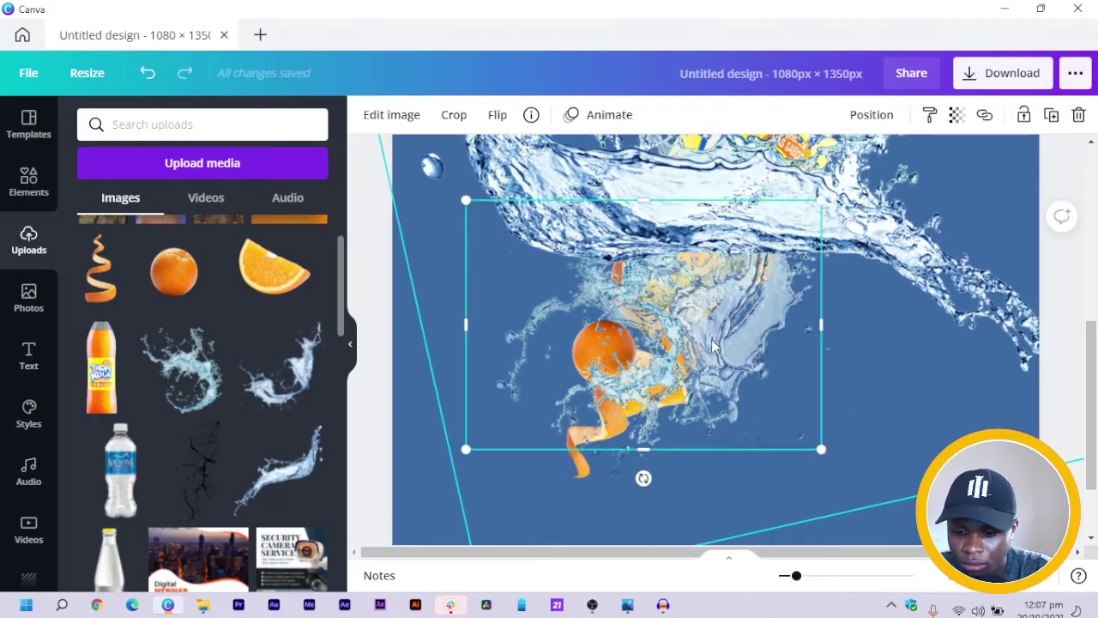
key(ctrl+z)
key(ctrl+z)
key(ctrl+z)
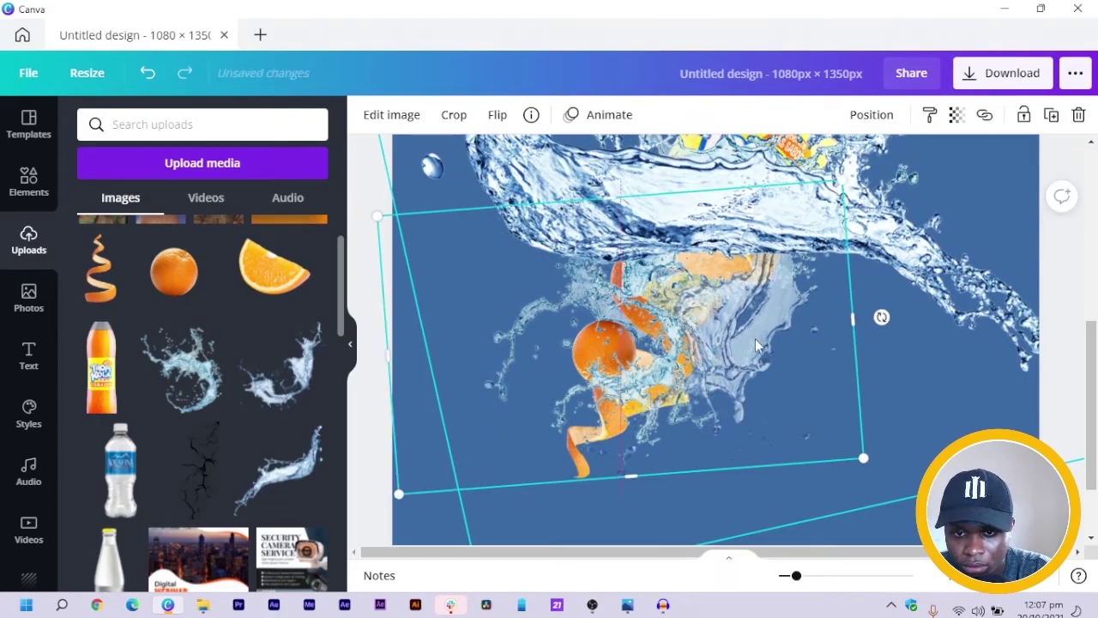
Step: Move the orange slice at the peel's lower end to the peel's right side and make it smaller
key(ctrl+z)
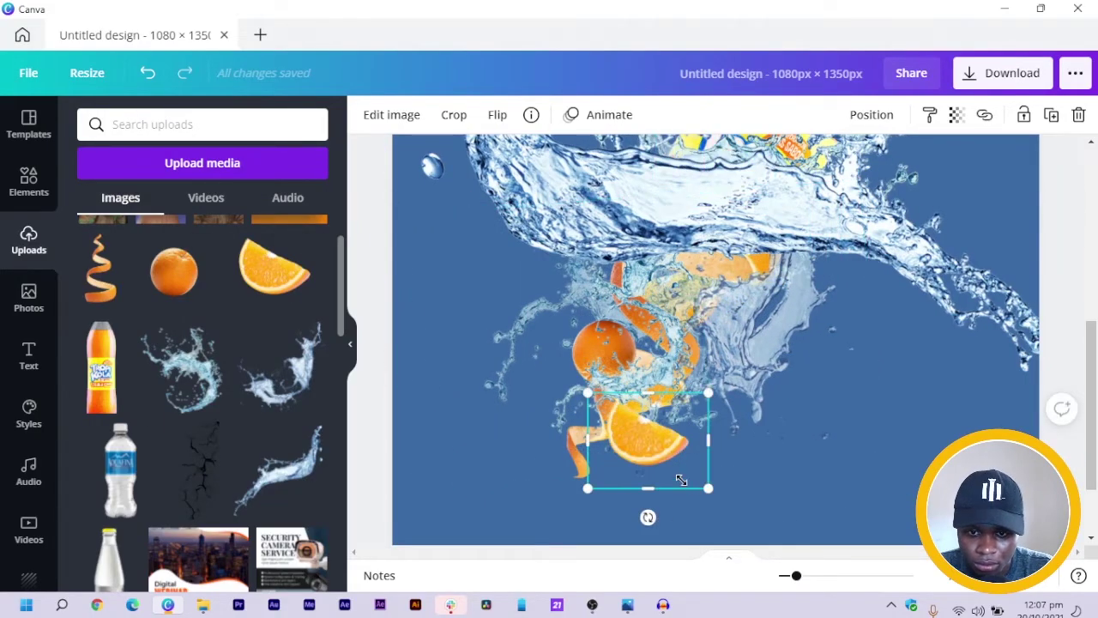
drag(632, 426, 705, 387)
drag(710, 444, 724, 459)
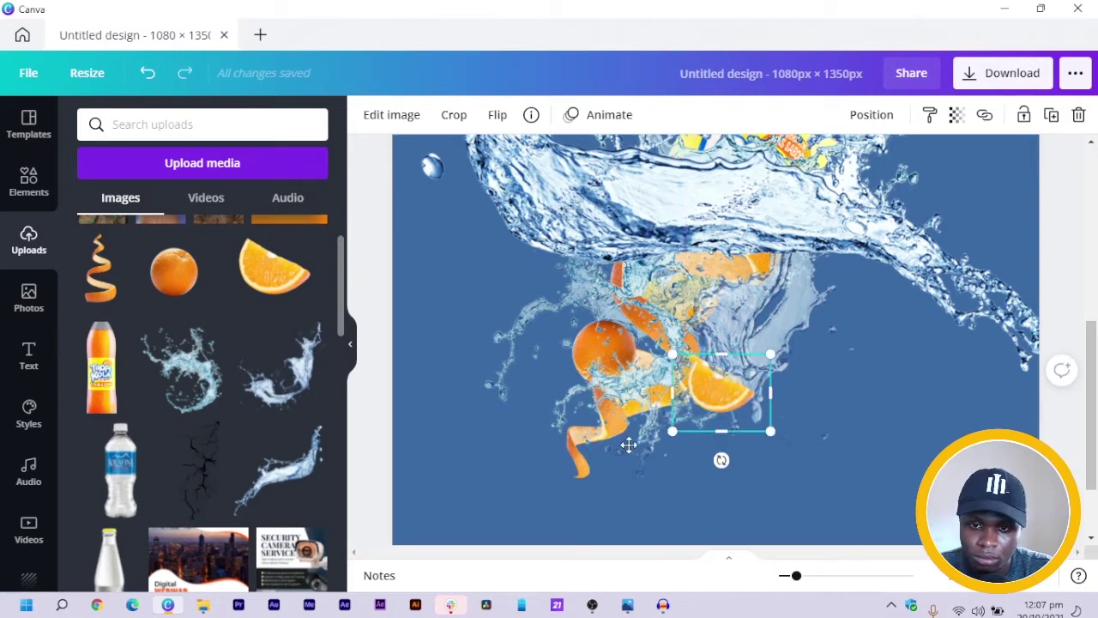
Step: Place another small, rotated orange slice at the lower tip of the spiral peel
key(ctrl+z)
drag(648, 450, 656, 465)
scroll(876, 407, down, 5)
scroll(850, 392, up, 4)
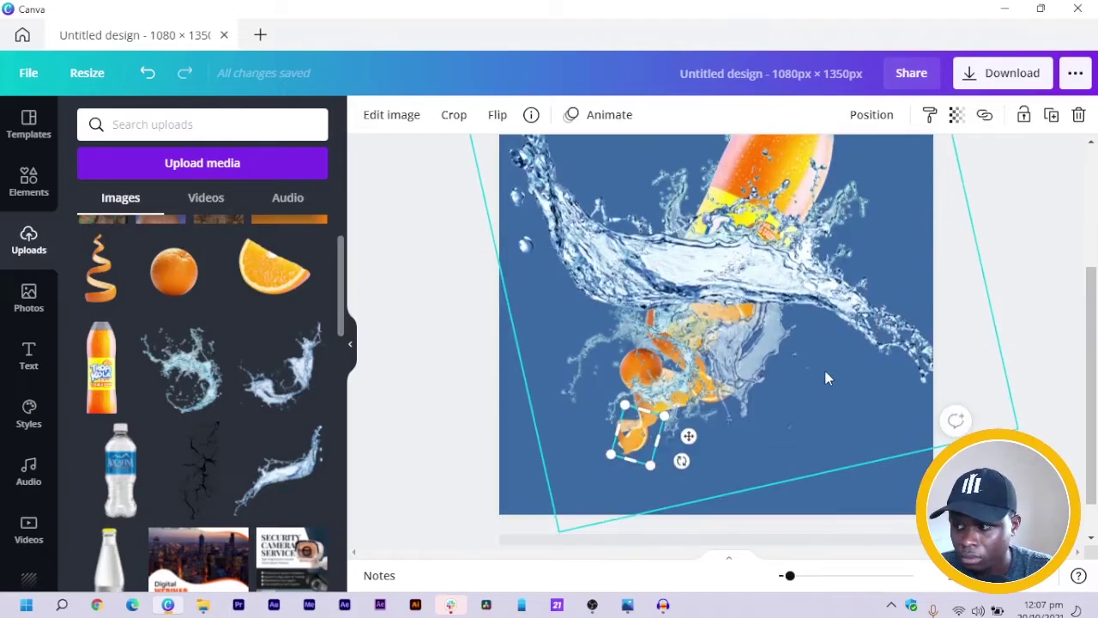
click(666, 388)
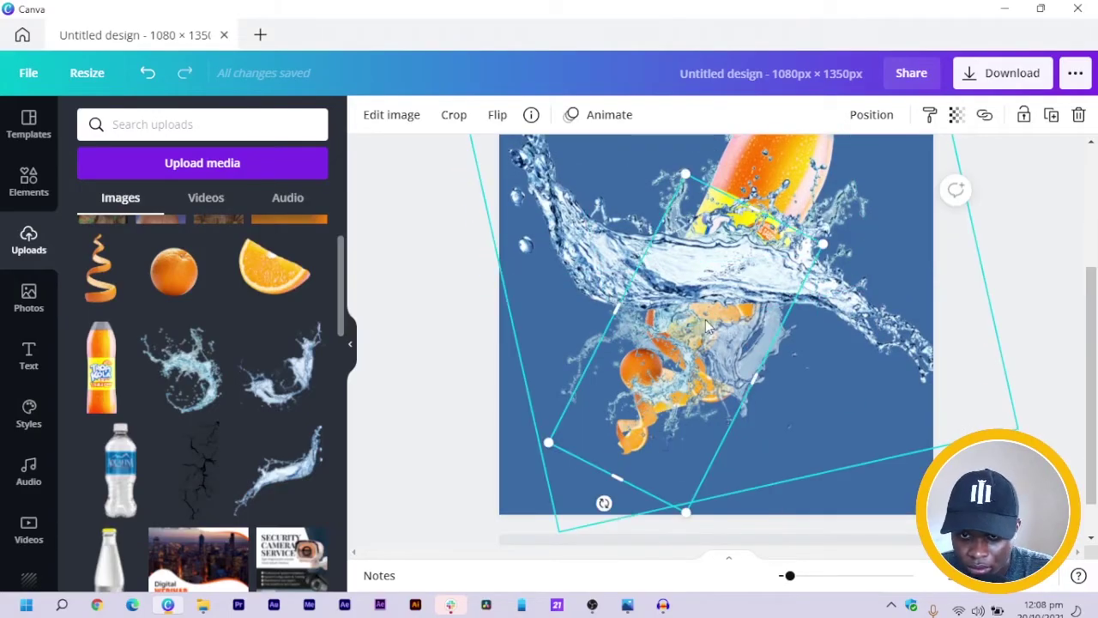
click(454, 338)
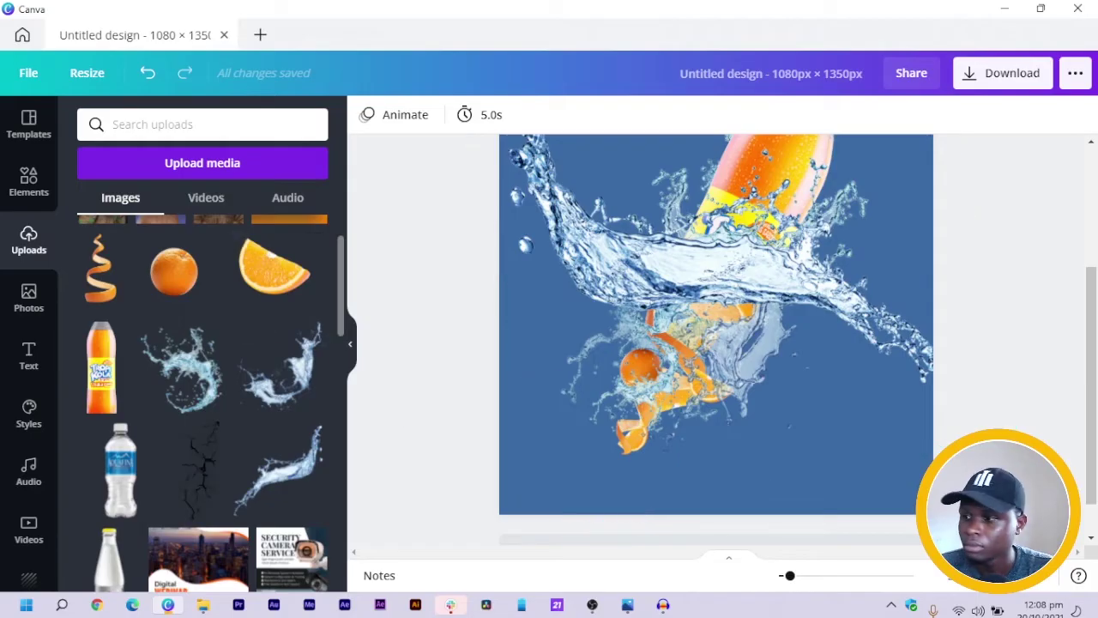
Step: Duplicate the orange drink bottle and offset the copy slightly down and to the right of the original
scroll(938, 276, up, 2)
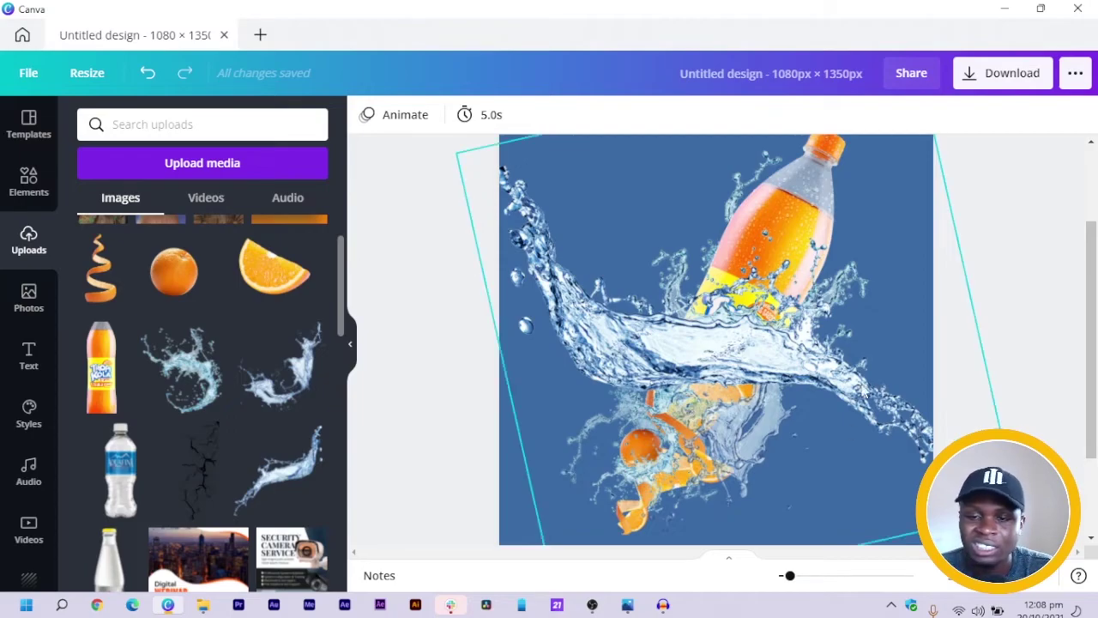
scroll(768, 240, up, 2)
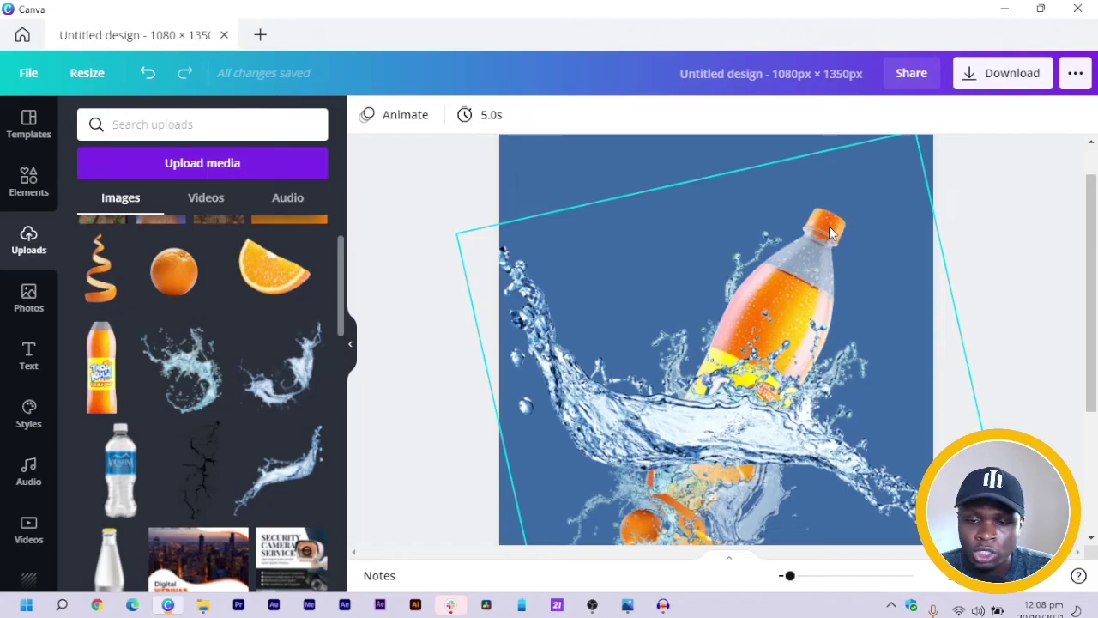
click(829, 227)
click(829, 226)
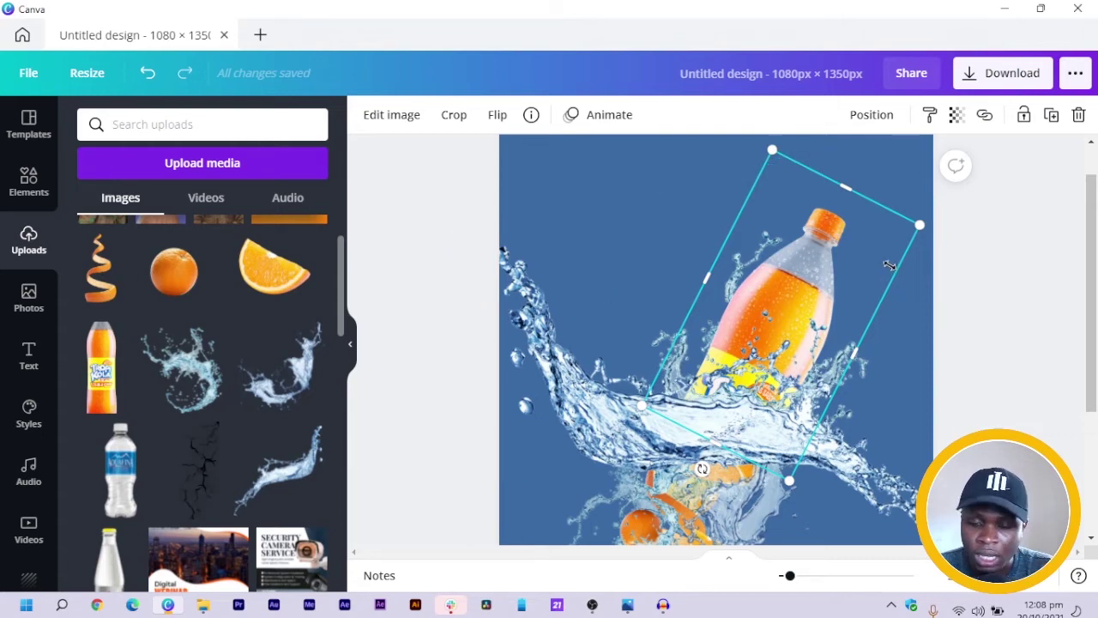
key(ctrl+d)
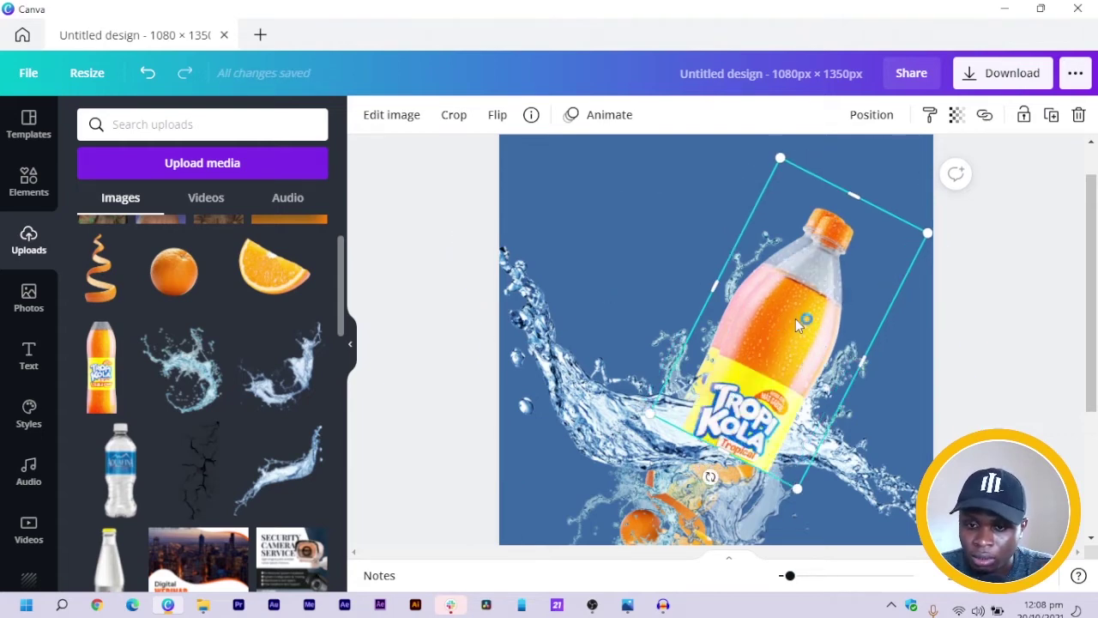
drag(796, 325, 813, 342)
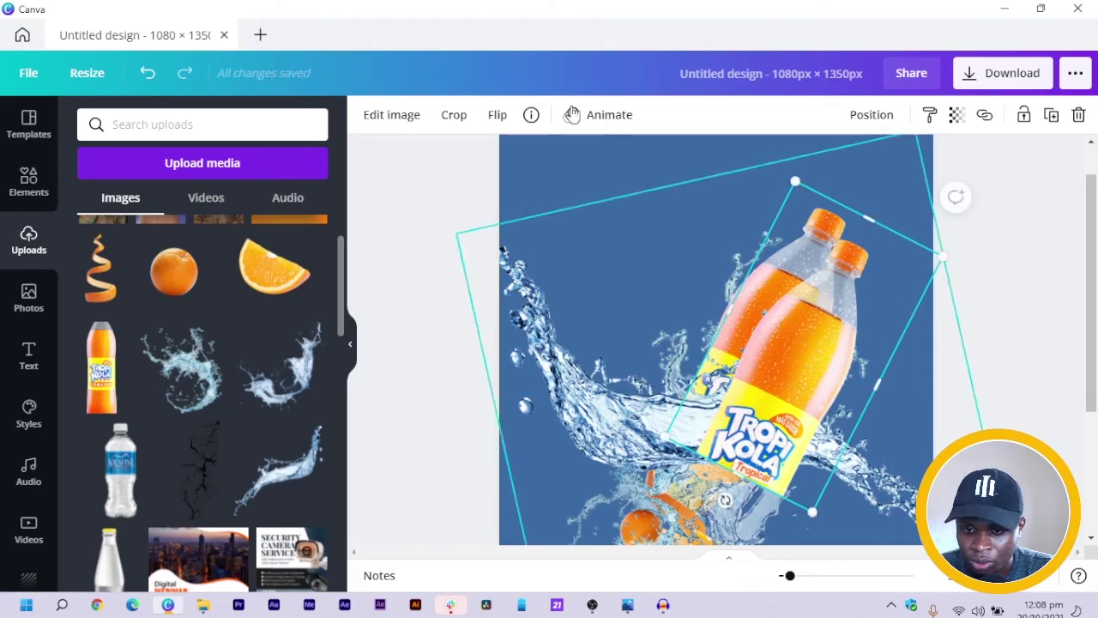
Step: Apply the Cherry Duotone effect to the copied bottle and open its colour settings
click(406, 120)
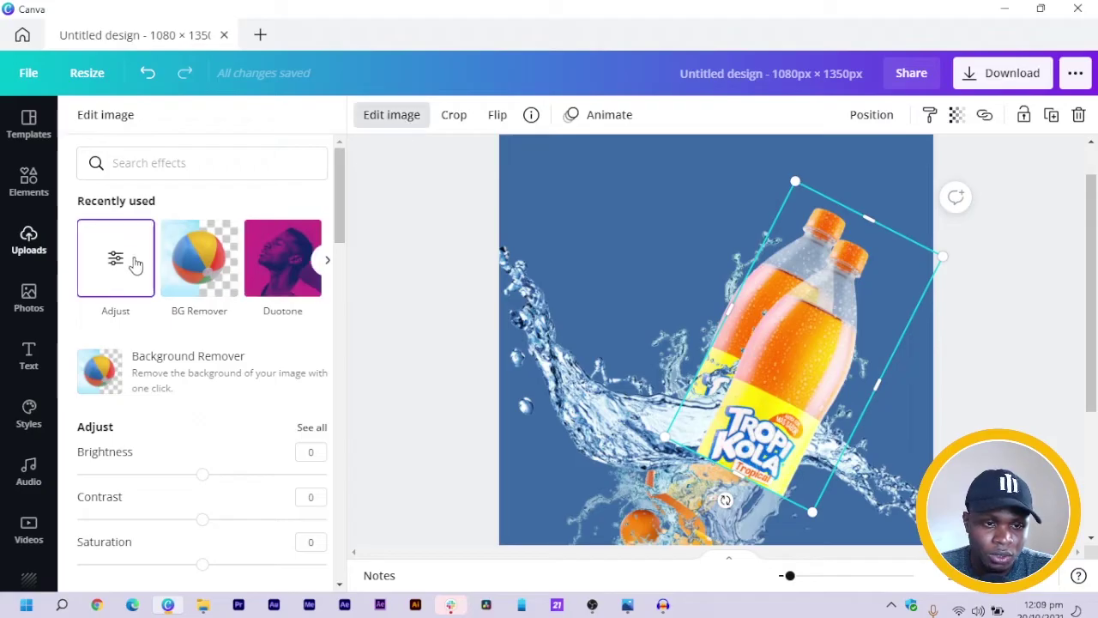
scroll(210, 257, down, 3)
scroll(217, 281, down, 7)
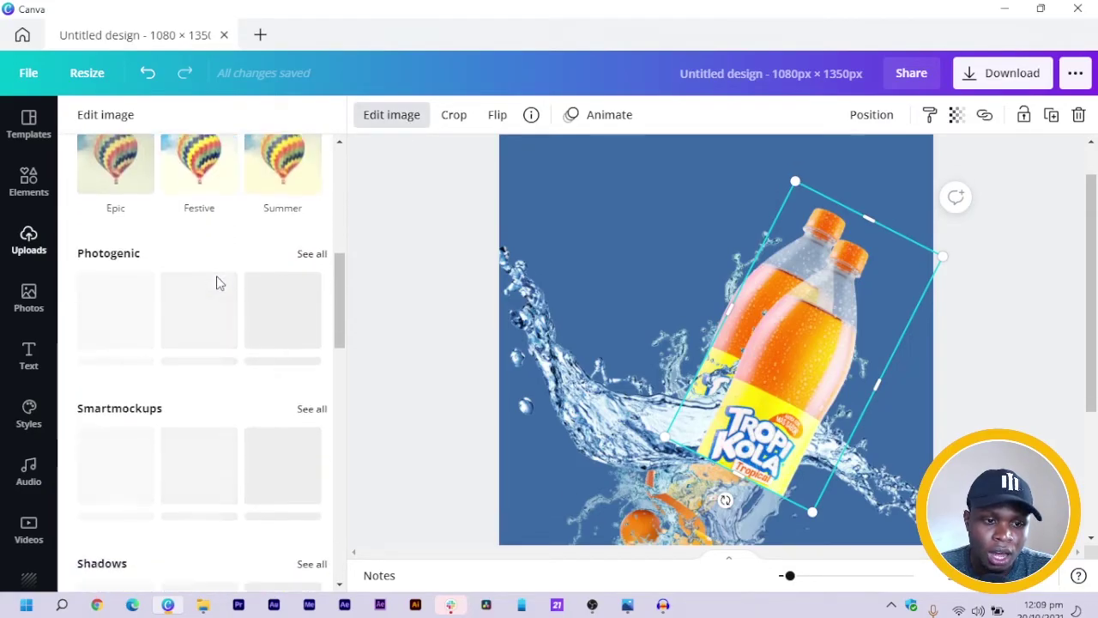
scroll(198, 301, down, 2)
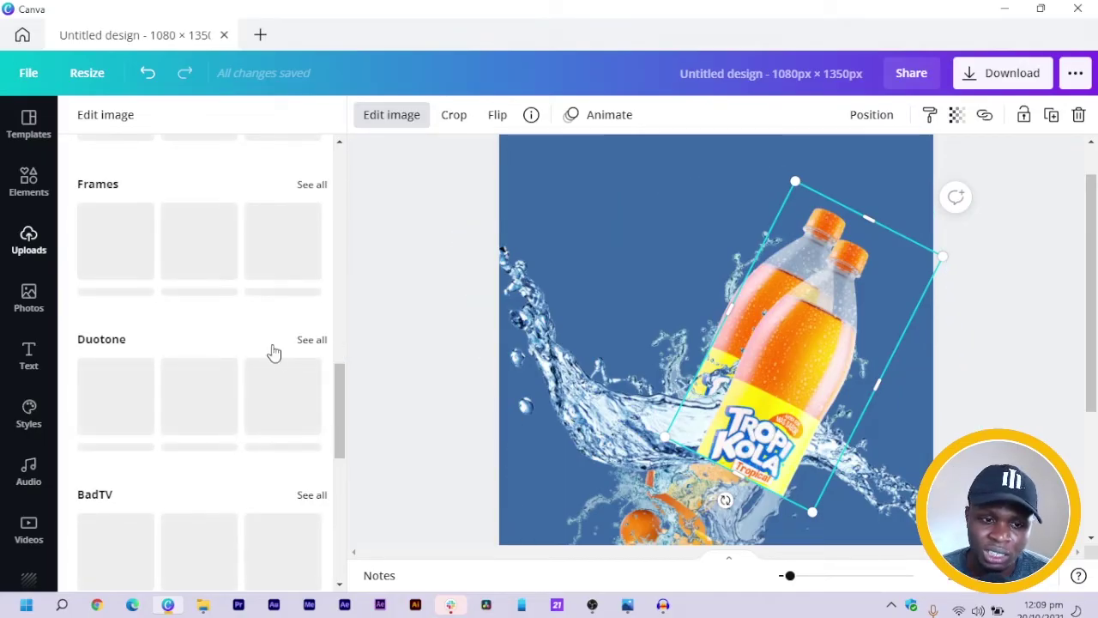
click(101, 340)
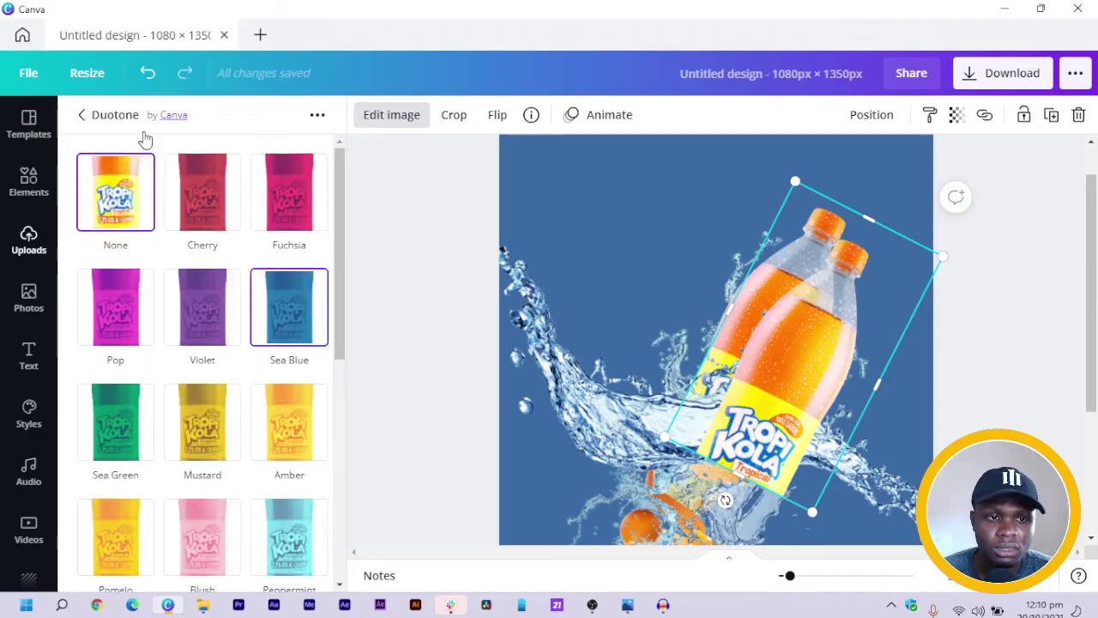
click(199, 204)
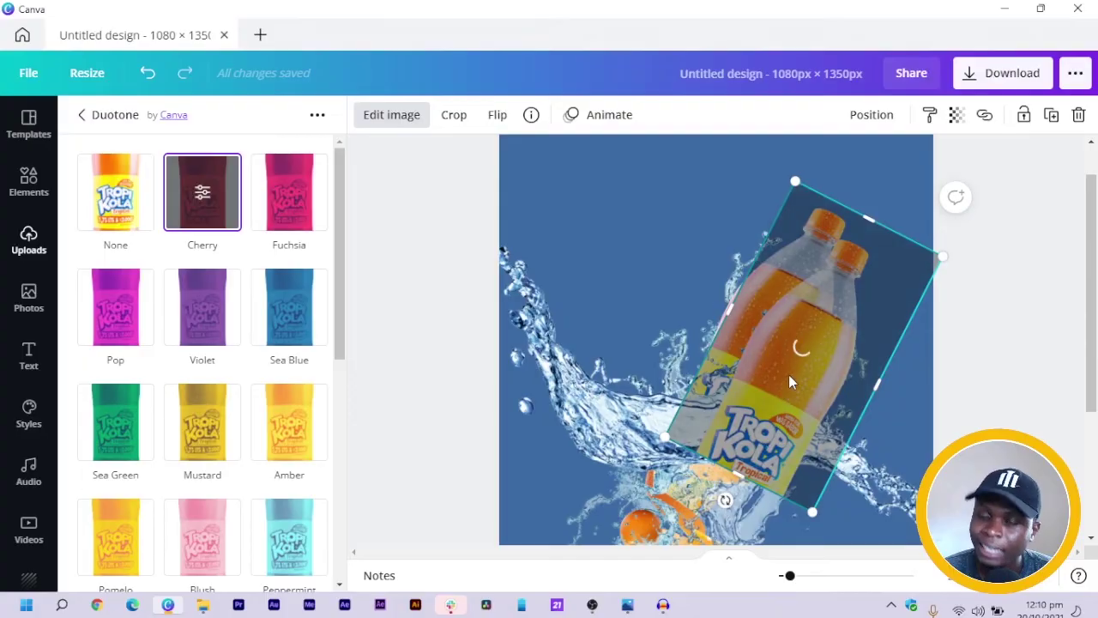
click(202, 196)
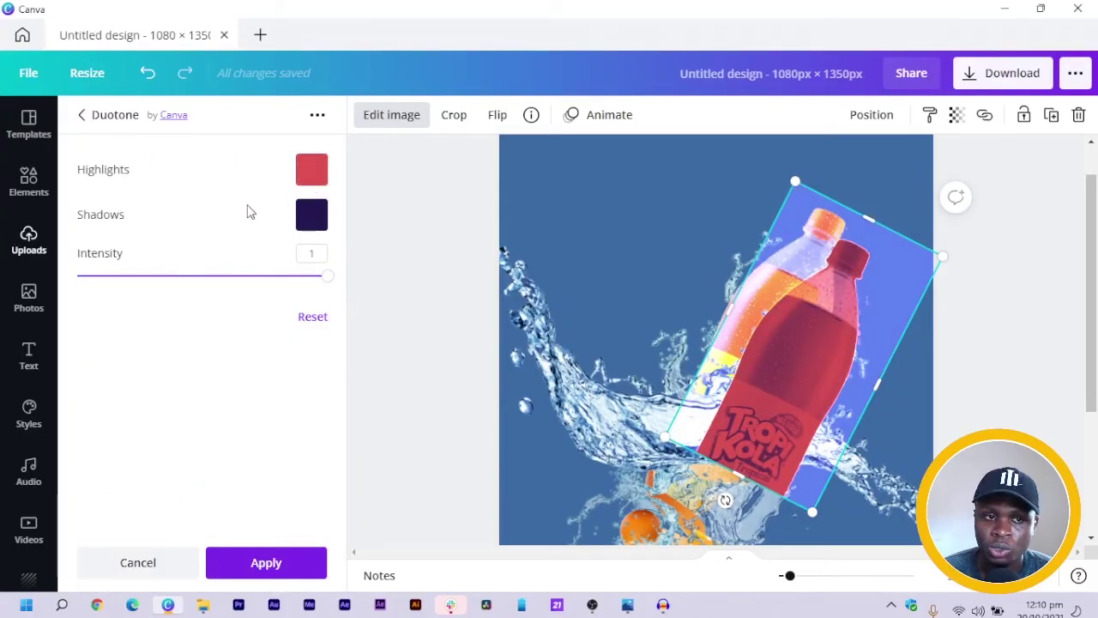
Step: Set the Duotone highlights and shadows to black and apply the effect to the copied bottle
click(313, 171)
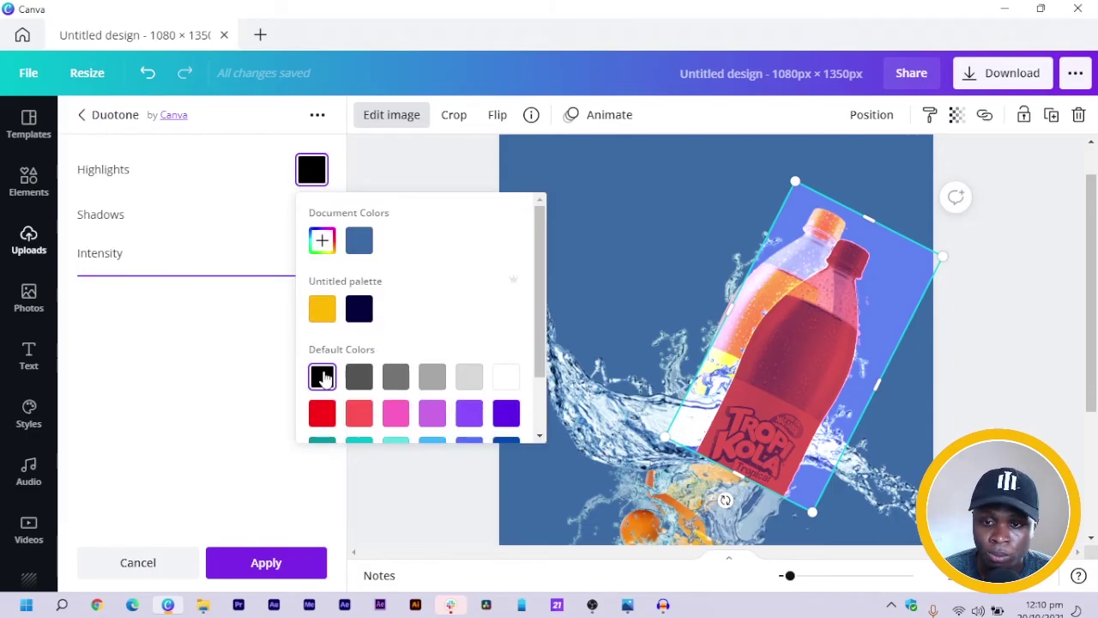
click(228, 343)
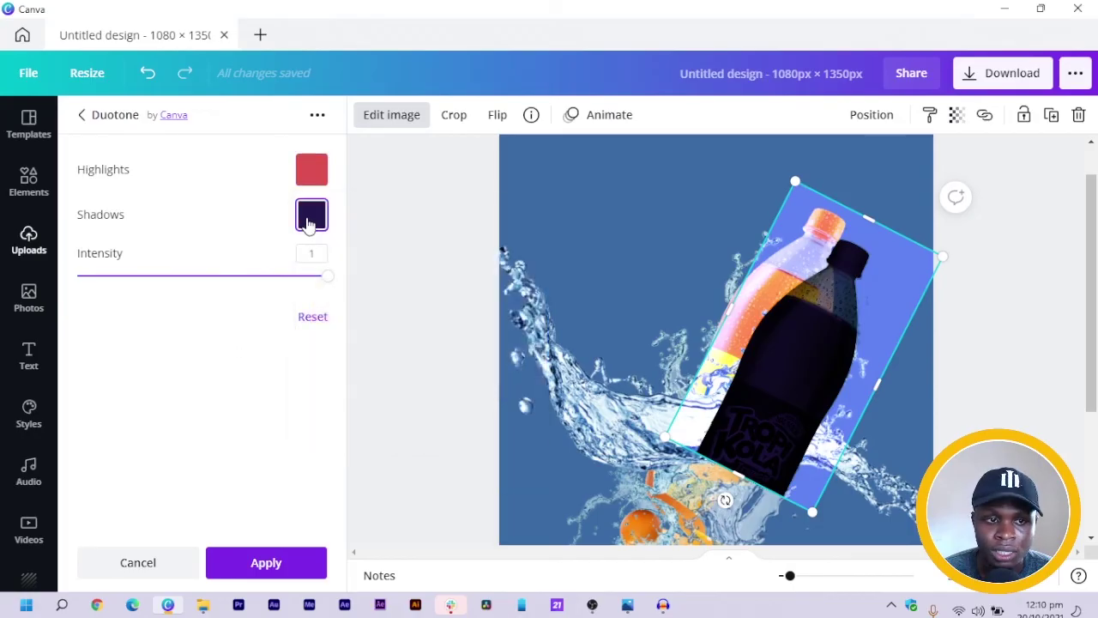
click(311, 217)
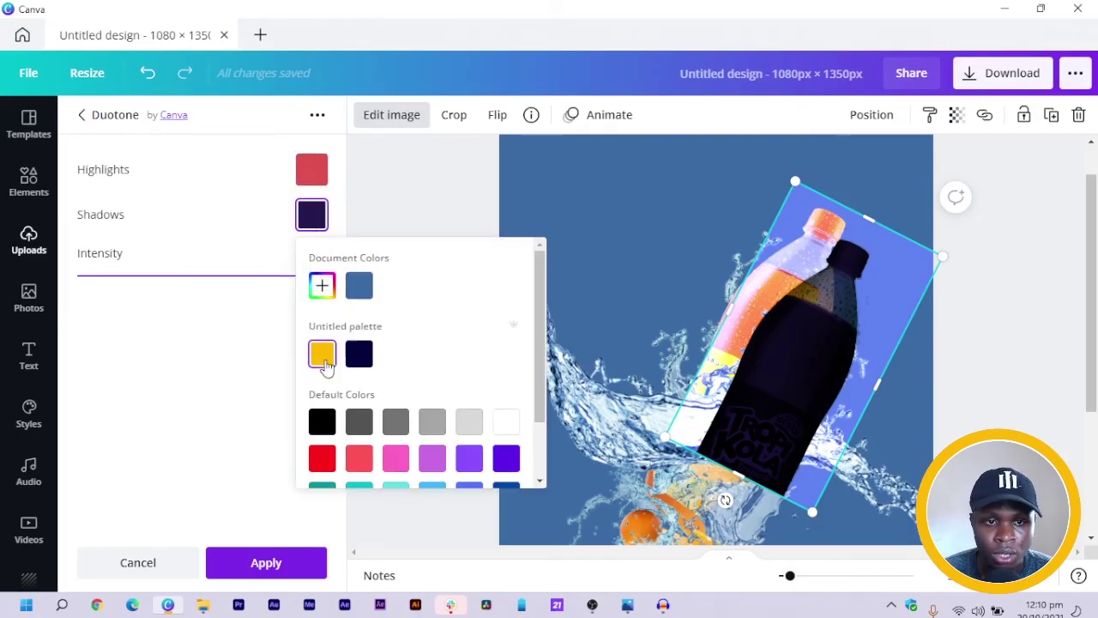
click(322, 425)
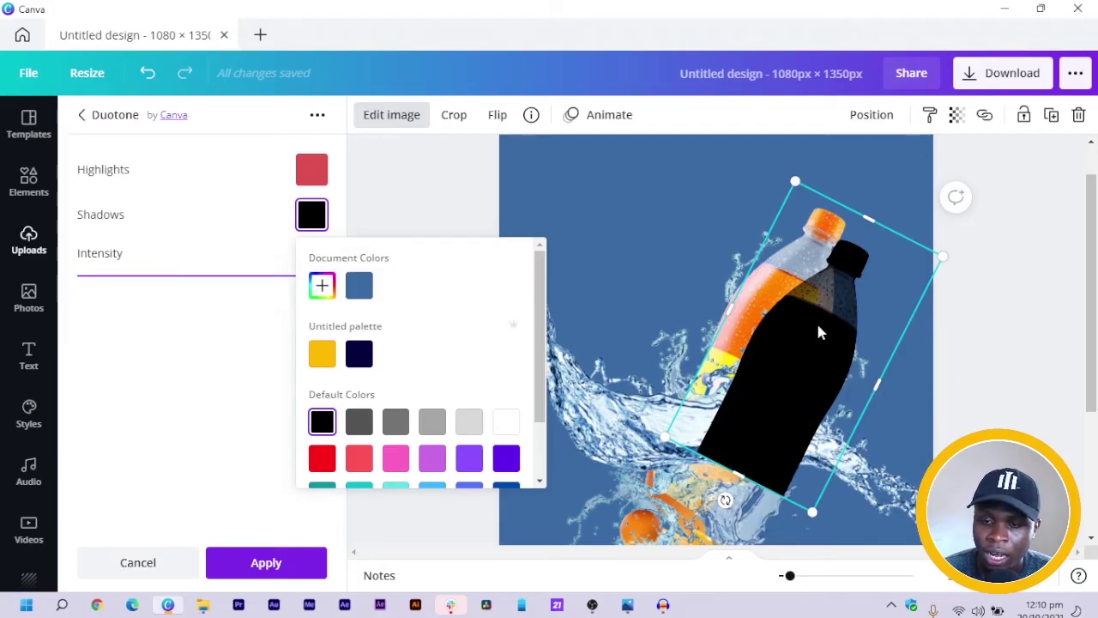
click(191, 455)
click(268, 563)
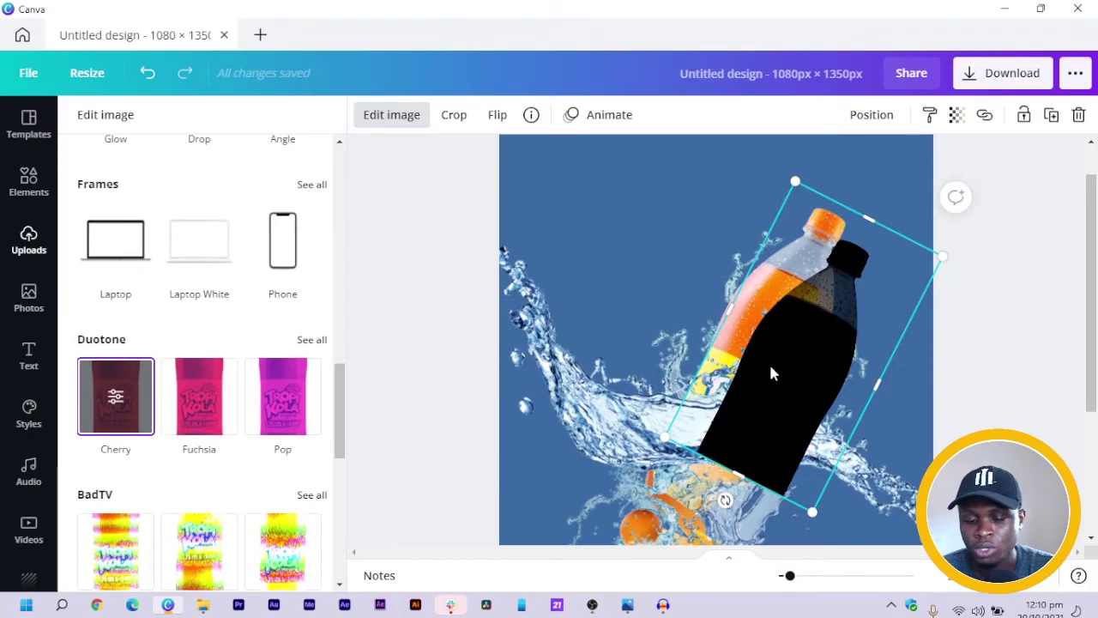
Step: Send the black bottle copy behind the original bottle and the water splashes, leaving it as an offset shadow
click(801, 343)
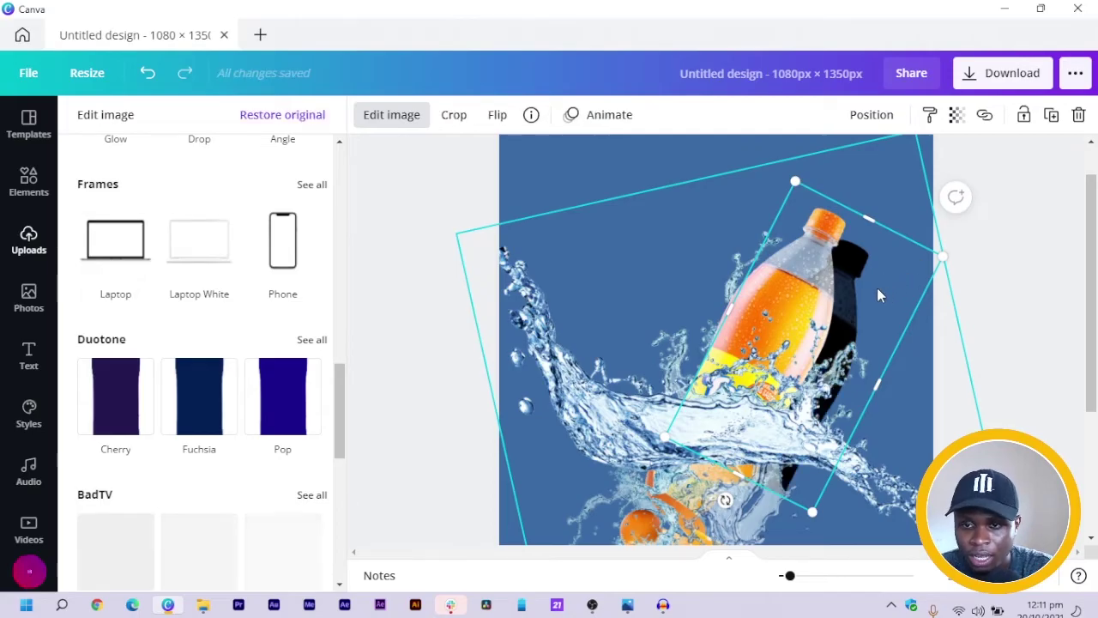
key(Escape)
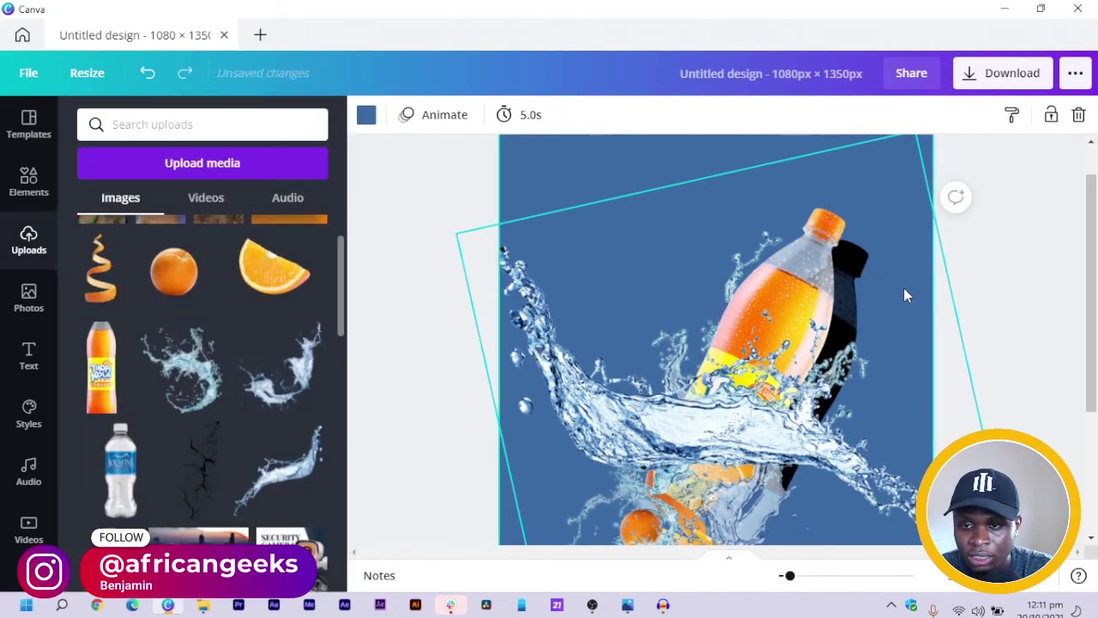
click(1001, 289)
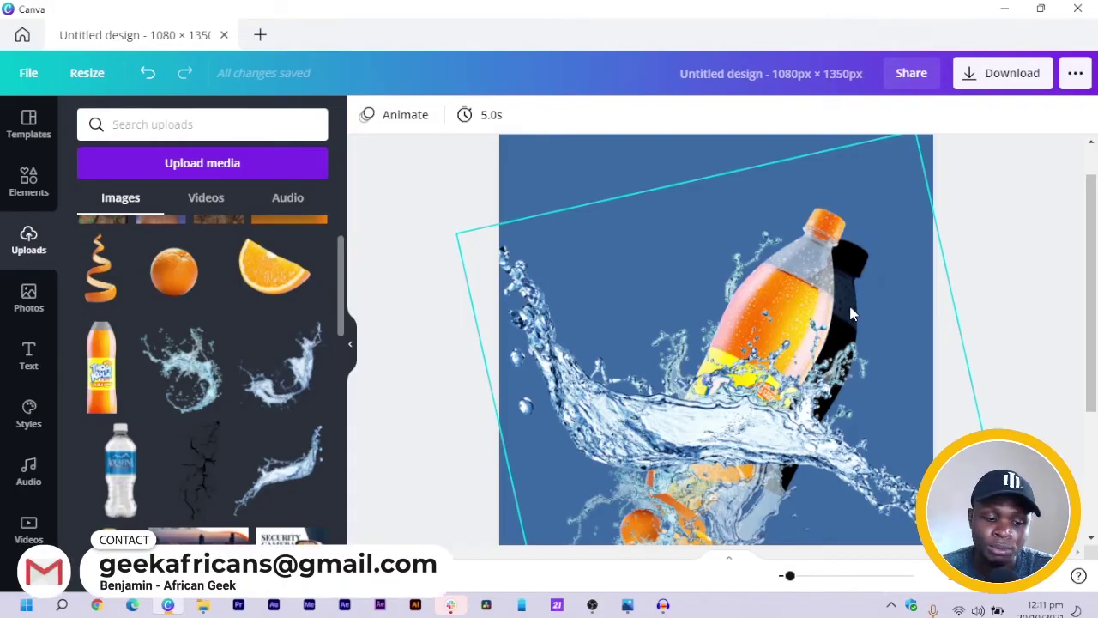
Step: Crop the lower end of the black bottle copy so the shadow stops behind the large water splash
click(841, 313)
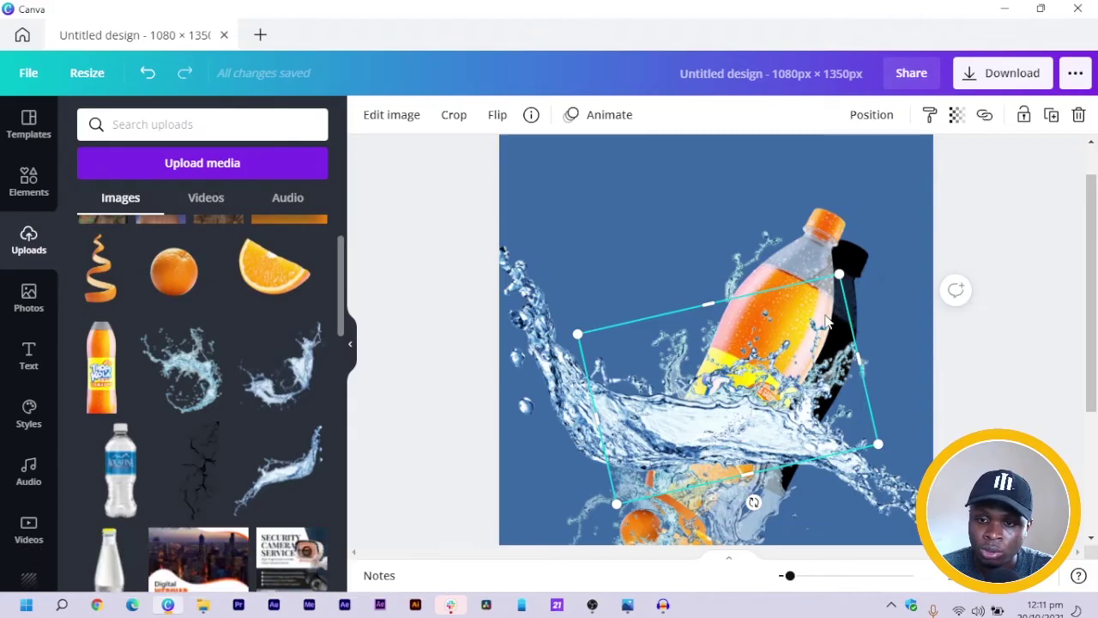
click(824, 319)
key(ctrl+z)
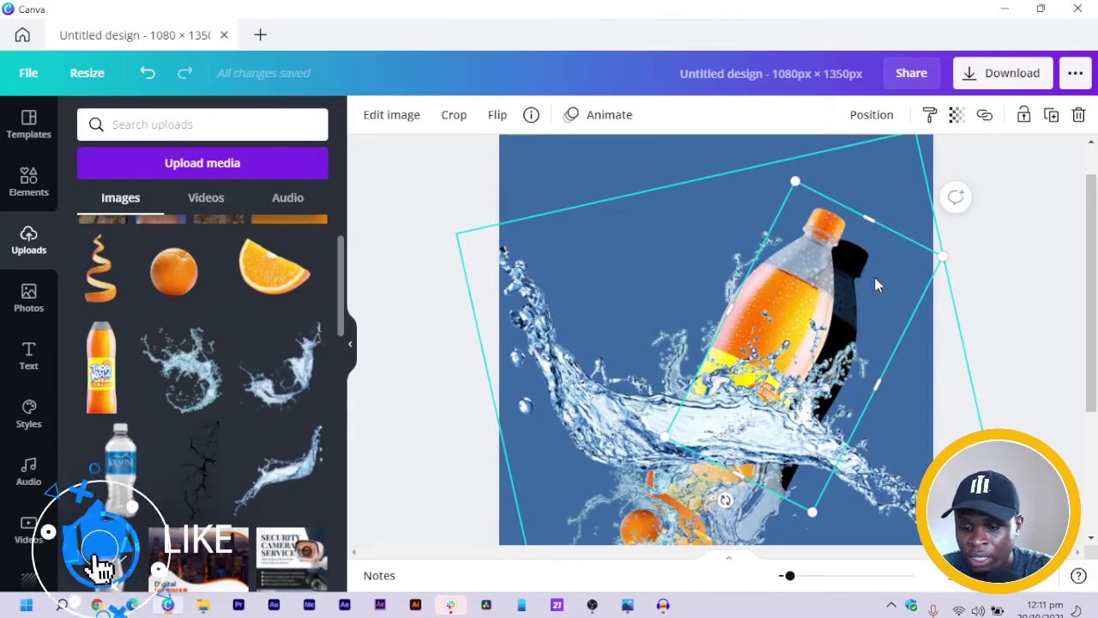
key(ctrl+z)
key(ctrl+z)
key(ctrl+z)
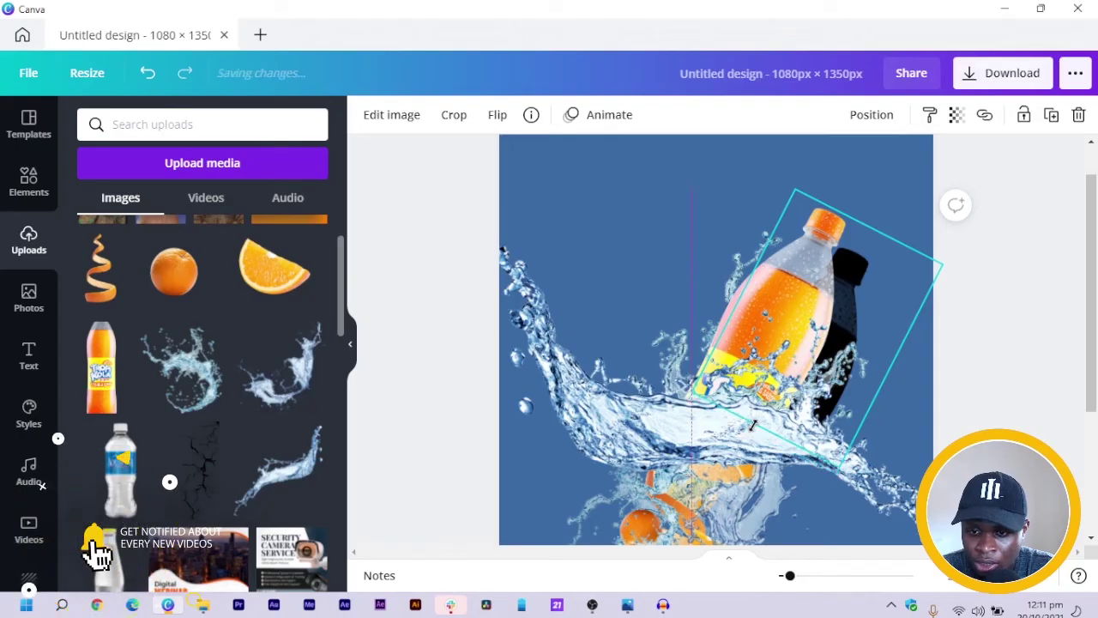
click(752, 433)
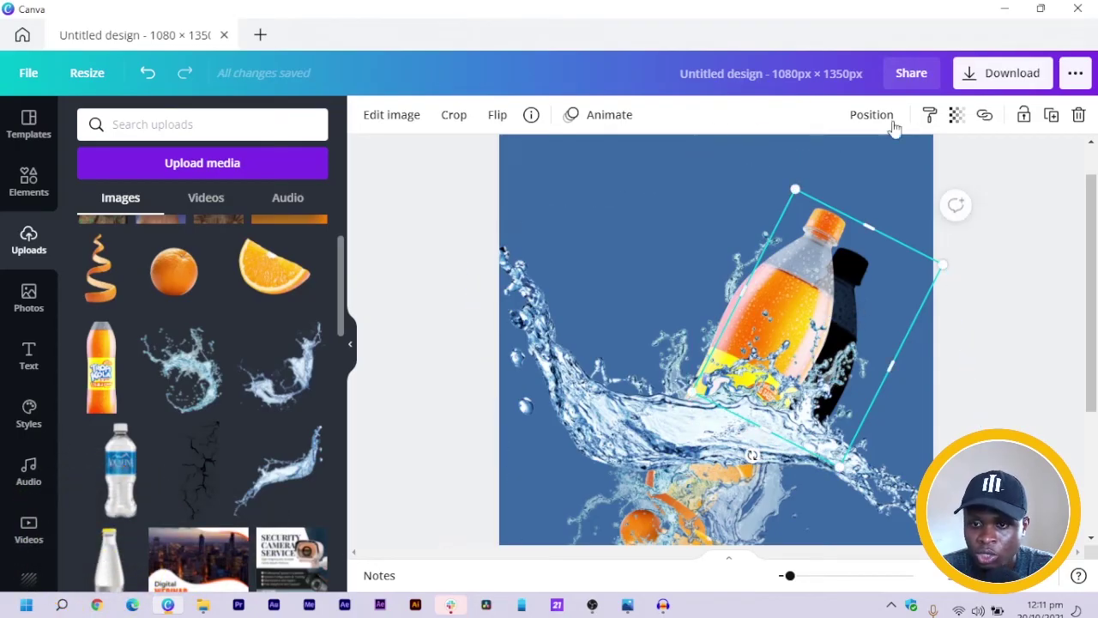
Step: Set the Blur adjustment of the black bottle copy to 35 to soften the shadow
click(394, 116)
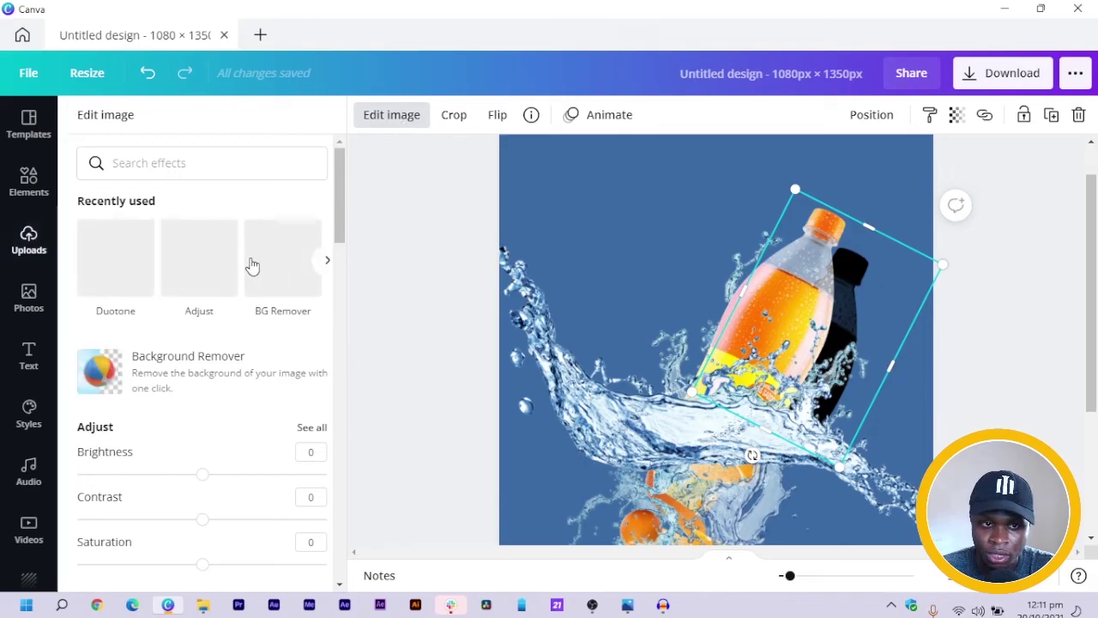
click(186, 266)
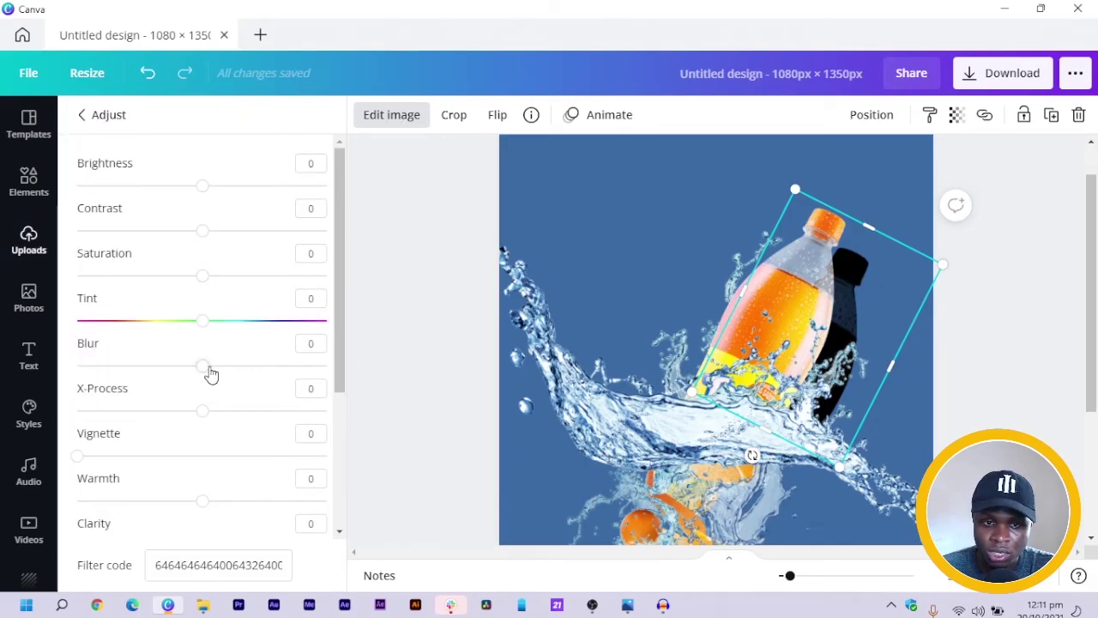
mouse_move(233, 376)
mouse_down()
mouse_move(243, 371)
mouse_move(228, 367)
mouse_move(250, 371)
mouse_up()
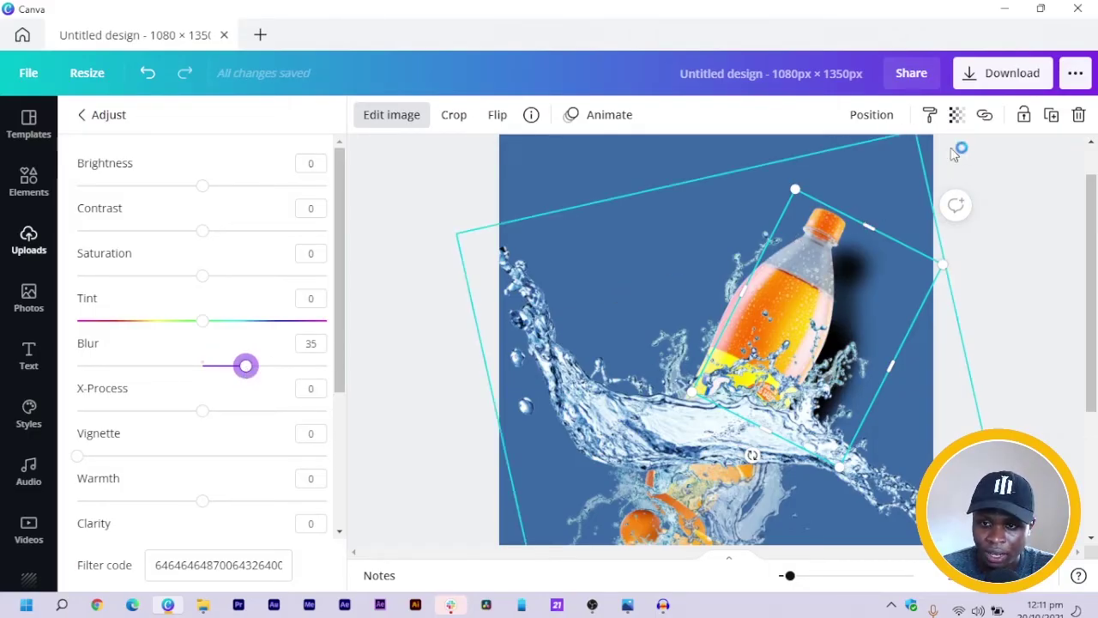
Step: Lower the transparency value of the blurred bottle shadow to 41 and deselect it
click(958, 118)
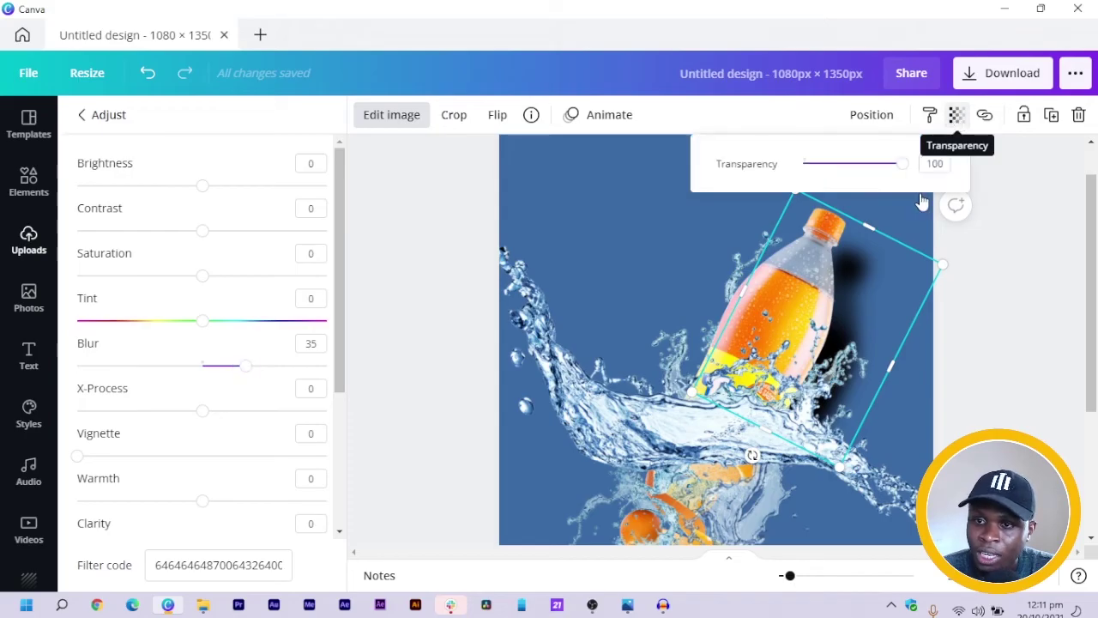
click(860, 165)
drag(859, 165, 846, 166)
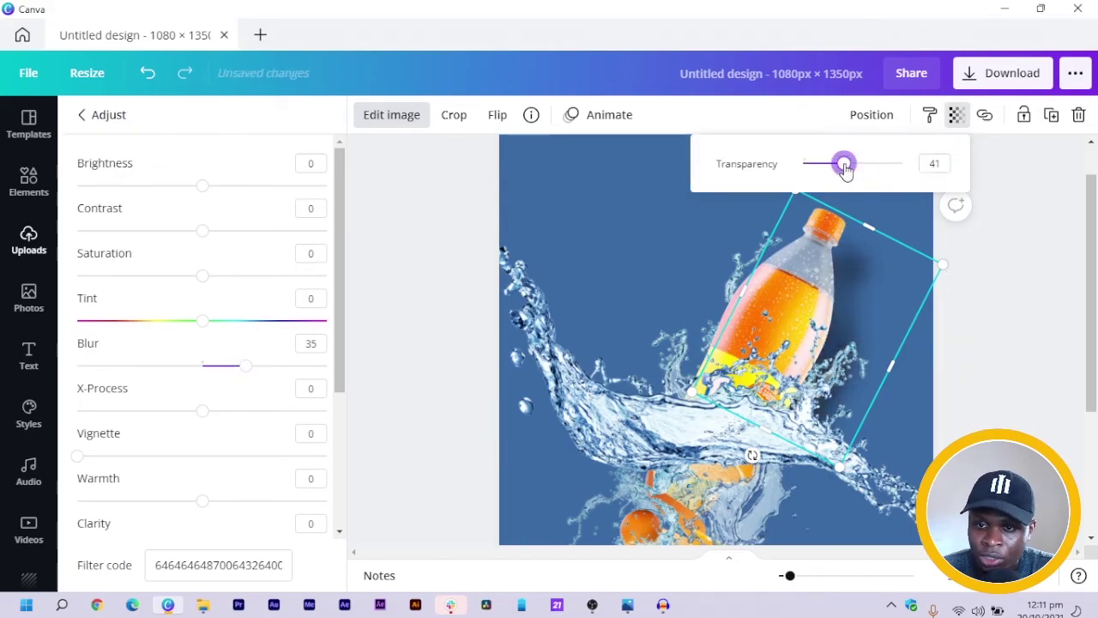
click(1012, 305)
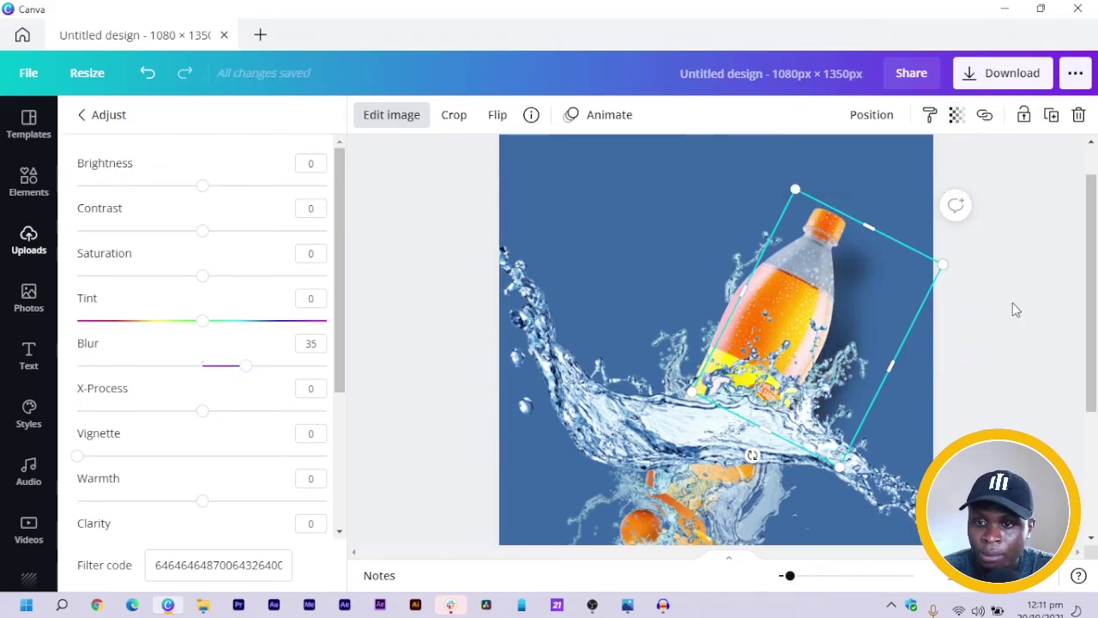
click(1015, 309)
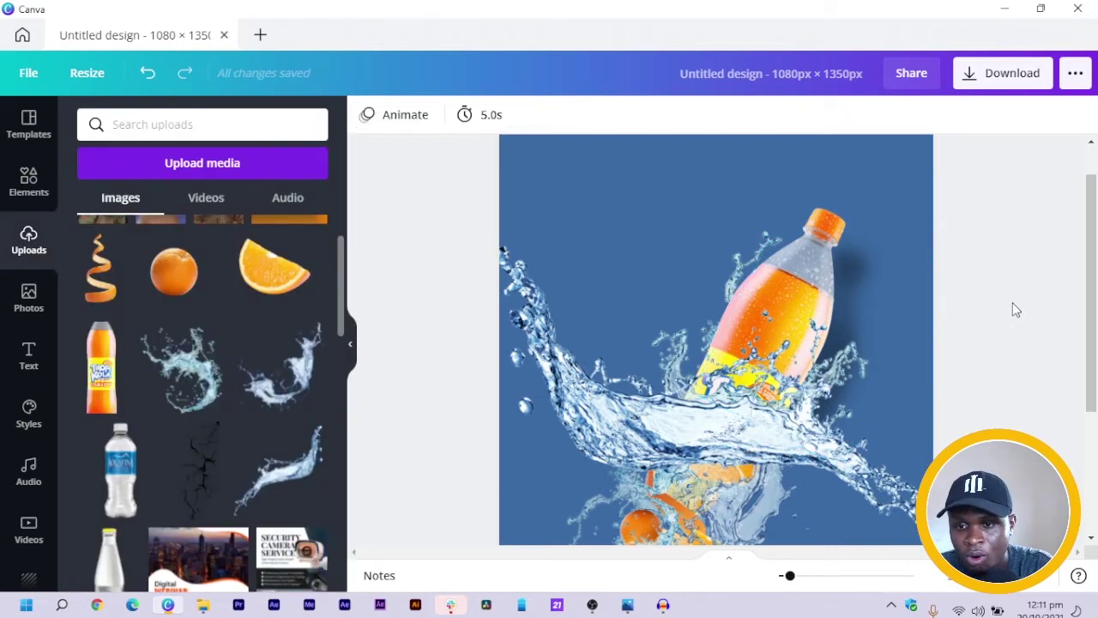
Step: Add another copy of the curled water splash image and place it beside the bottle, above the large splash on its left
click(687, 339)
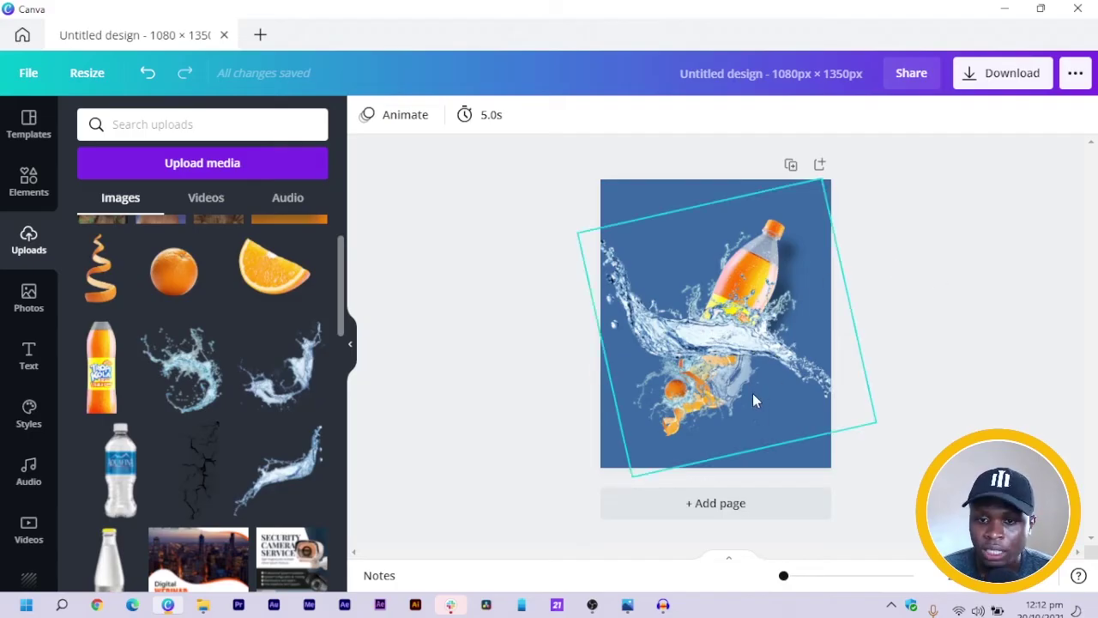
click(719, 392)
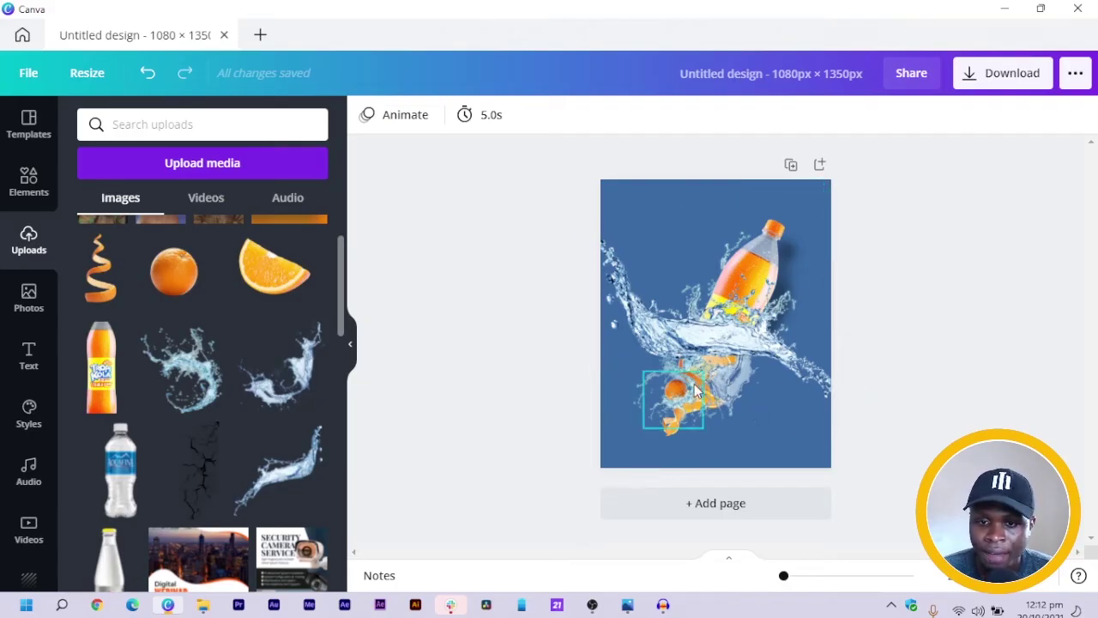
click(178, 382)
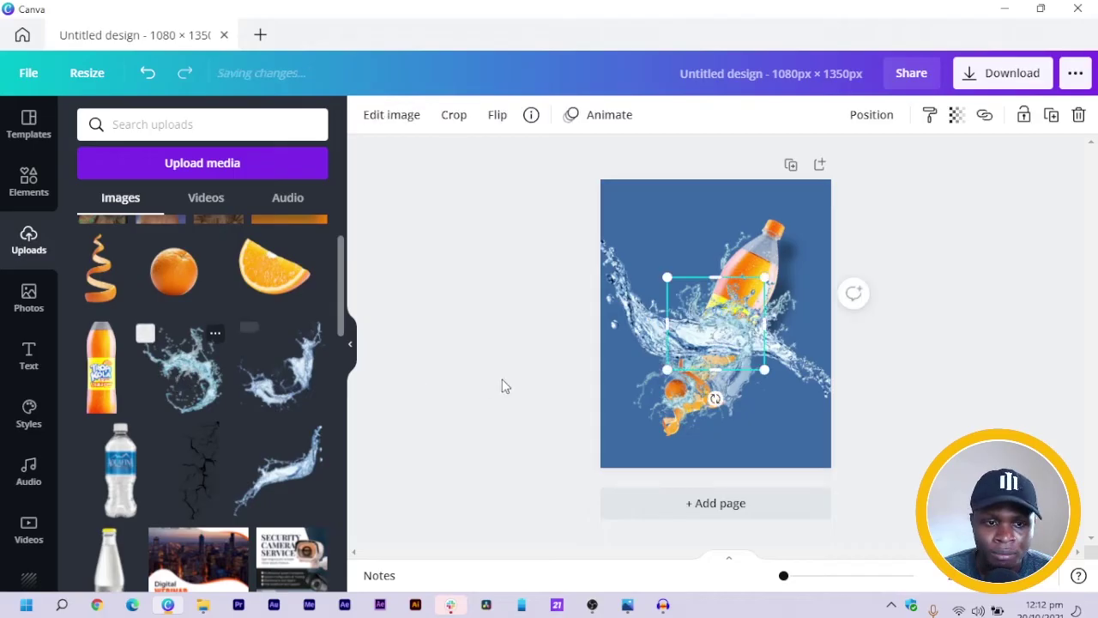
drag(711, 313, 710, 314)
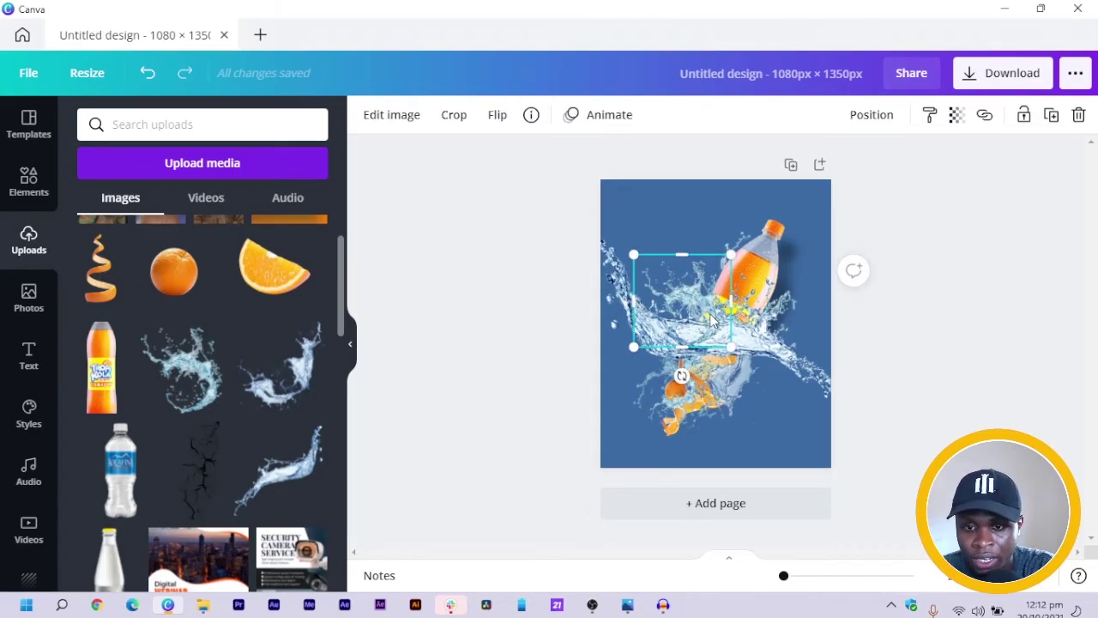
click(948, 290)
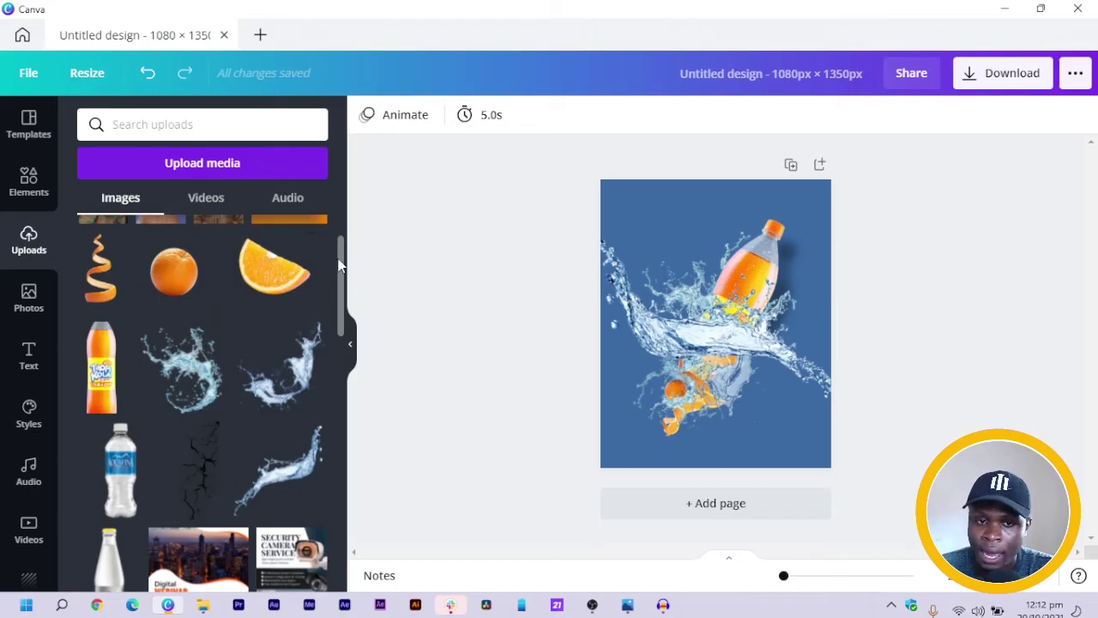
Step: Add the blurred black ellipse from the uploaded images and rotate it to follow the bottle's tilt
drag(340, 267, 343, 470)
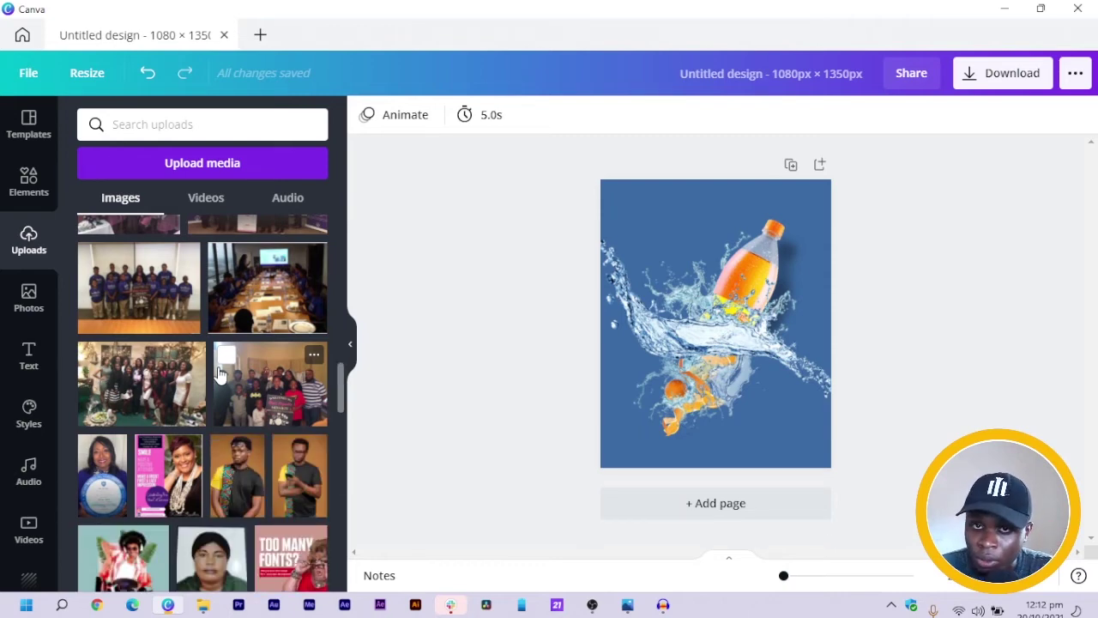
scroll(219, 371, down, 10)
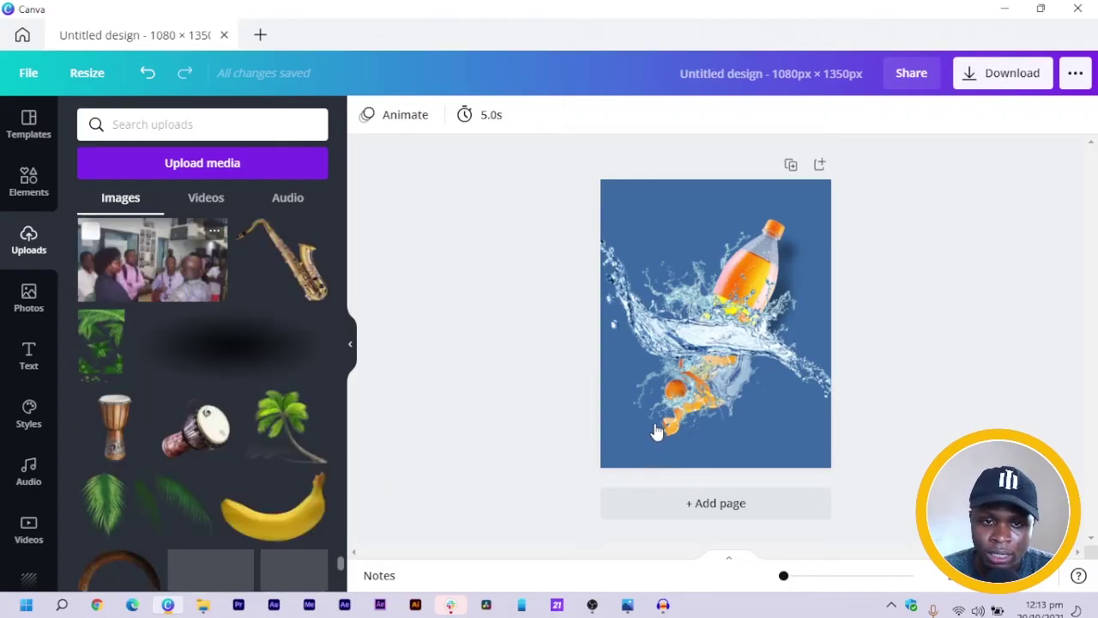
click(654, 343)
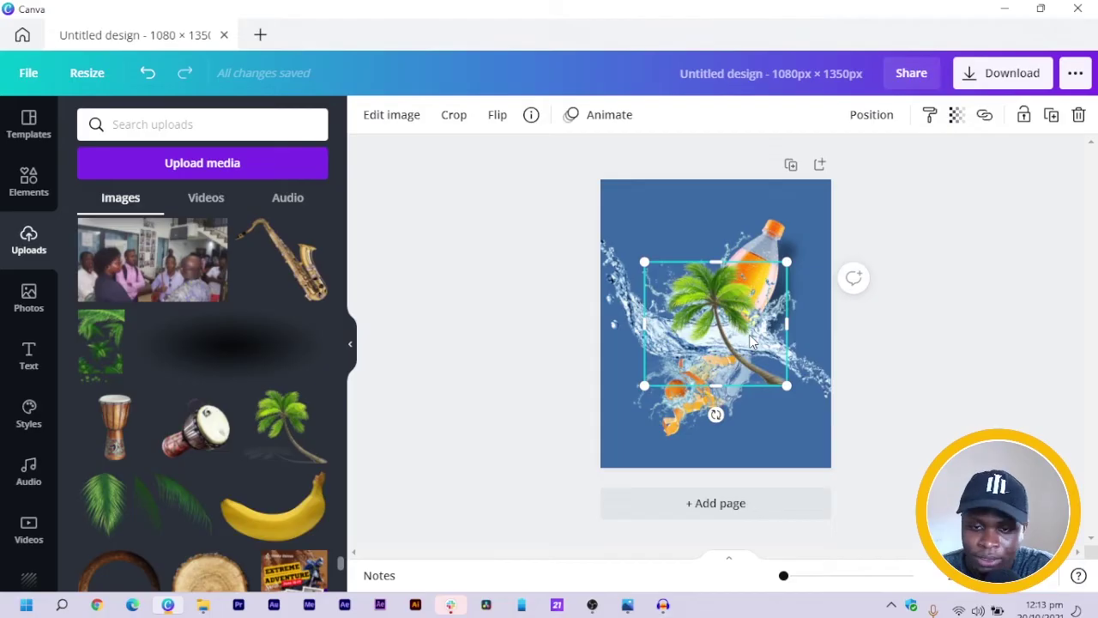
key(ctrl+z)
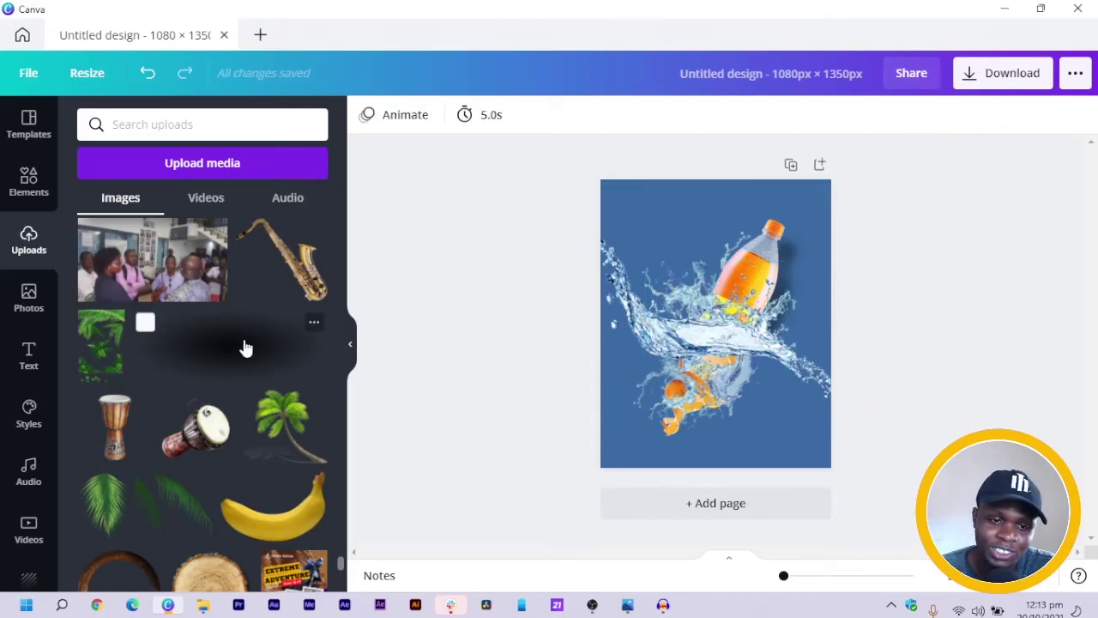
click(245, 347)
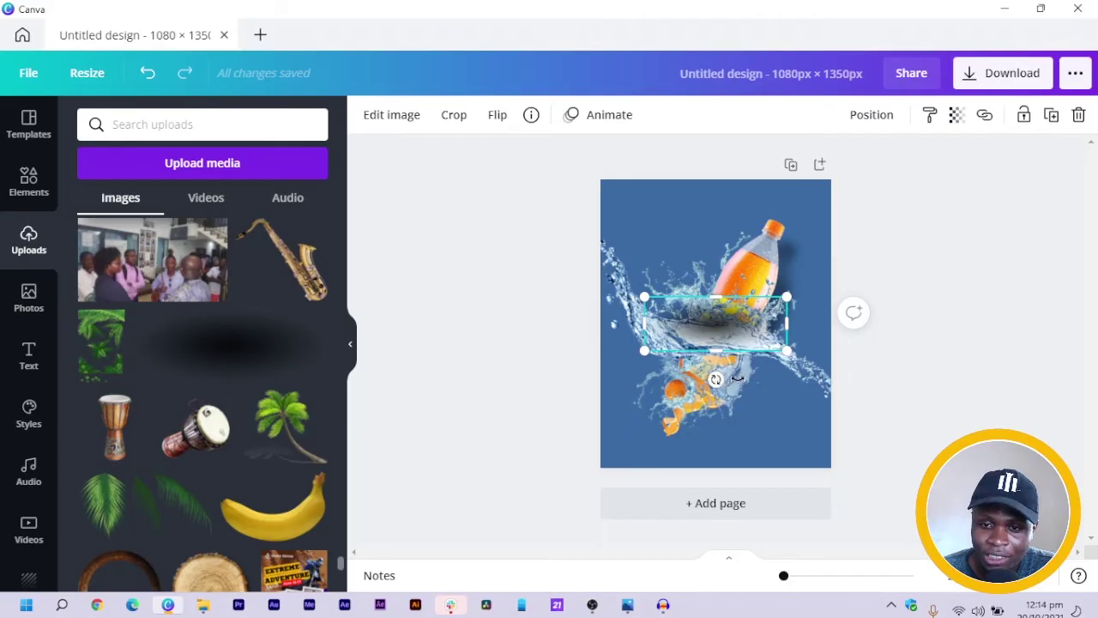
drag(751, 377, 769, 347)
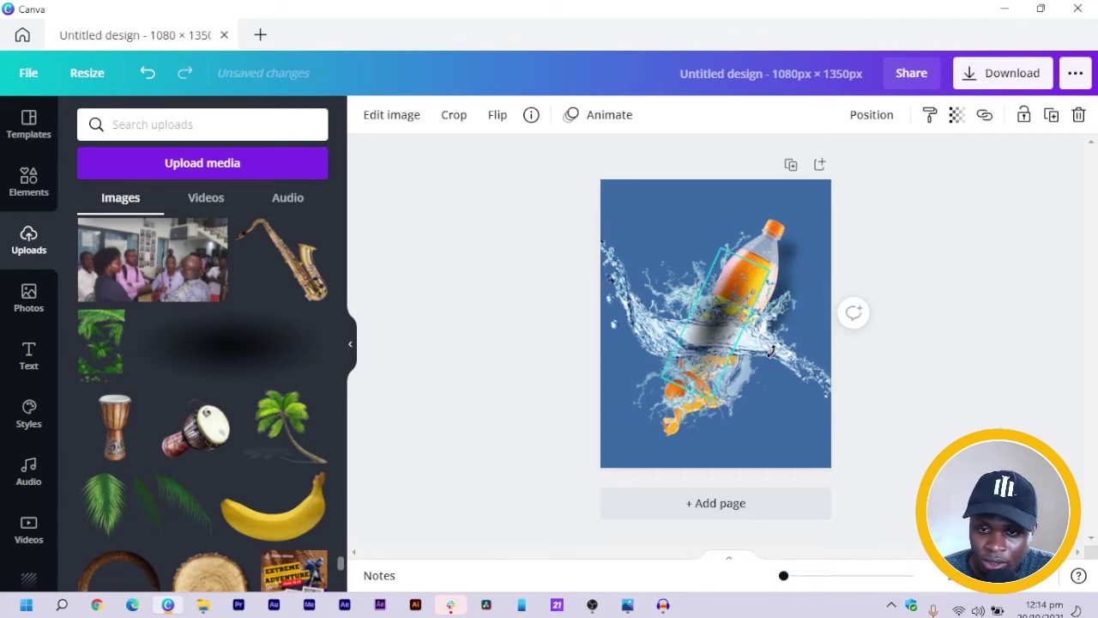
drag(770, 350, 768, 352)
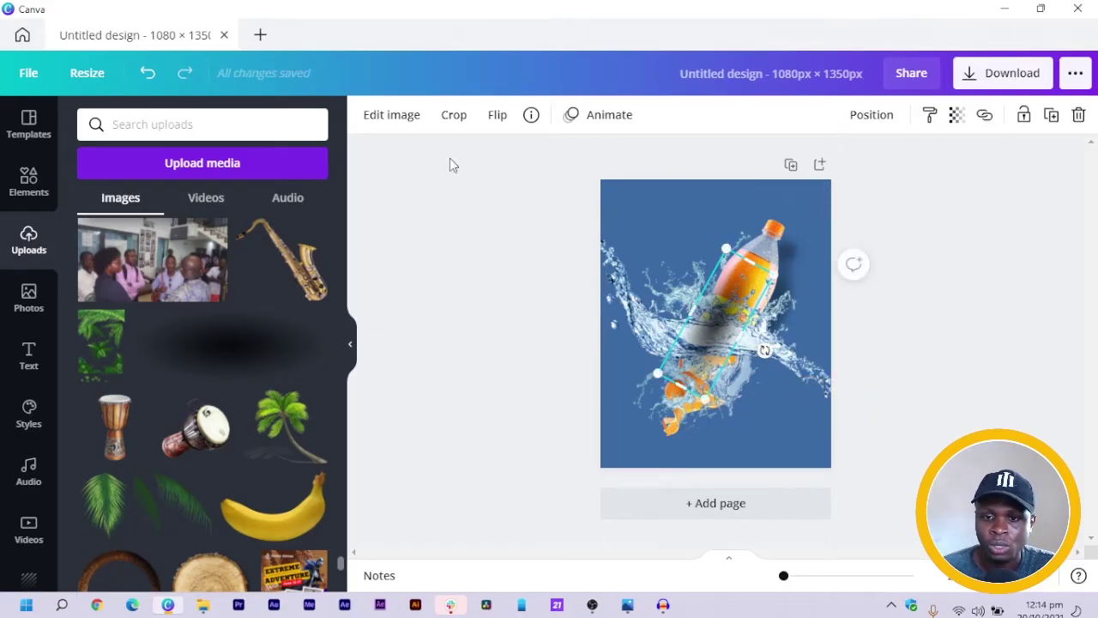
Step: Apply the Cherry Duotone effect to the blurred ellipse and open its colour settings
click(389, 116)
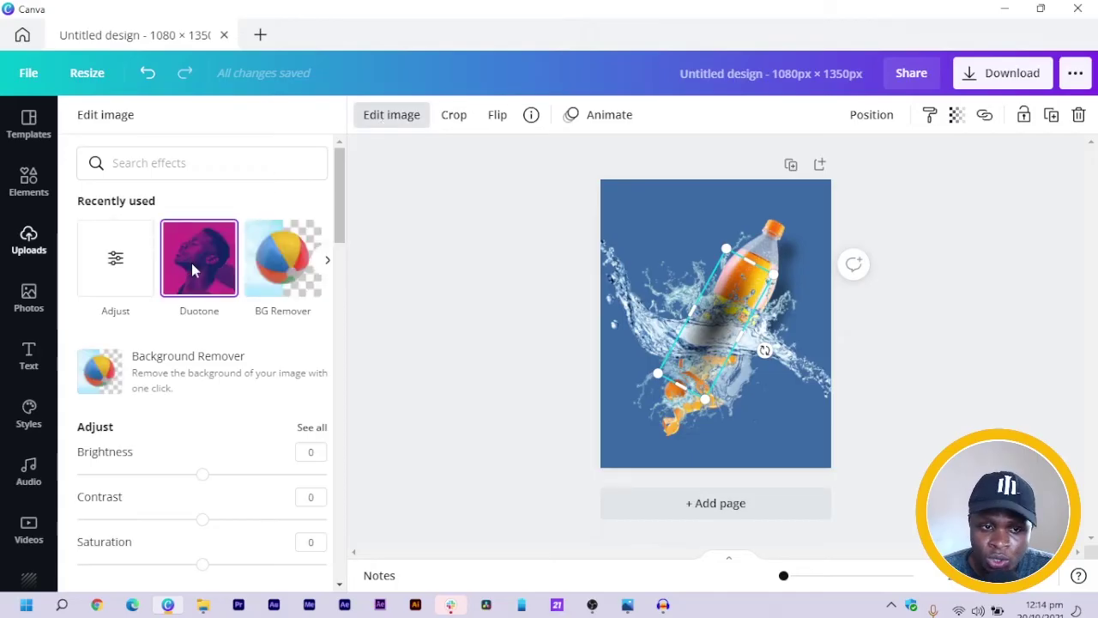
click(191, 263)
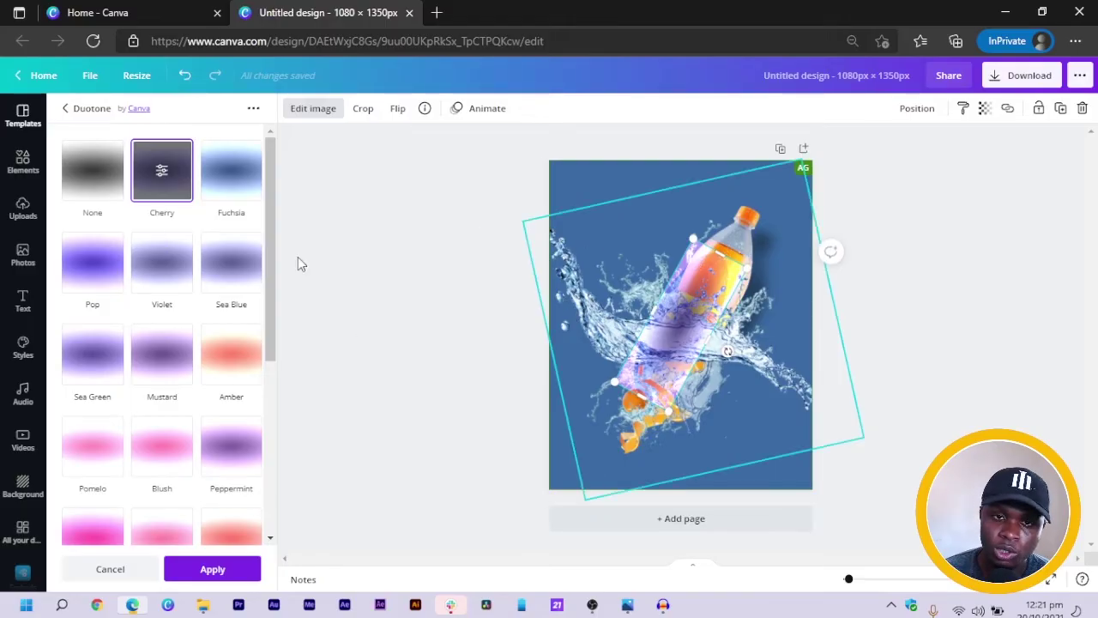
click(167, 172)
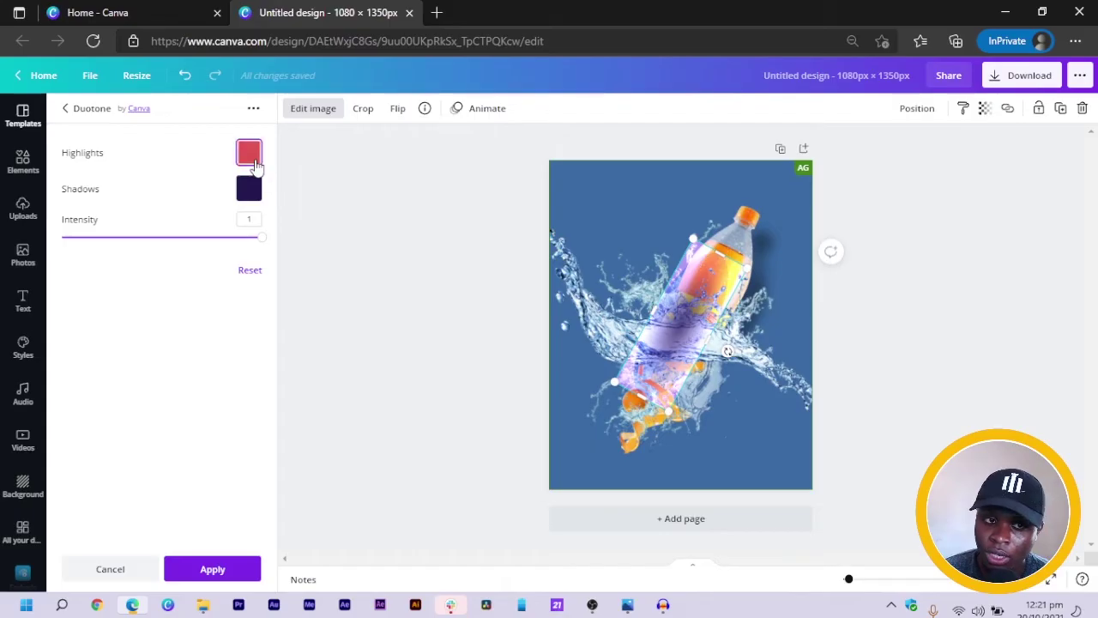
Step: Set the Duotone highlights and shadows to white and apply the effect to the blurred ellipse
click(247, 190)
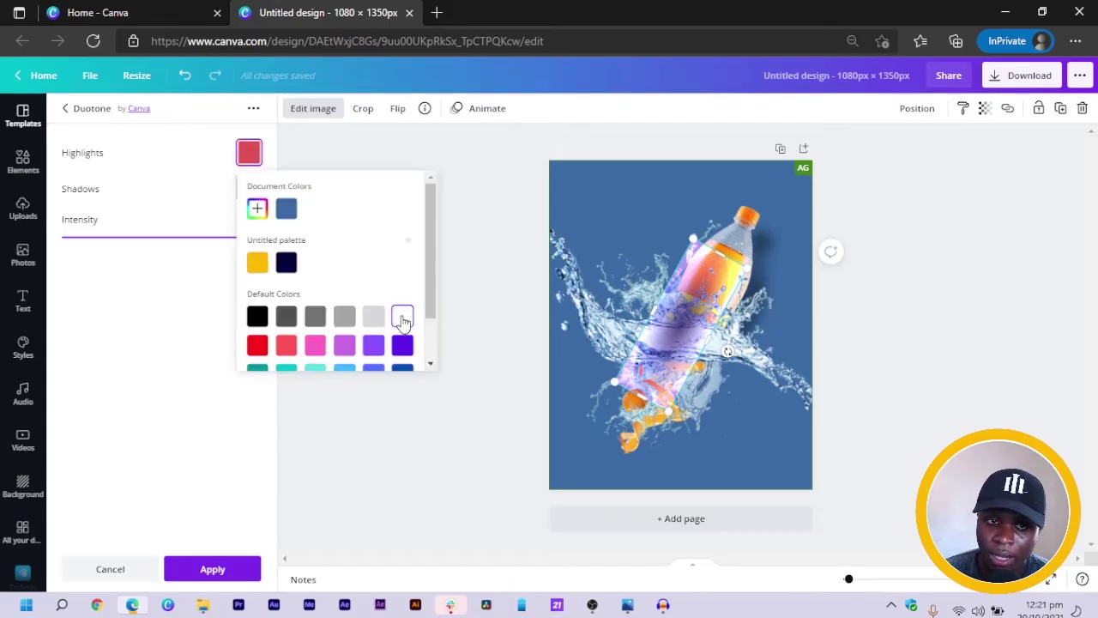
click(401, 321)
click(176, 293)
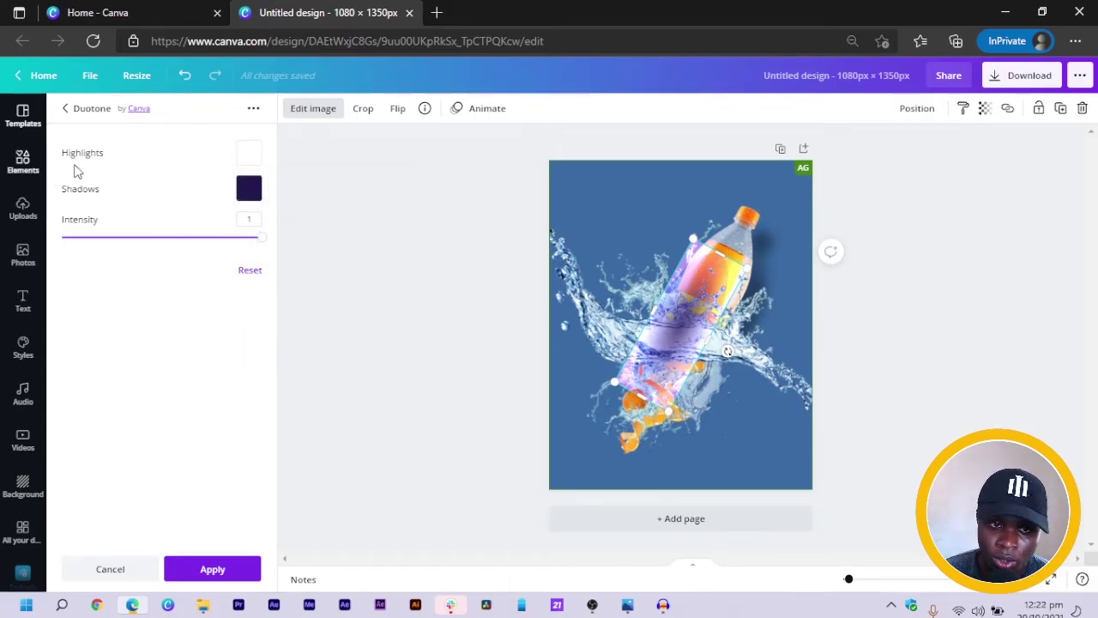
click(248, 196)
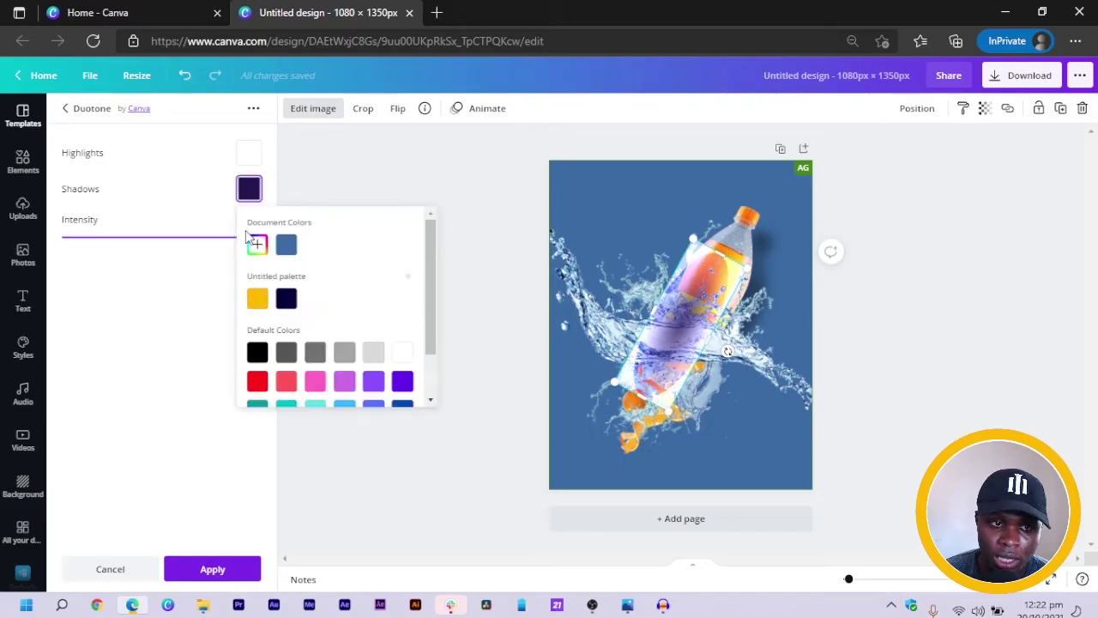
click(403, 355)
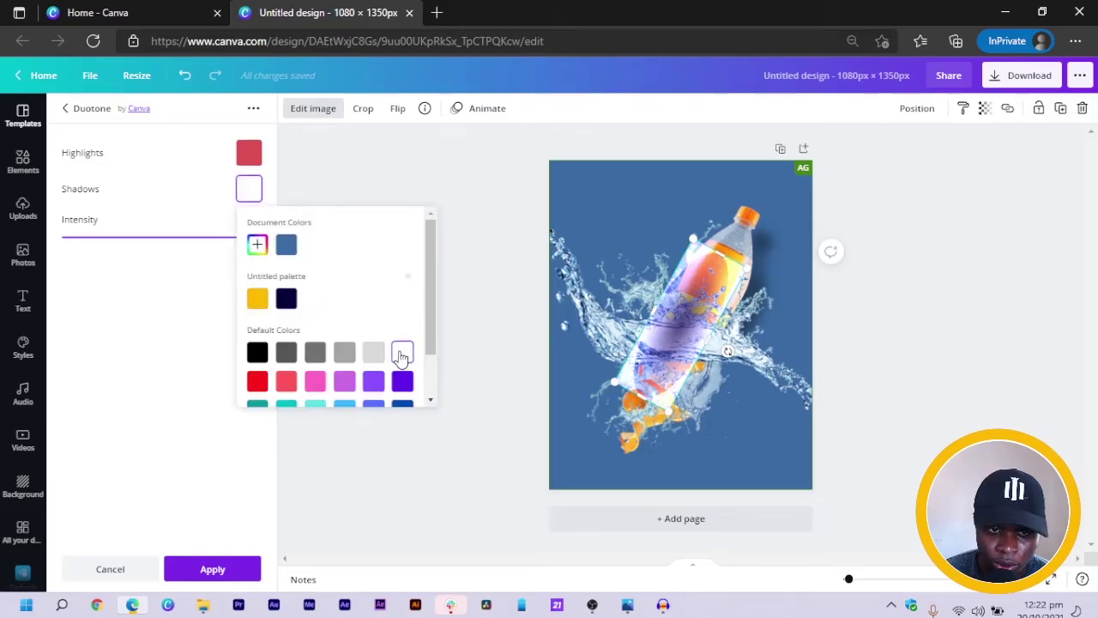
click(202, 332)
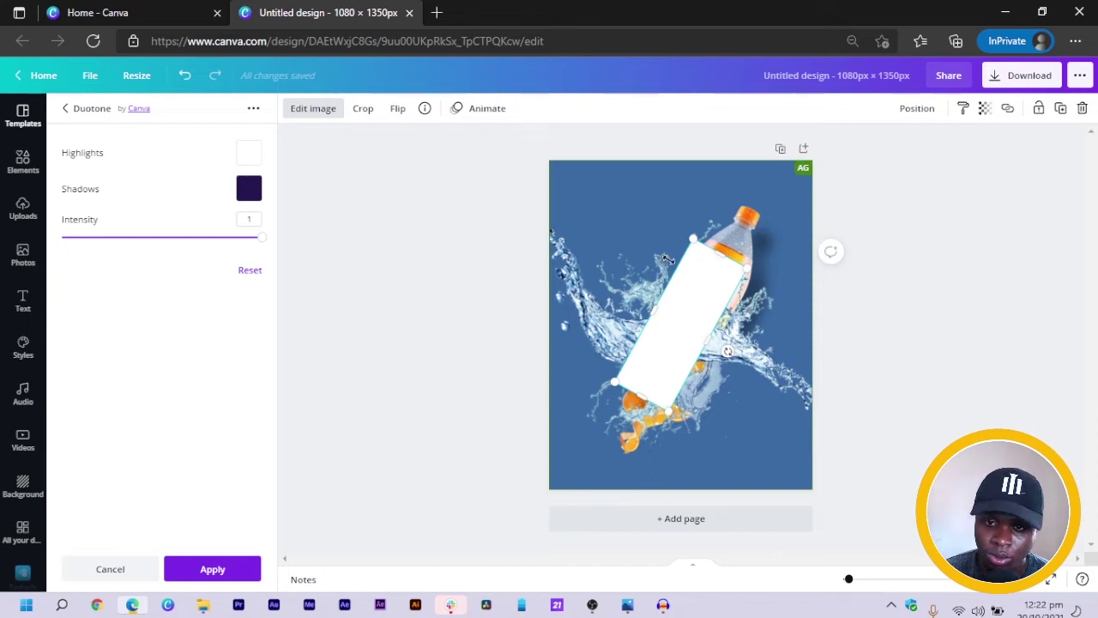
click(248, 188)
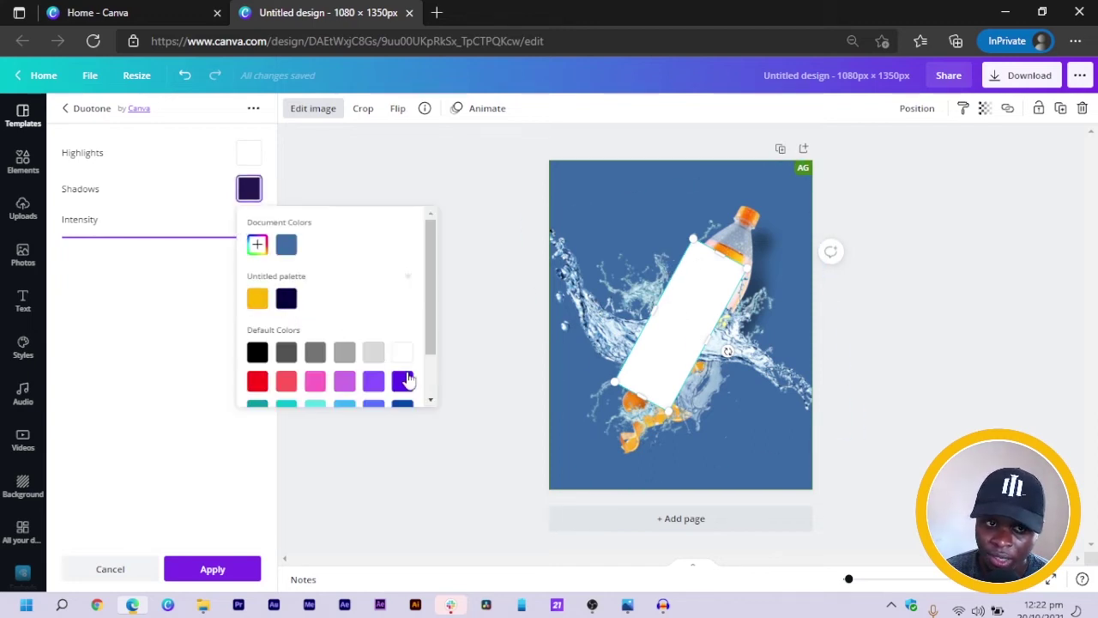
click(403, 355)
click(247, 568)
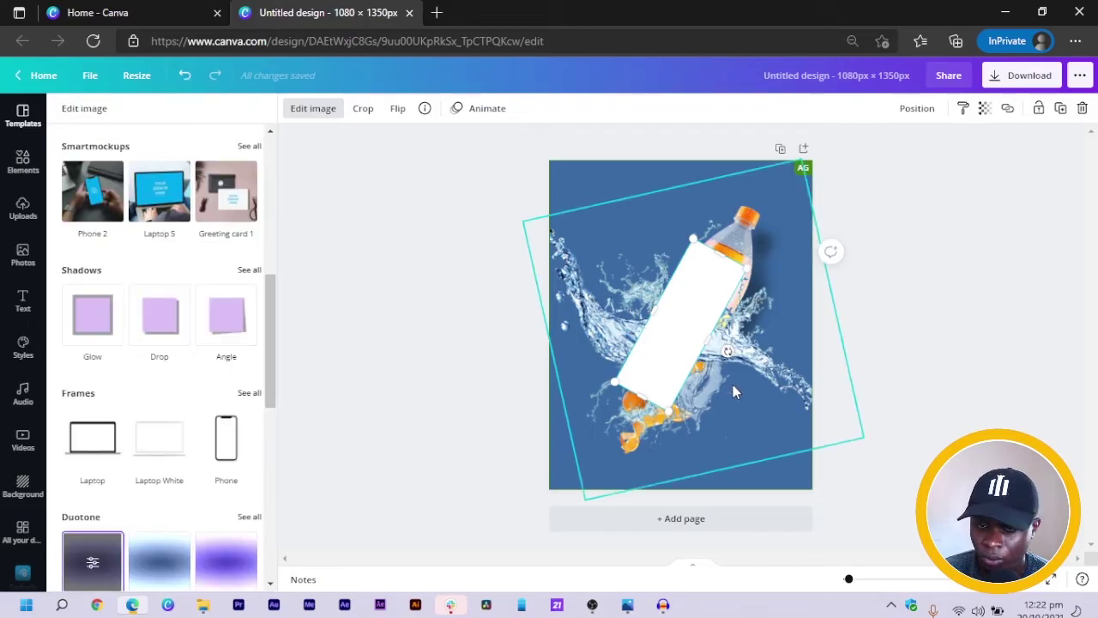
Step: Enlarge the white blurred ellipse to about 2,237 x 844 so it glows behind and around the bottle
click(695, 403)
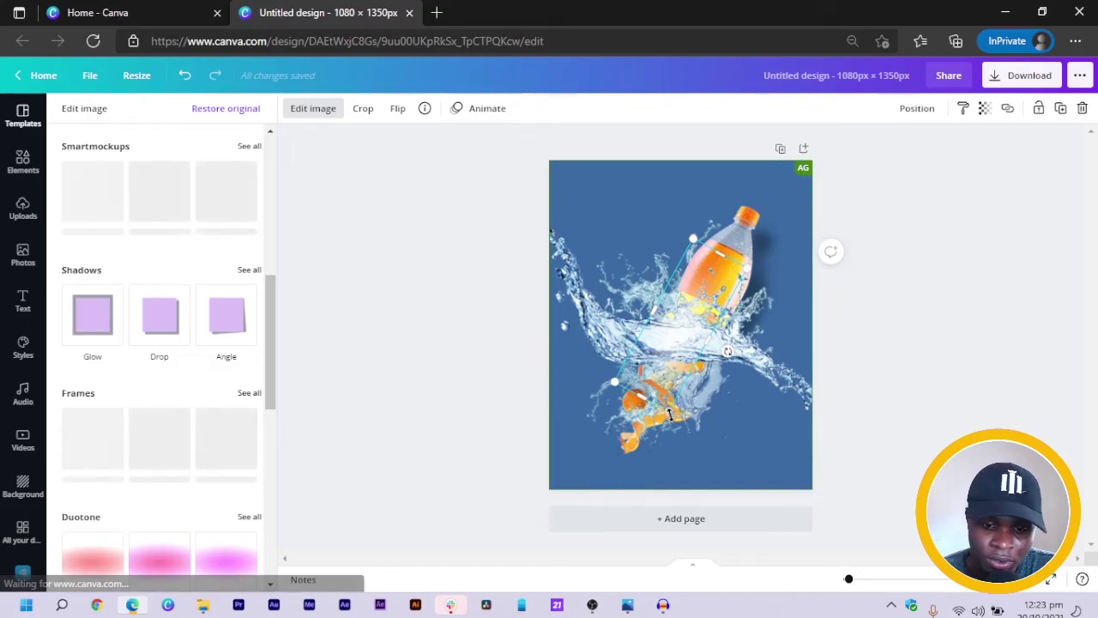
drag(669, 417, 592, 608)
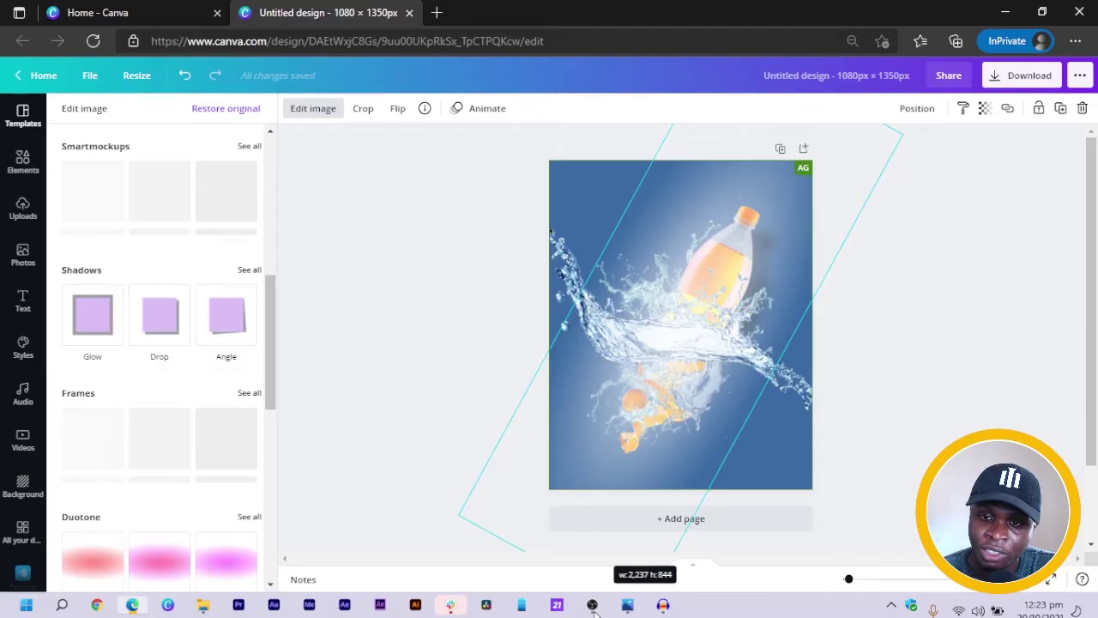
Step: Send the white glow behind all other elements and set its transparency to 43
right_click(677, 382)
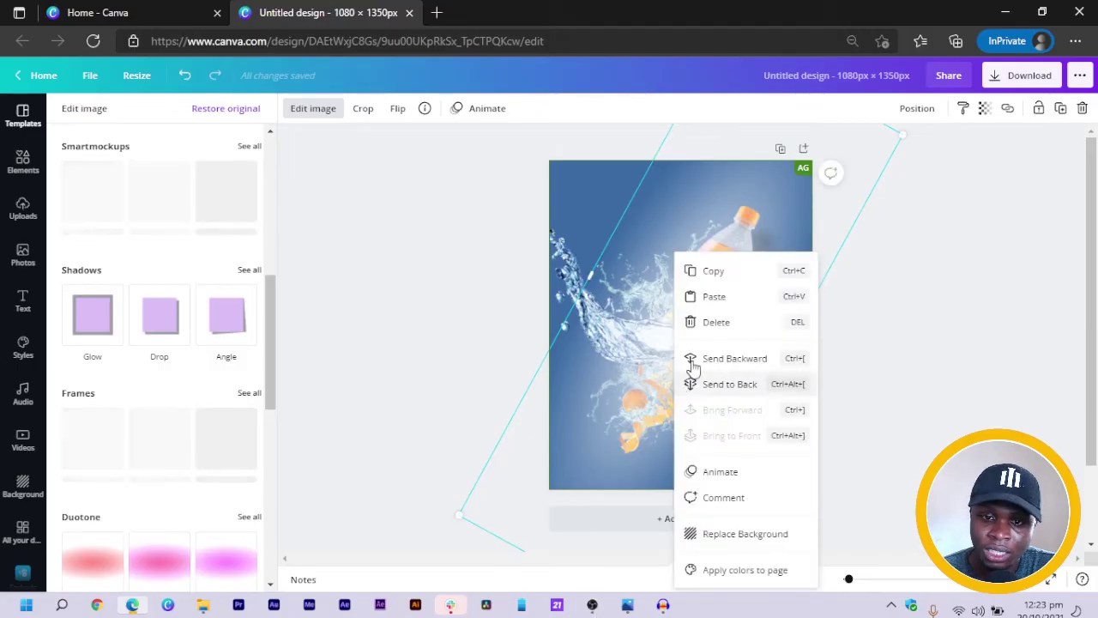
click(730, 386)
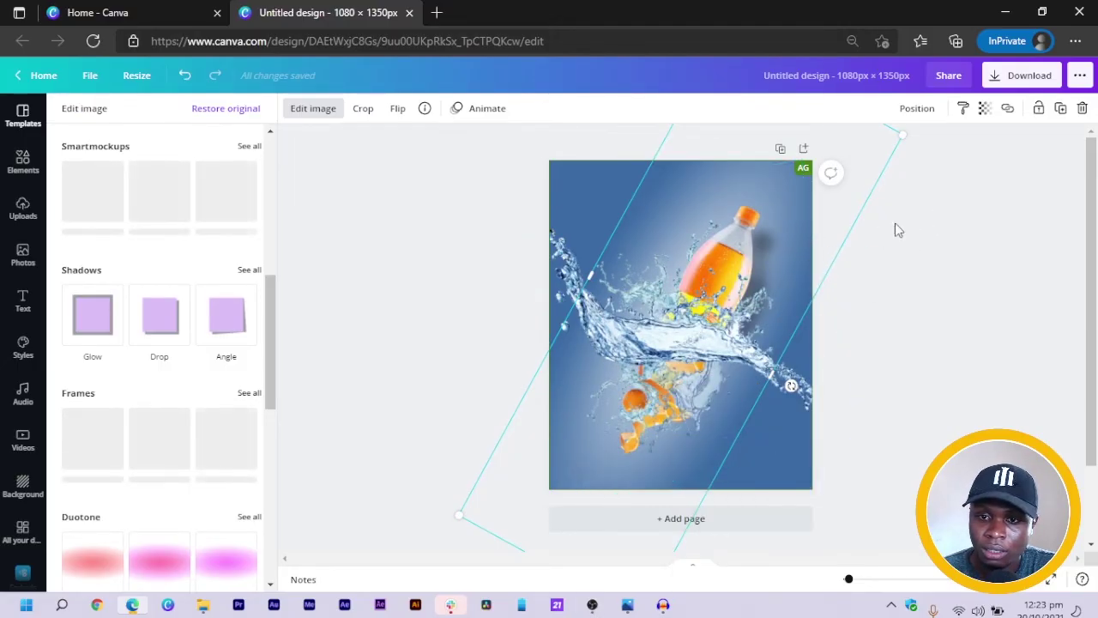
click(984, 108)
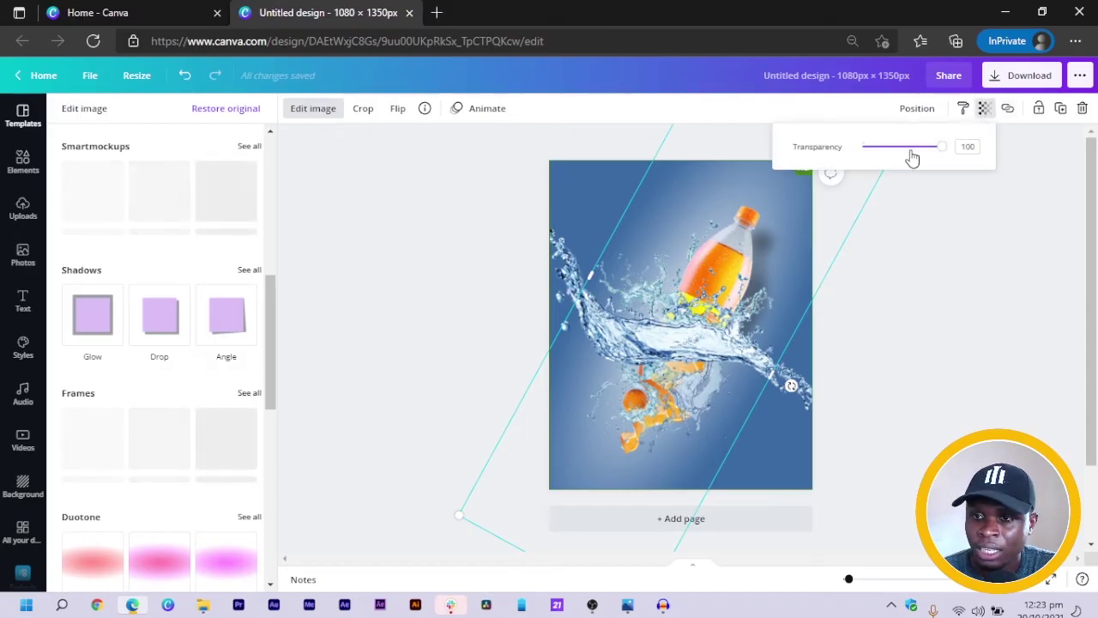
drag(923, 147, 898, 149)
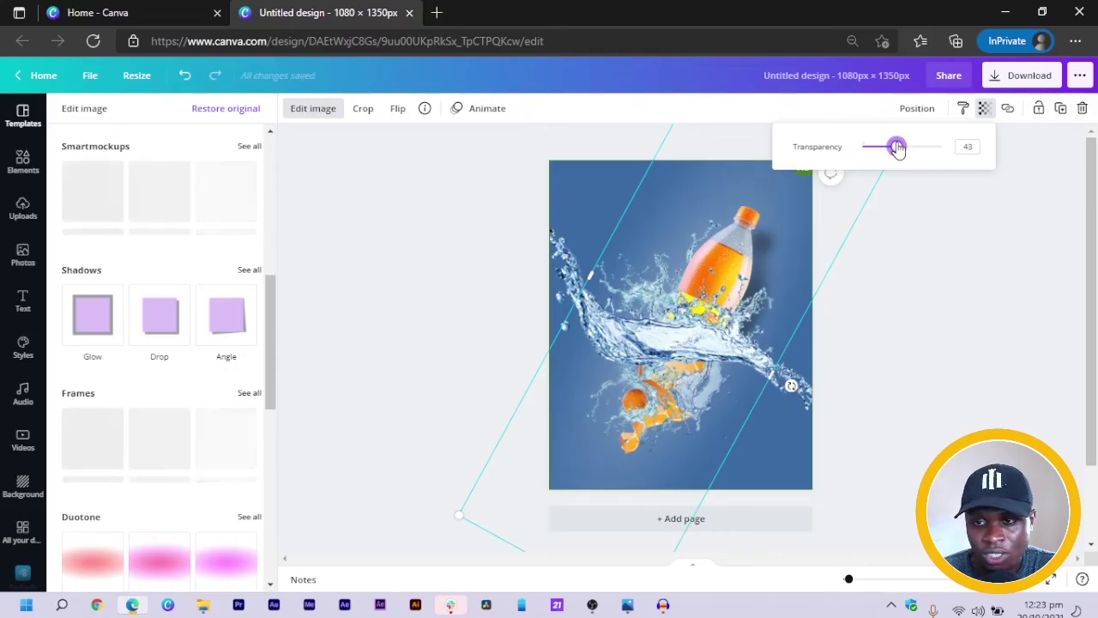
click(767, 270)
Step: Duplicate the white glow, offsetting the copy slightly down and to the right, and send the copy to the back
click(695, 167)
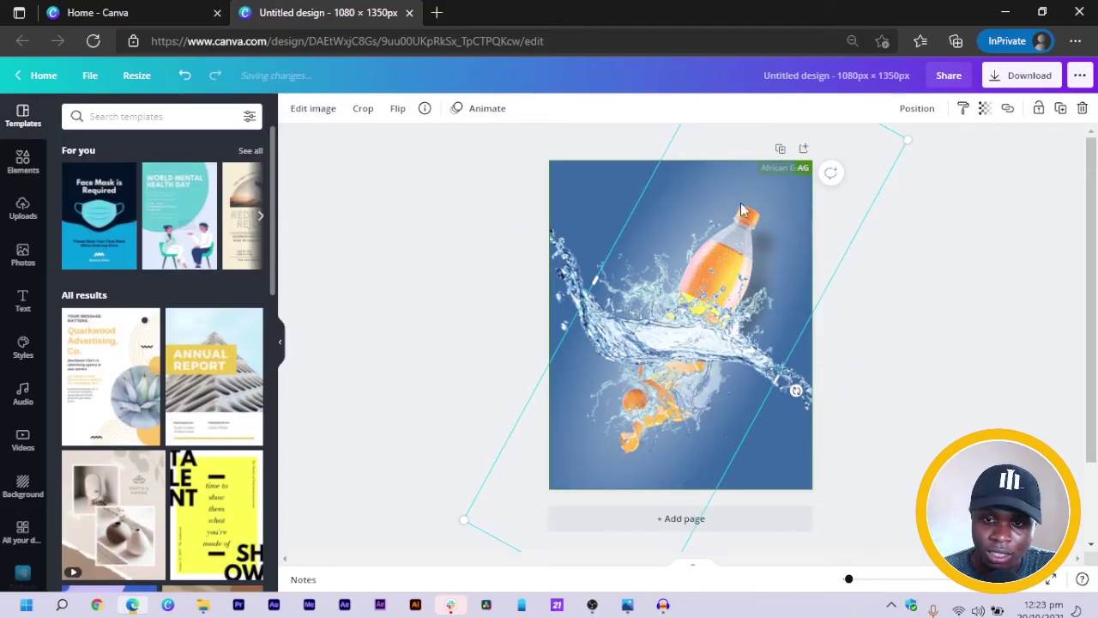
drag(747, 212, 752, 210)
right_click(743, 230)
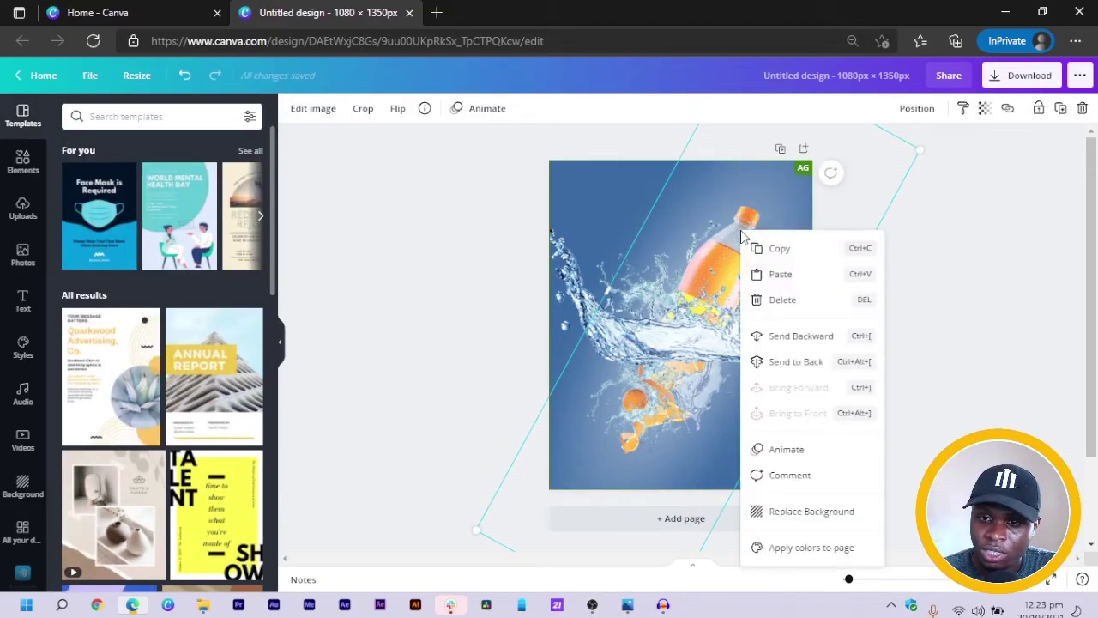
click(796, 361)
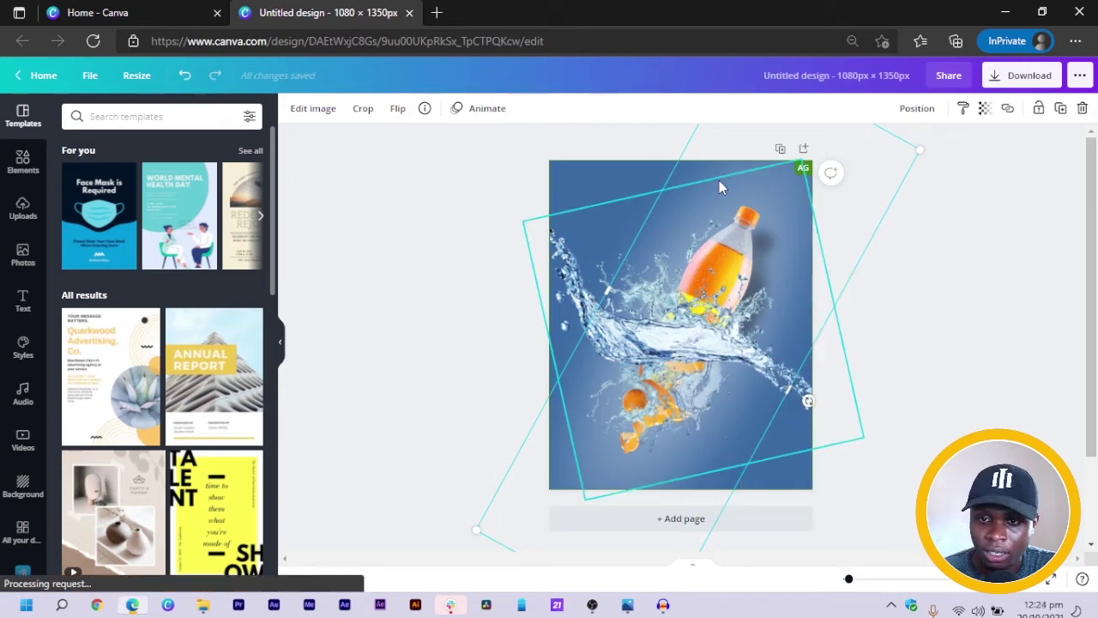
Step: Add another copy of the white glow, offset up and to the left, and send it to the back
drag(745, 221, 724, 217)
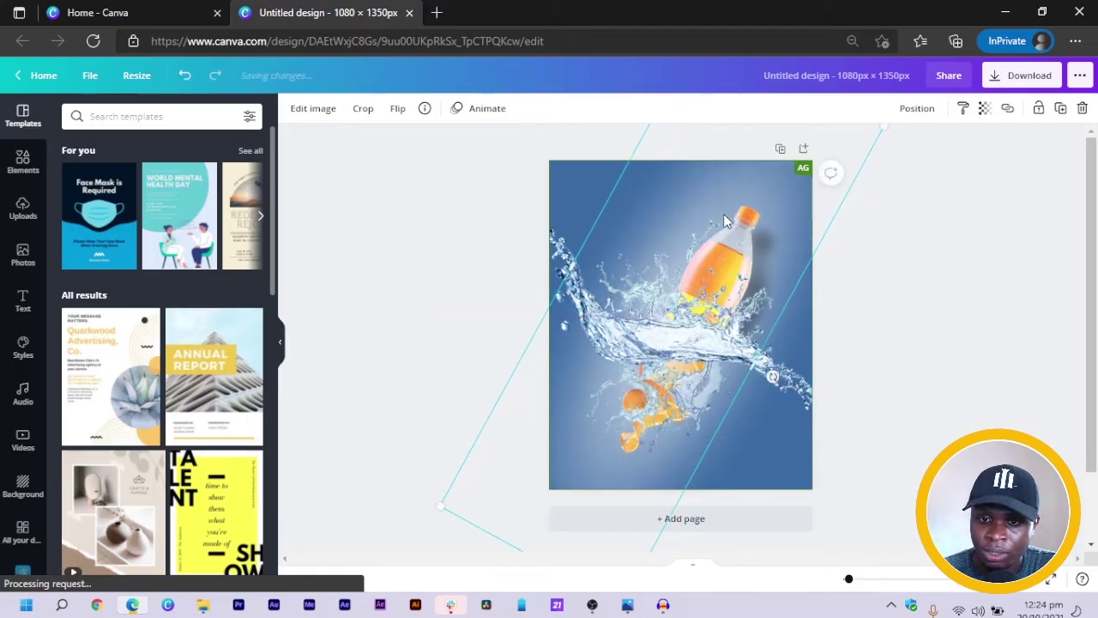
right_click(725, 217)
click(797, 344)
click(938, 304)
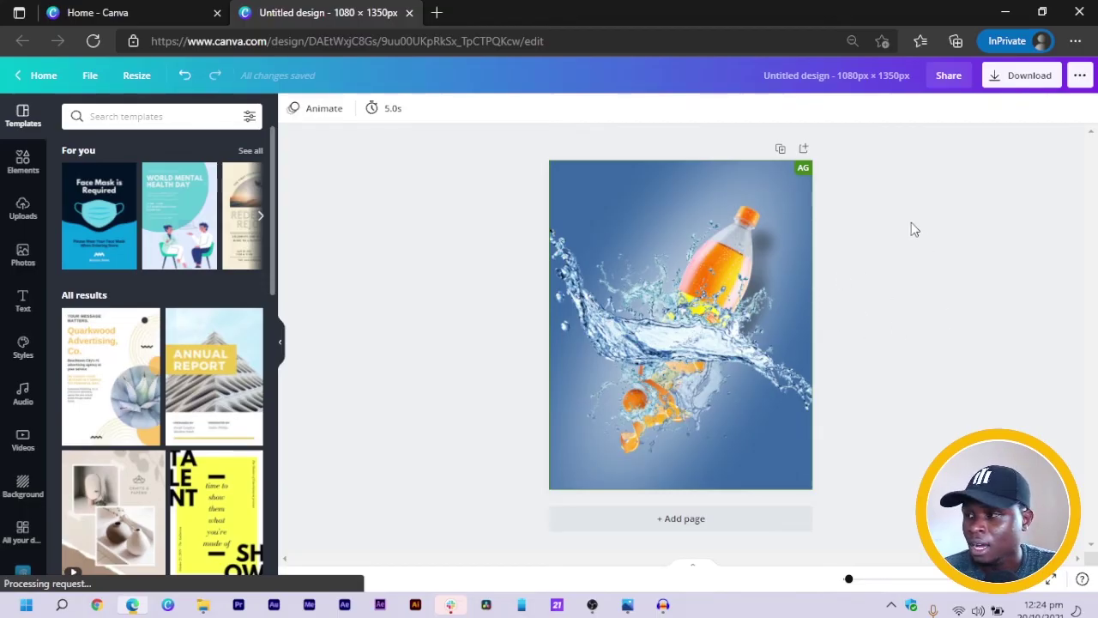
Step: Select the three overlapping white glows together and set their transparency to 14
drag(579, 141, 842, 178)
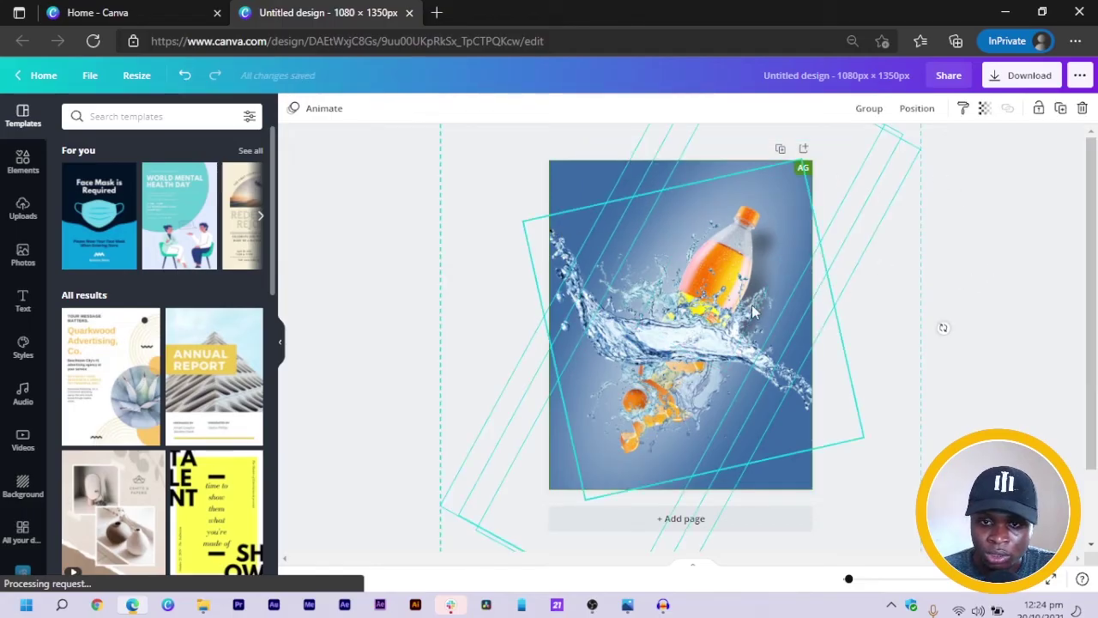
click(984, 108)
drag(942, 147, 874, 149)
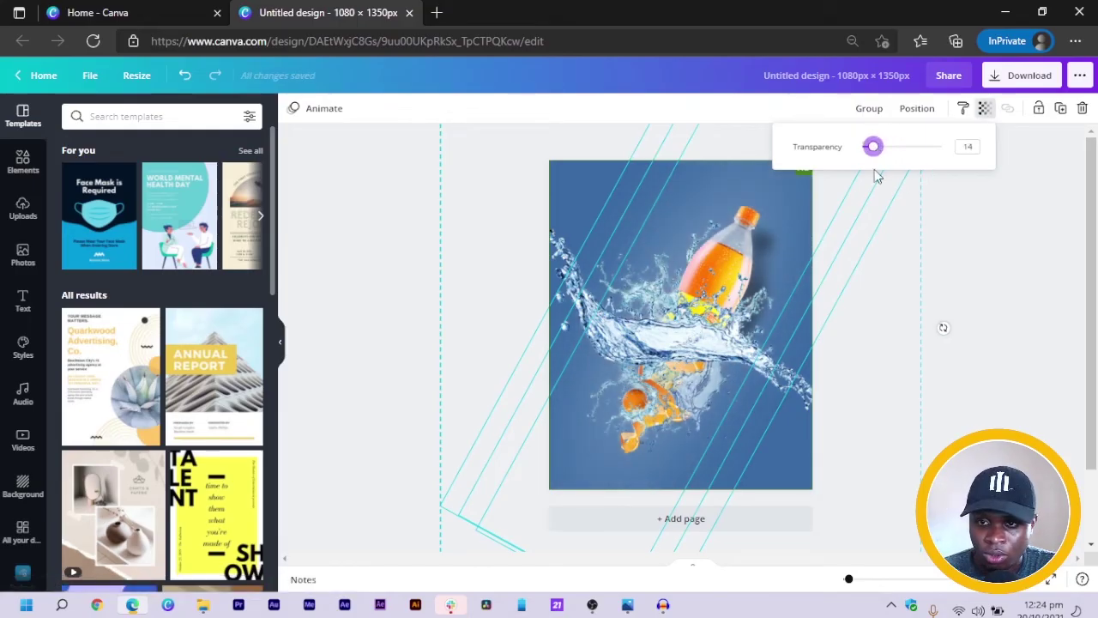
click(969, 249)
click(969, 249)
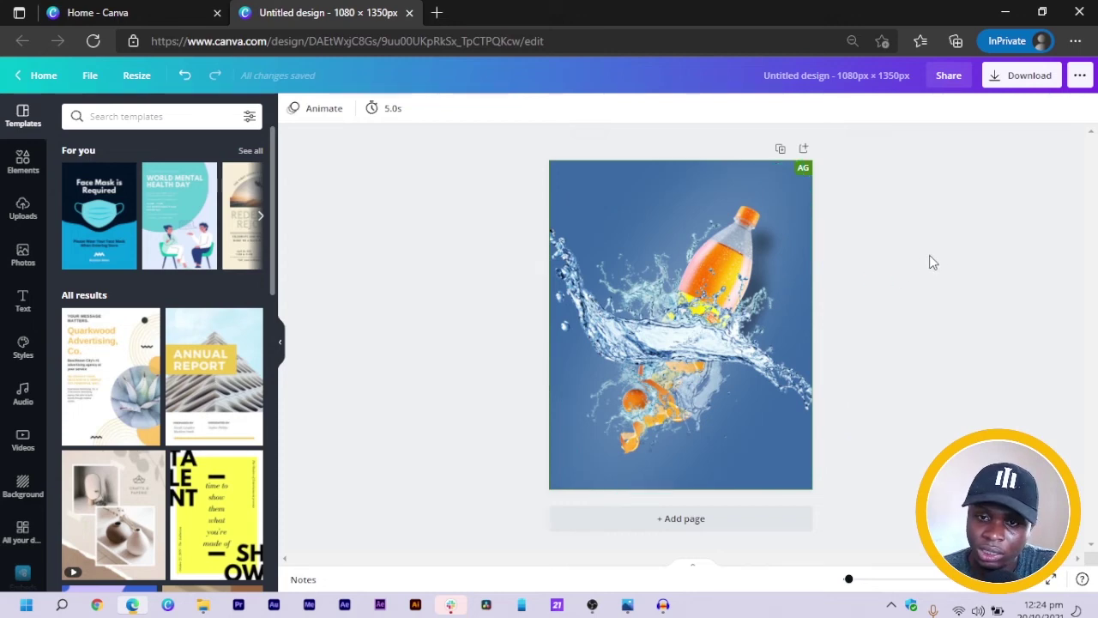
Step: Add a text box reading "100% ORANGE JUICE" and set its line spacing to 1.13
key(t)
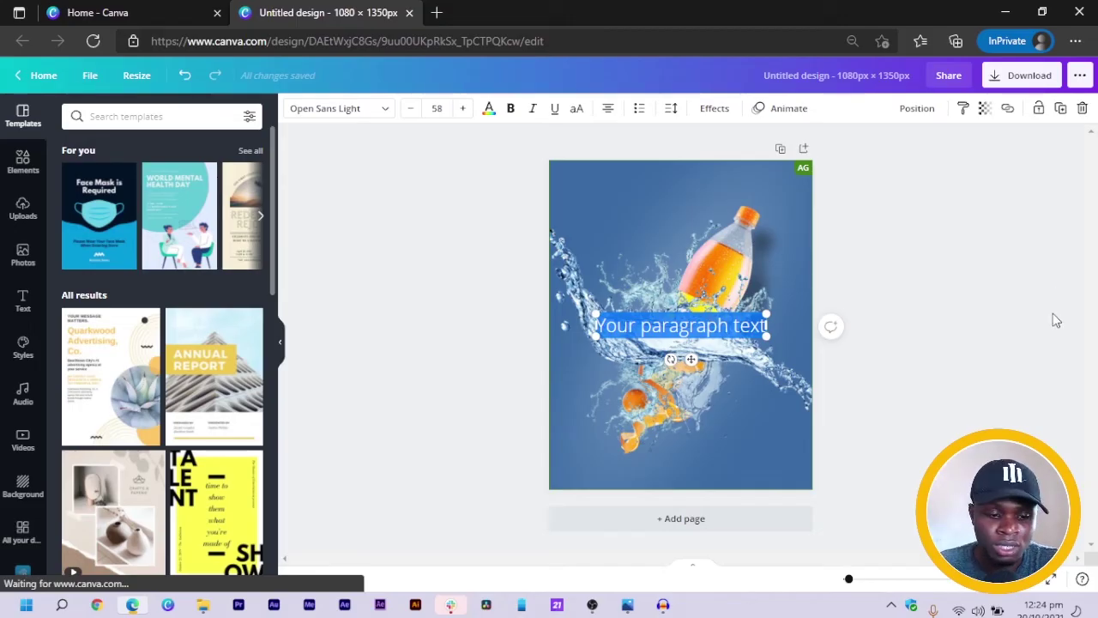
text(100% )
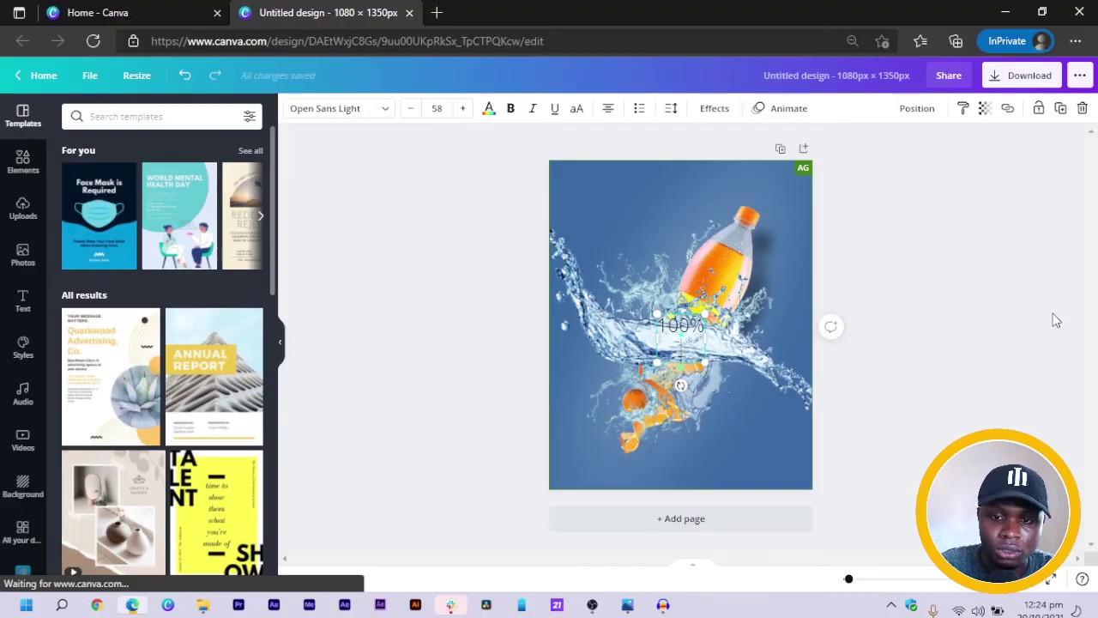
text(ORAN)
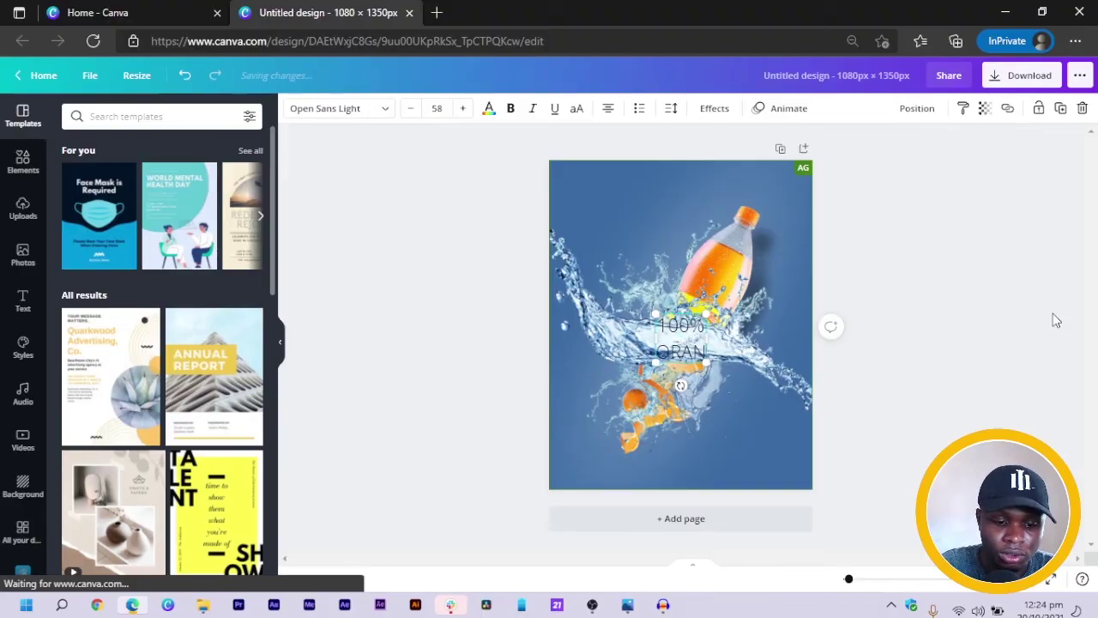
text(GE JUICE)
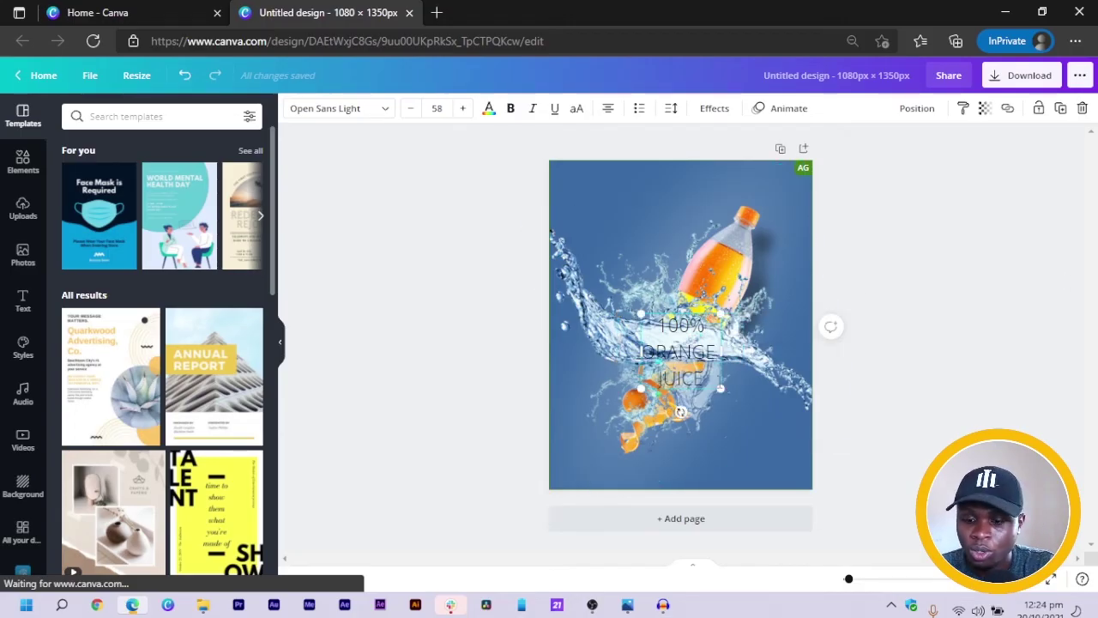
key(ctrl+a)
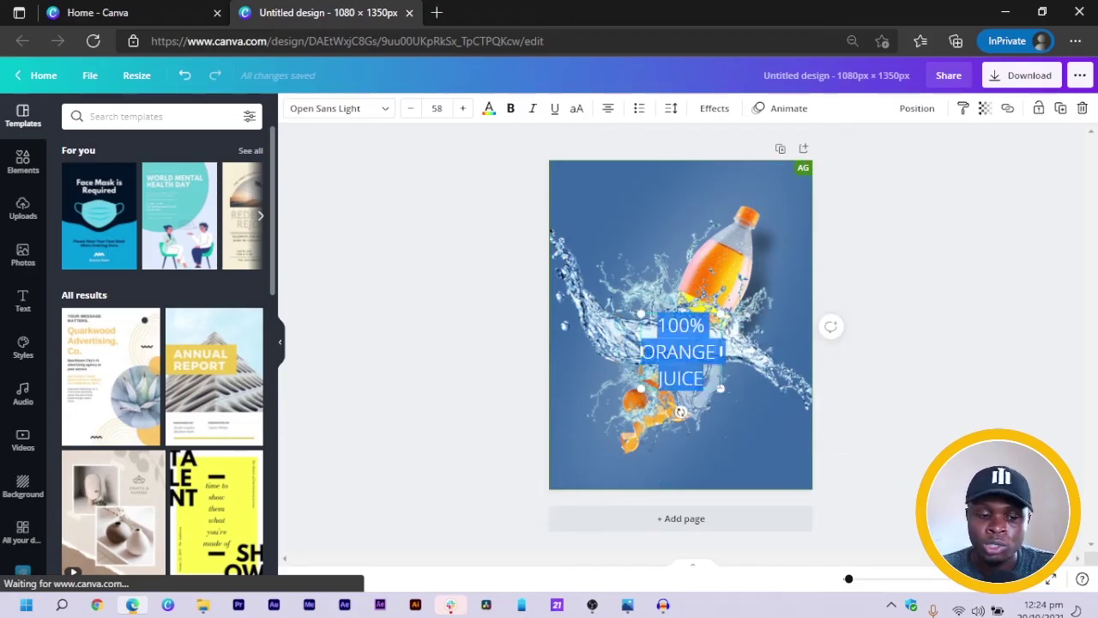
click(673, 110)
drag(791, 186, 778, 187)
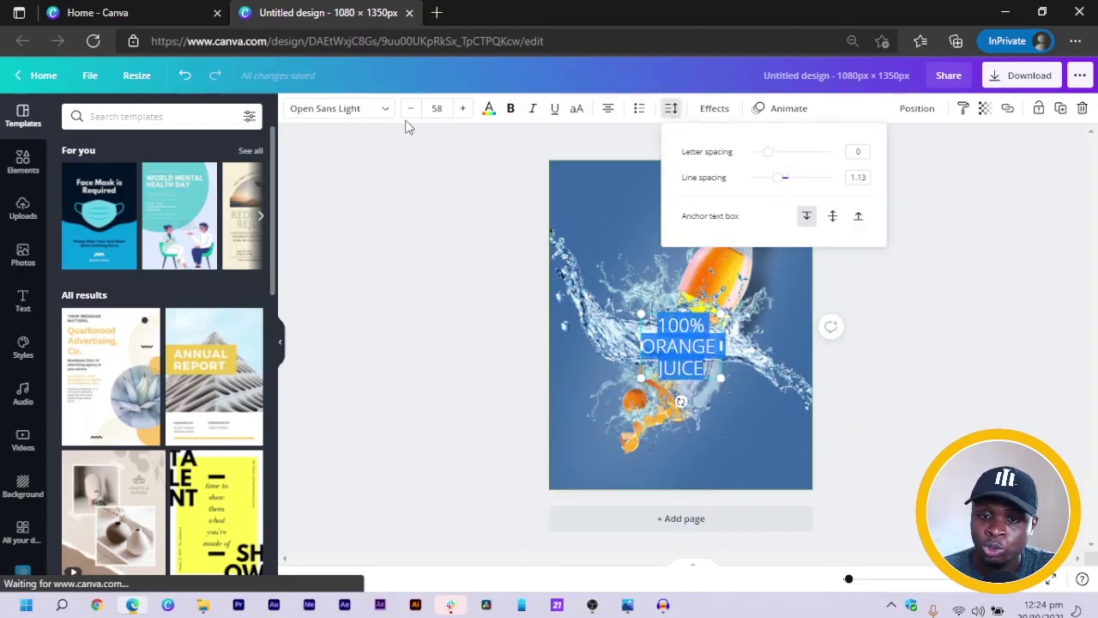
Step: Format the "100% ORANGE JUICE" headline in white Montserrat Extra-Bold italic
click(356, 116)
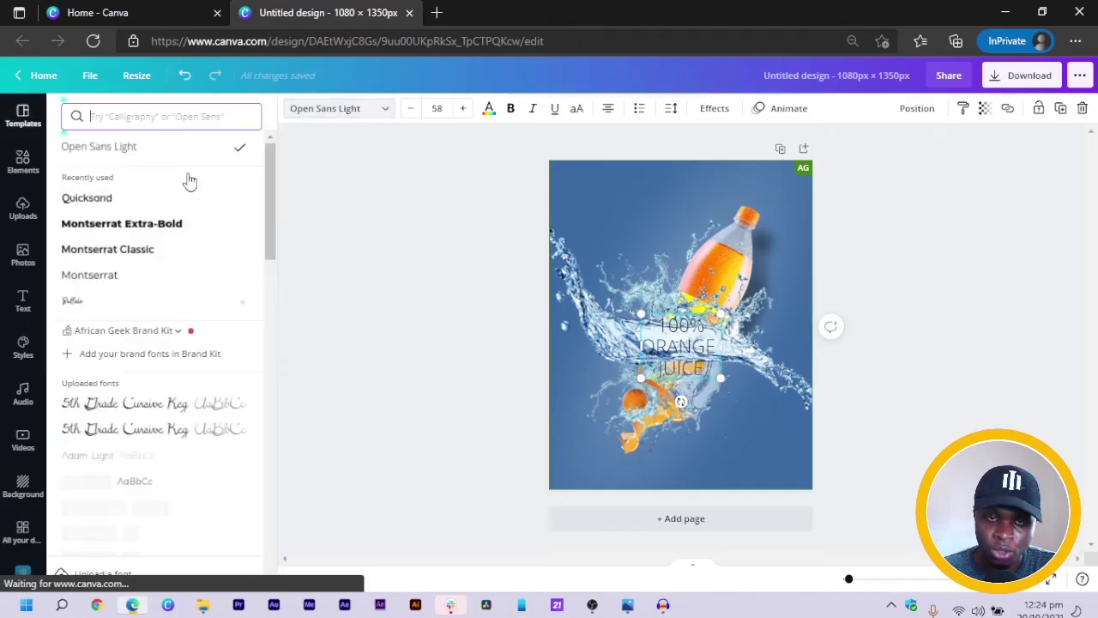
click(145, 228)
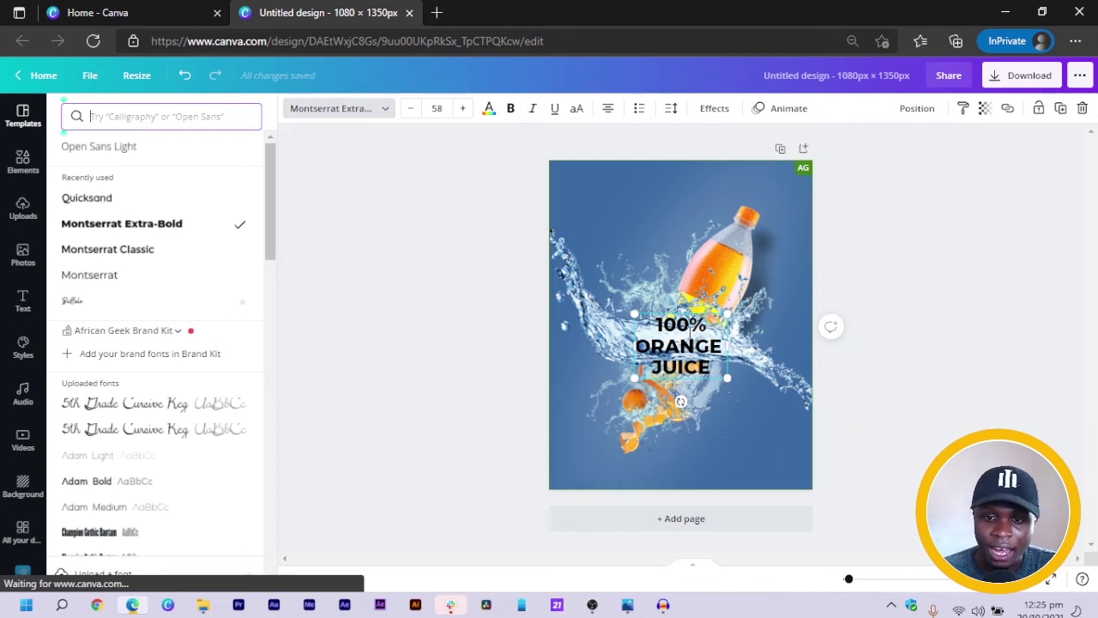
click(532, 108)
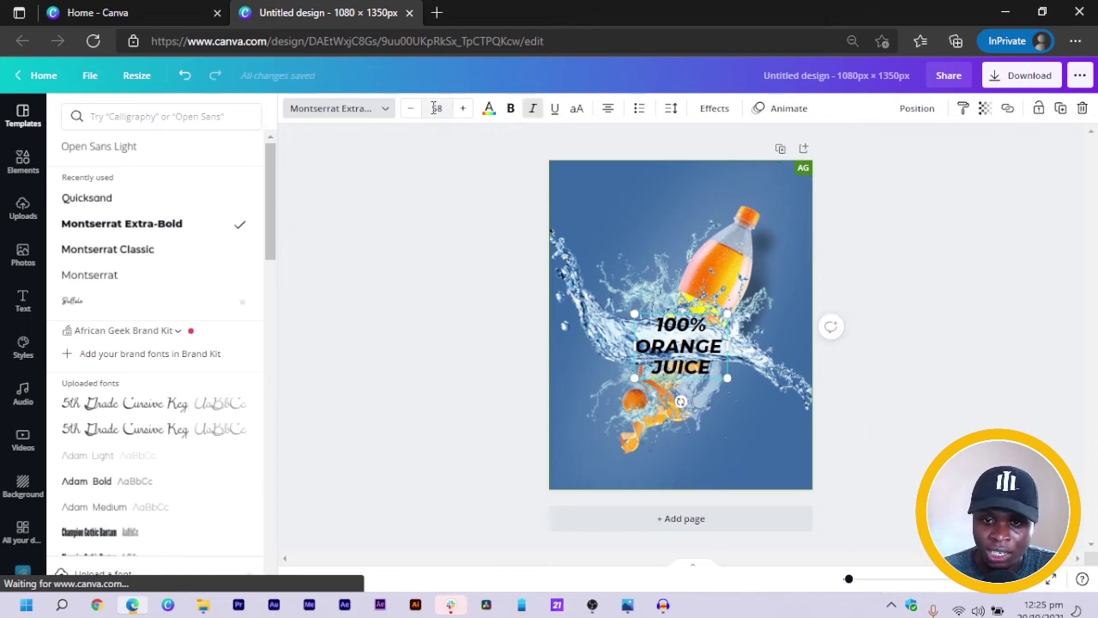
click(488, 110)
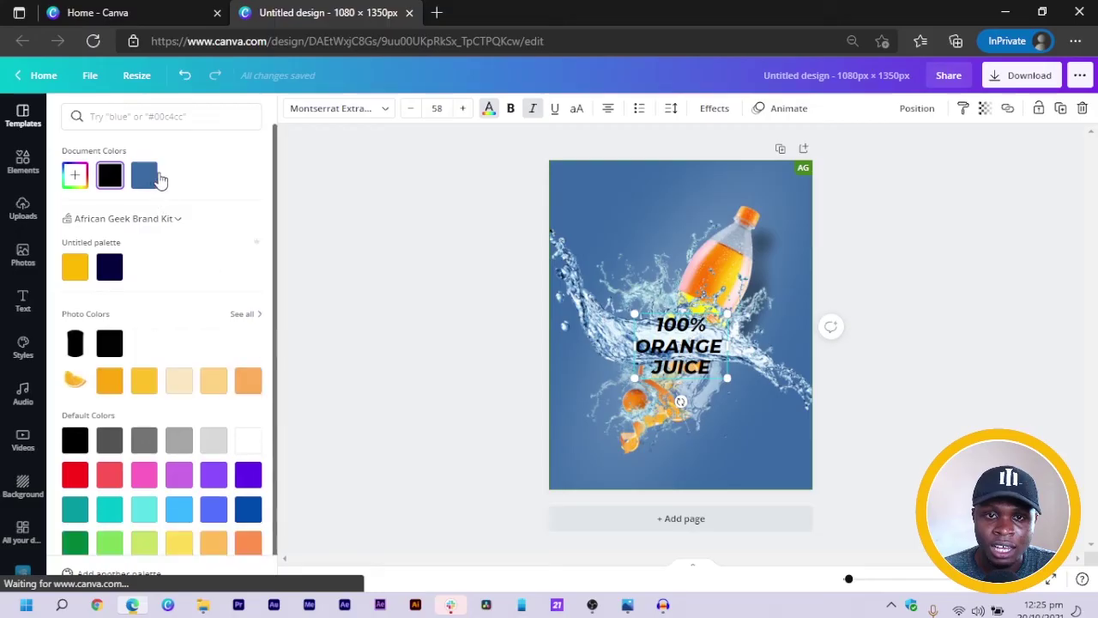
click(250, 441)
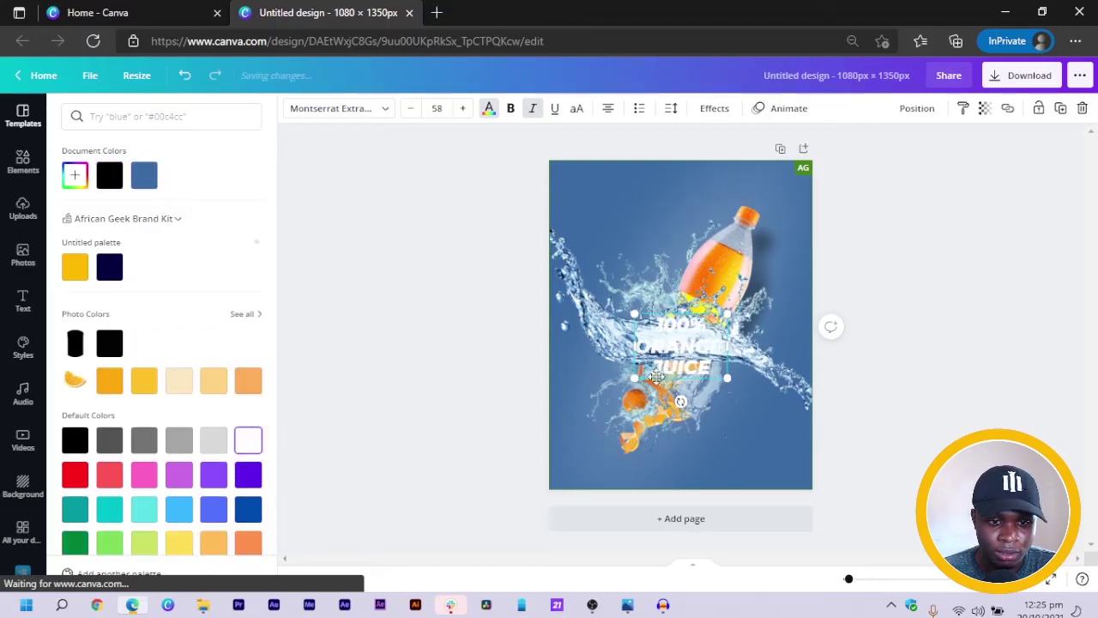
click(449, 386)
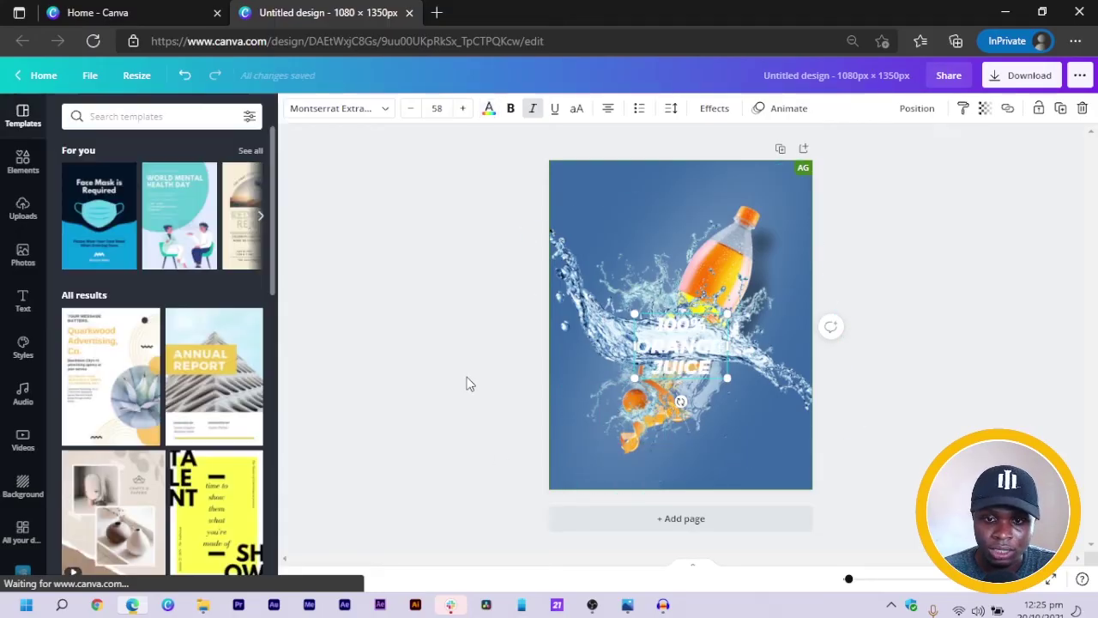
Step: Move the headline to the empty area left of the bottle and tilt it slightly clockwise
drag(669, 343, 621, 247)
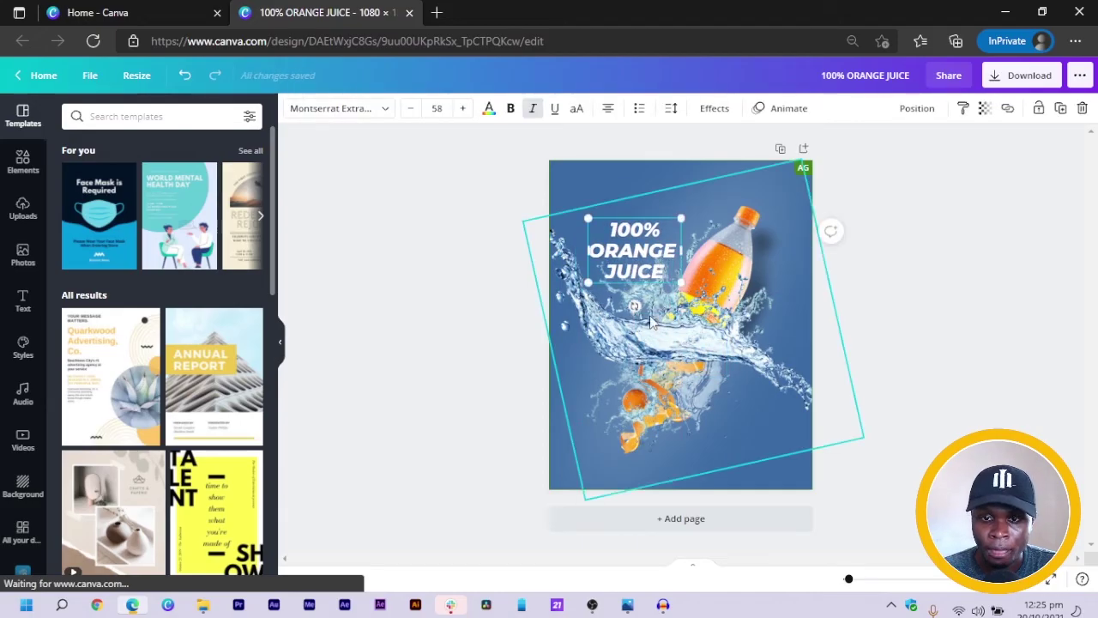
drag(638, 307, 629, 307)
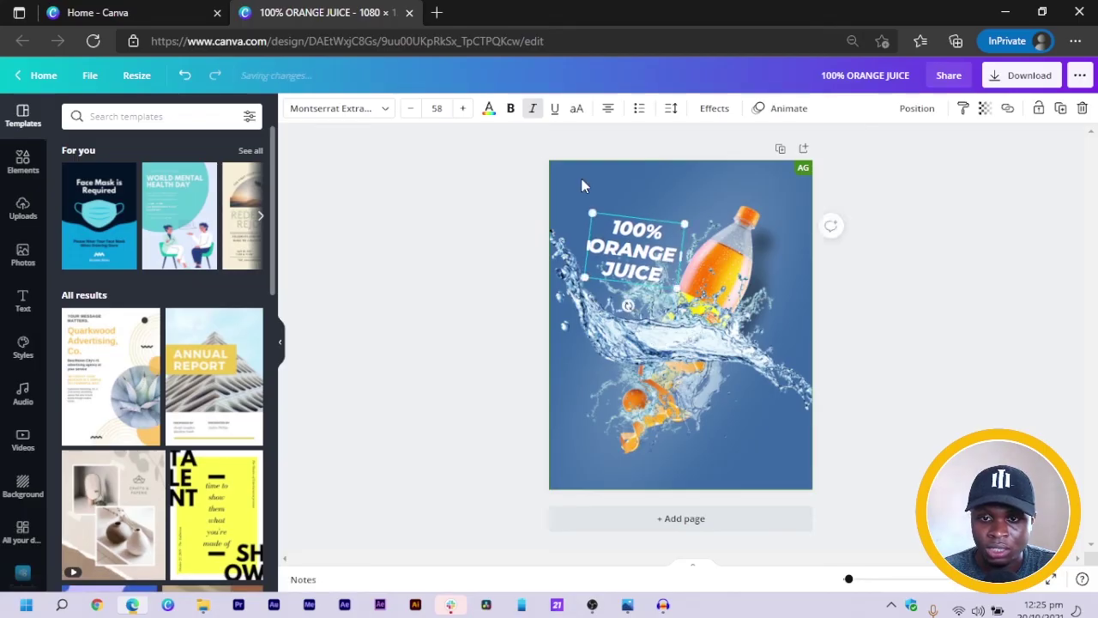
Step: Send the headline to the back so the water splash overlaps it, and enlarge the text to size 61.6
right_click(616, 261)
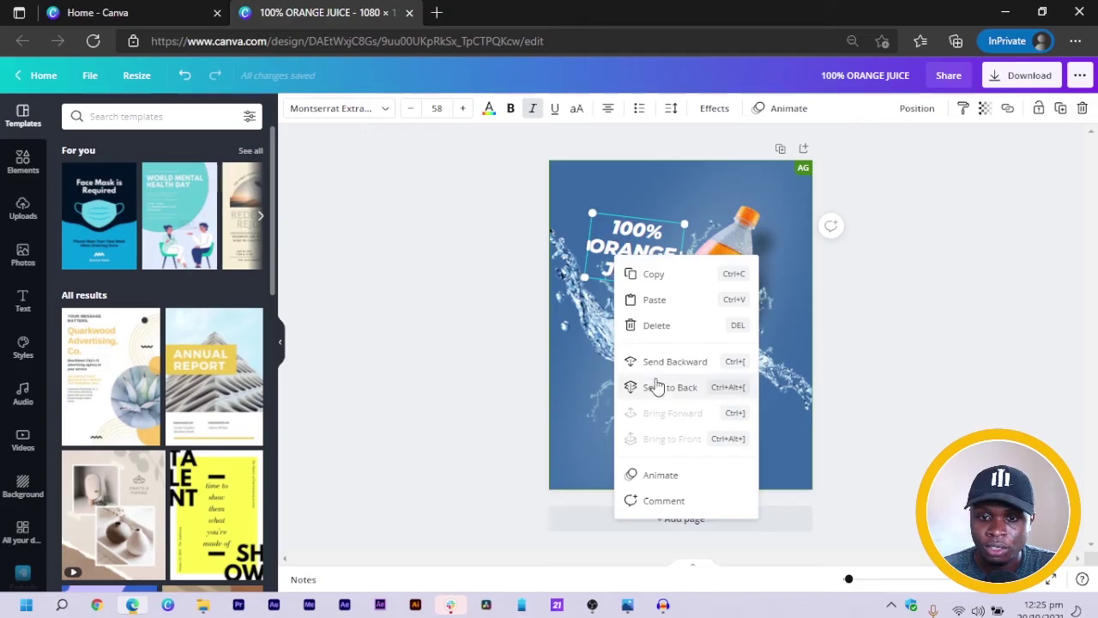
click(725, 386)
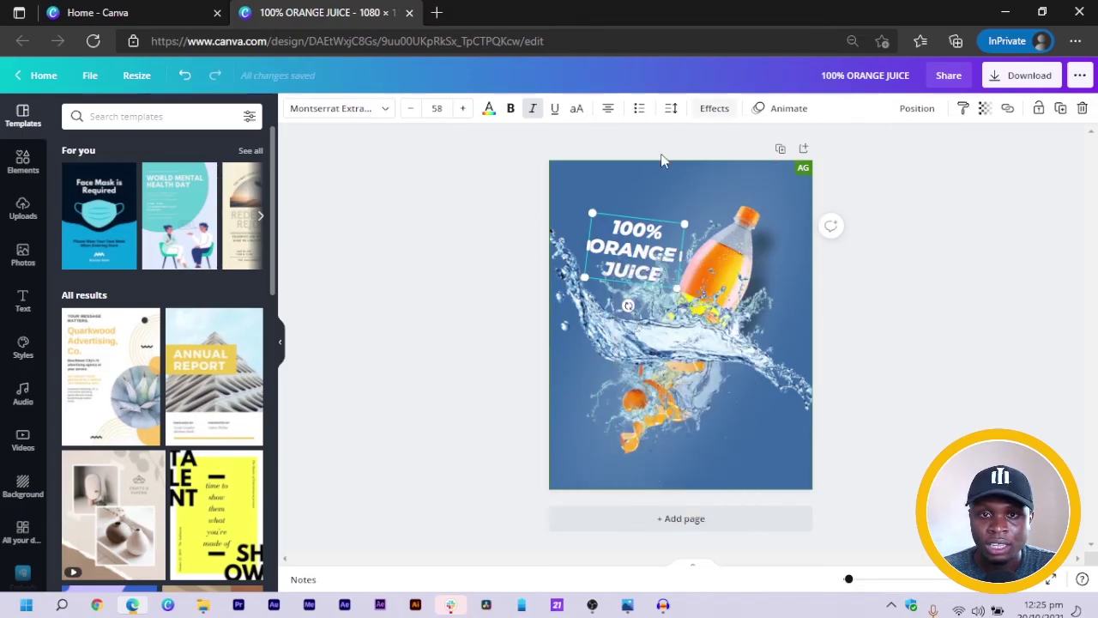
drag(582, 213, 582, 216)
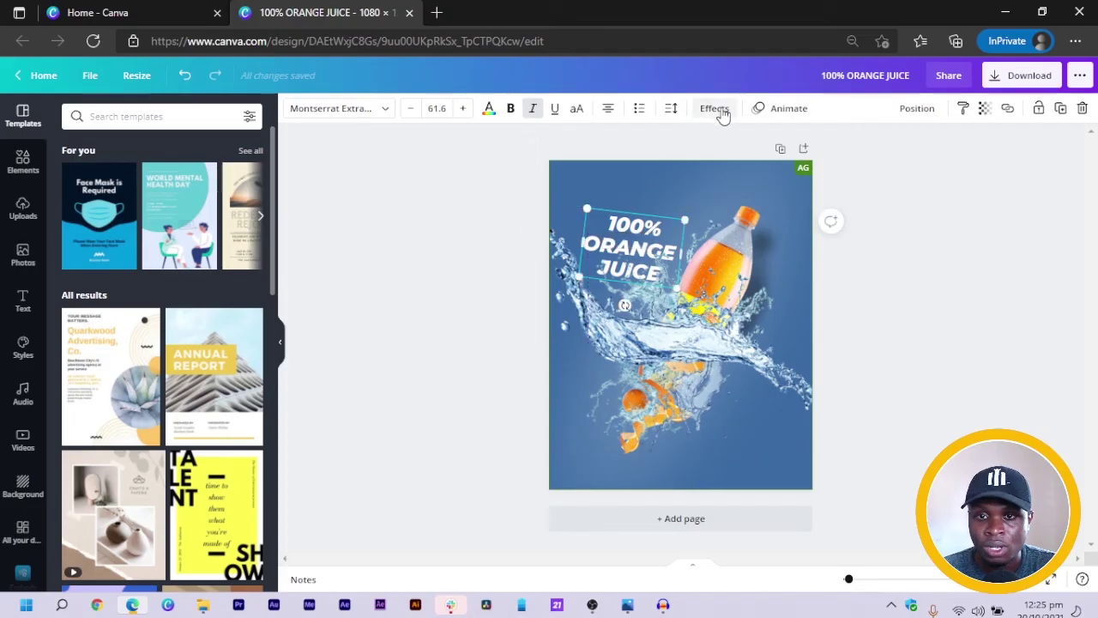
Step: Apply the Shadow text effect to the headline and set the shadow colour to black
click(719, 110)
click(174, 209)
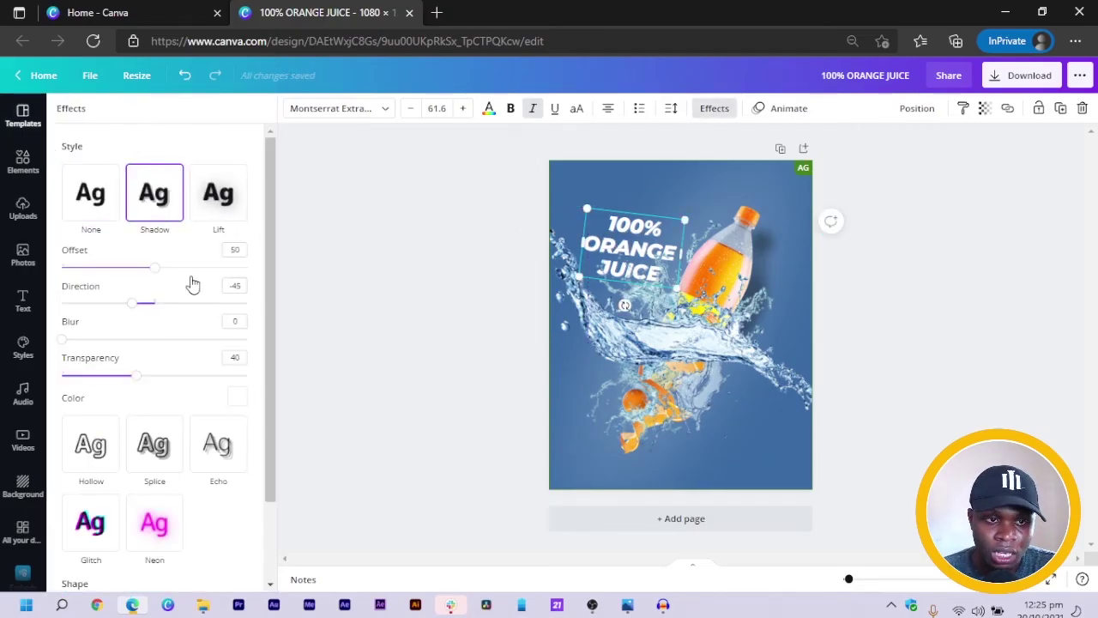
click(236, 396)
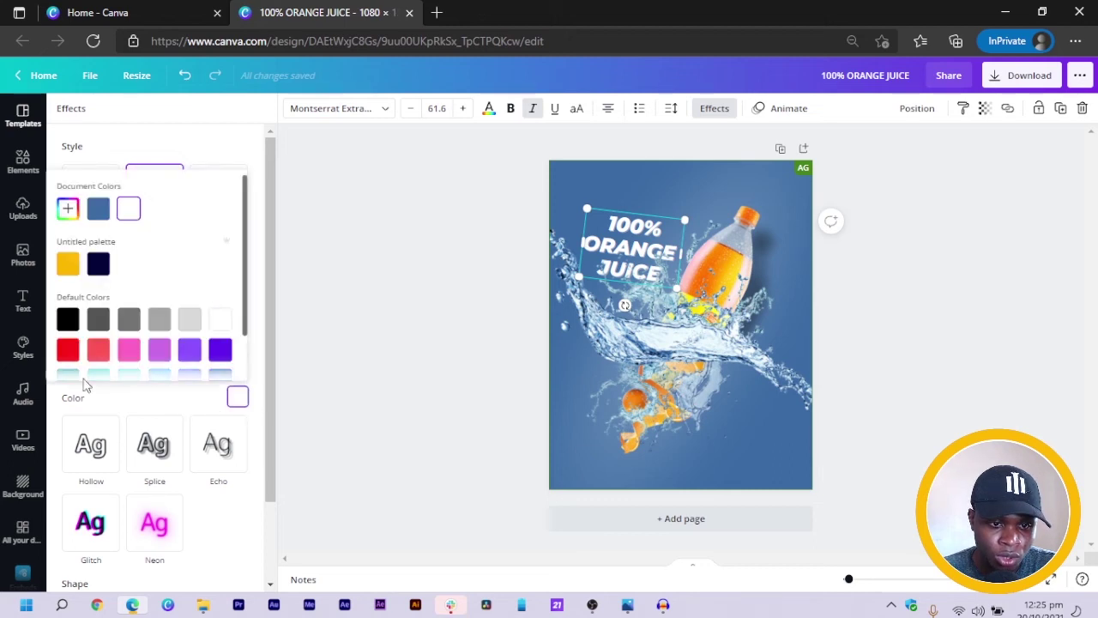
click(68, 319)
click(133, 129)
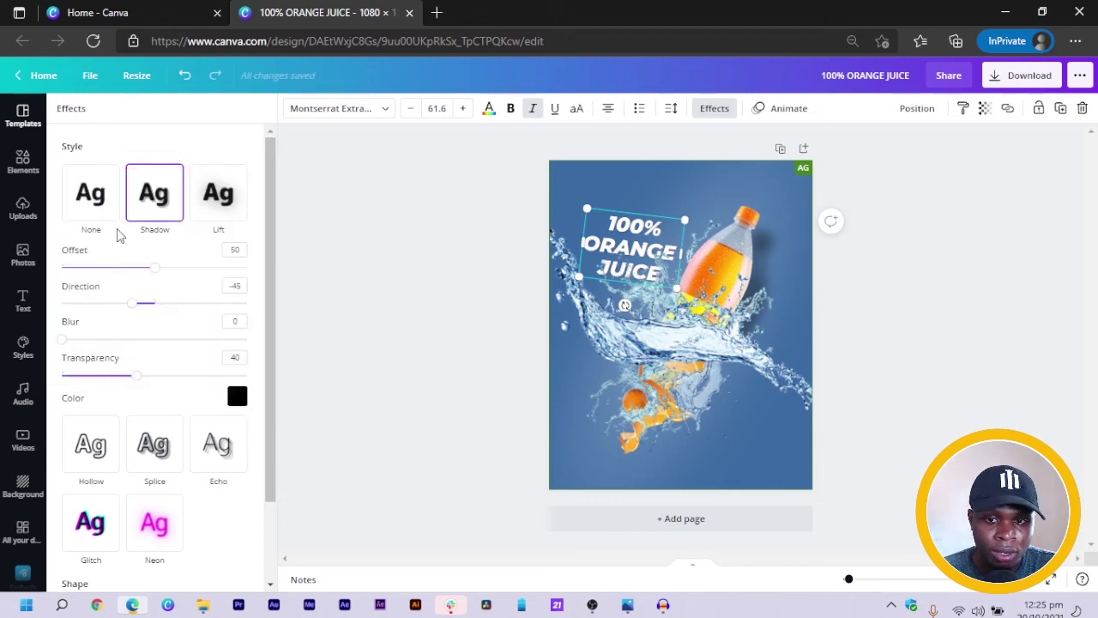
Step: Set the headline shadow's blur to 21 and its offset to 56
drag(65, 340, 102, 342)
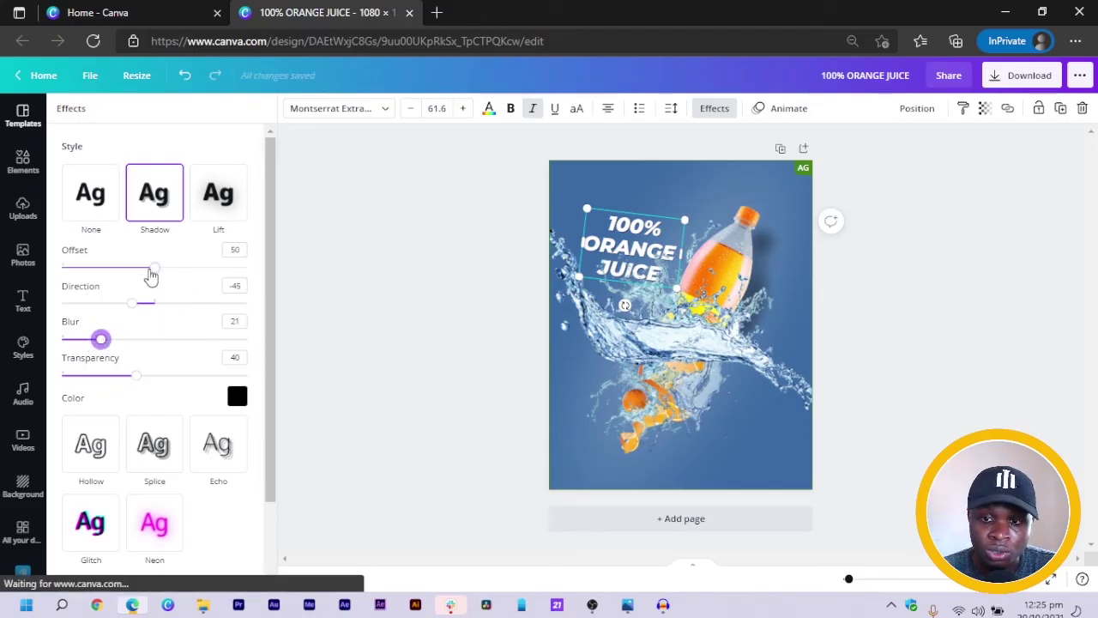
drag(156, 273, 211, 292)
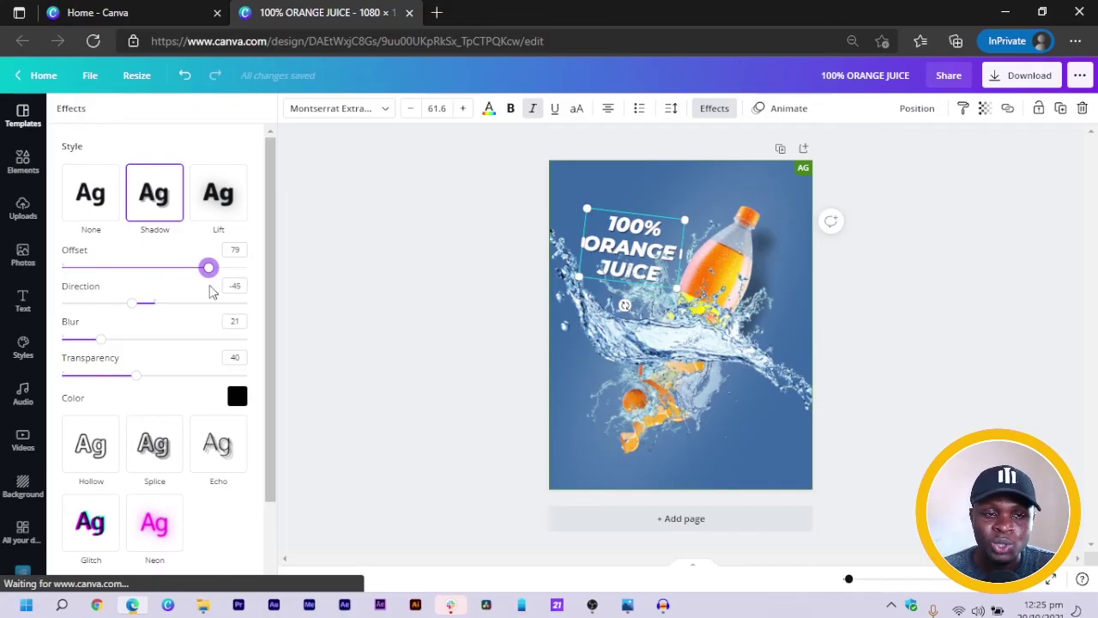
drag(212, 274, 169, 283)
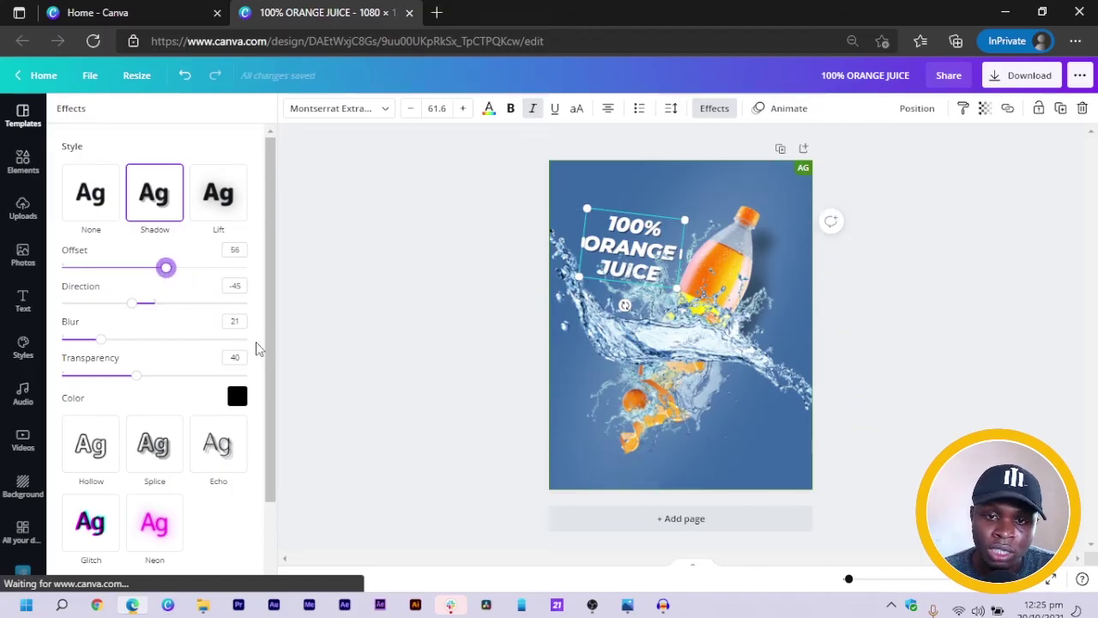
Step: Set the headline shadow's transparency to 42 and its blur to 61
mouse_move(138, 376)
mouse_down()
mouse_move(186, 392)
mouse_move(219, 388)
mouse_move(140, 391)
mouse_up()
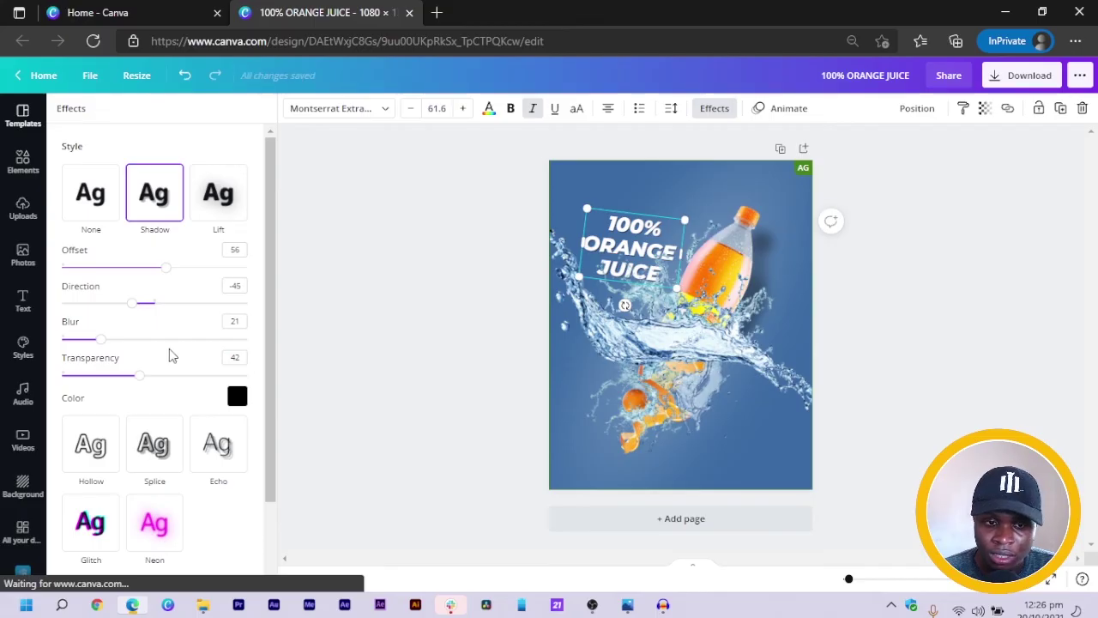
drag(103, 341, 175, 340)
Step: Enlarge the "100% ORANGE JUICE" headline to size 70.5 and tighten its line spacing below 1.13
mouse_move(587, 204)
mouse_down()
mouse_move(563, 190)
mouse_move(574, 197)
mouse_up()
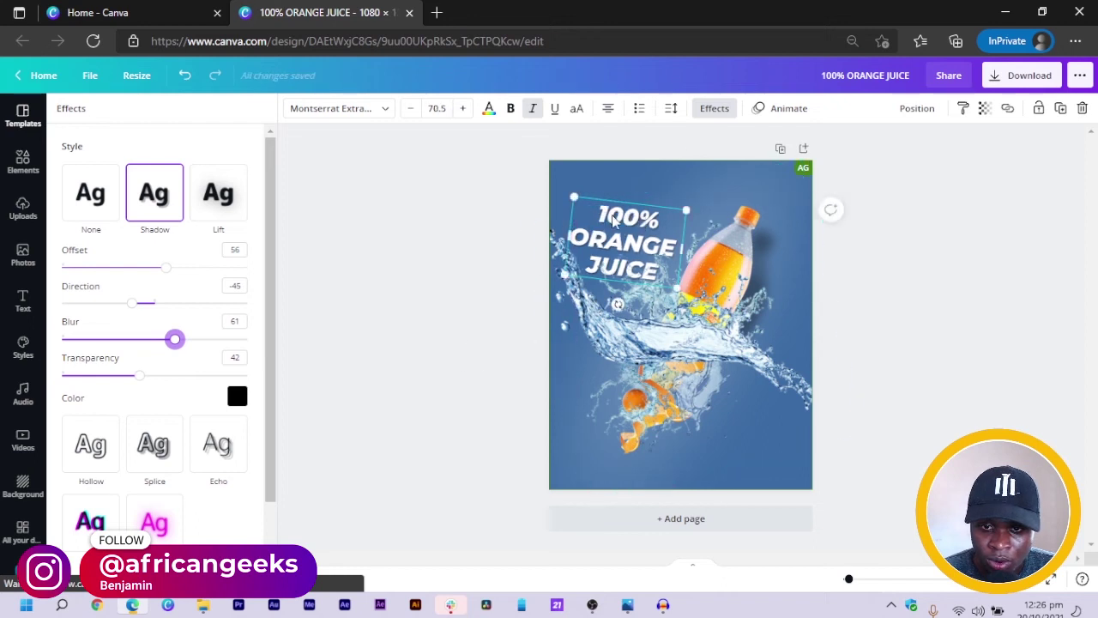
click(673, 111)
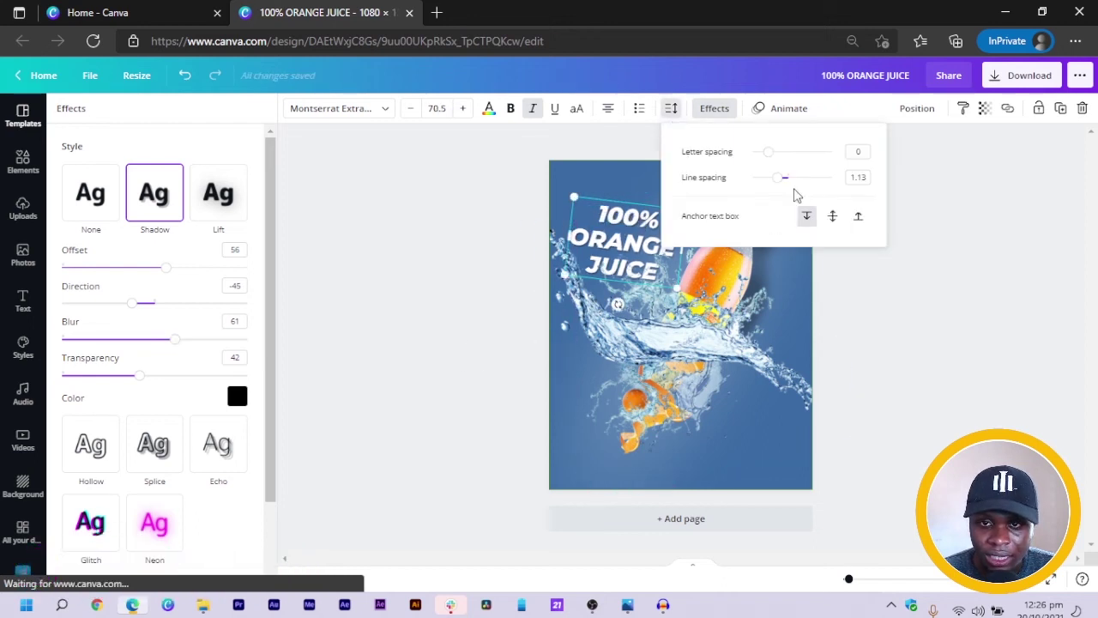
drag(780, 181, 771, 183)
key(Escape)
key(Escape)
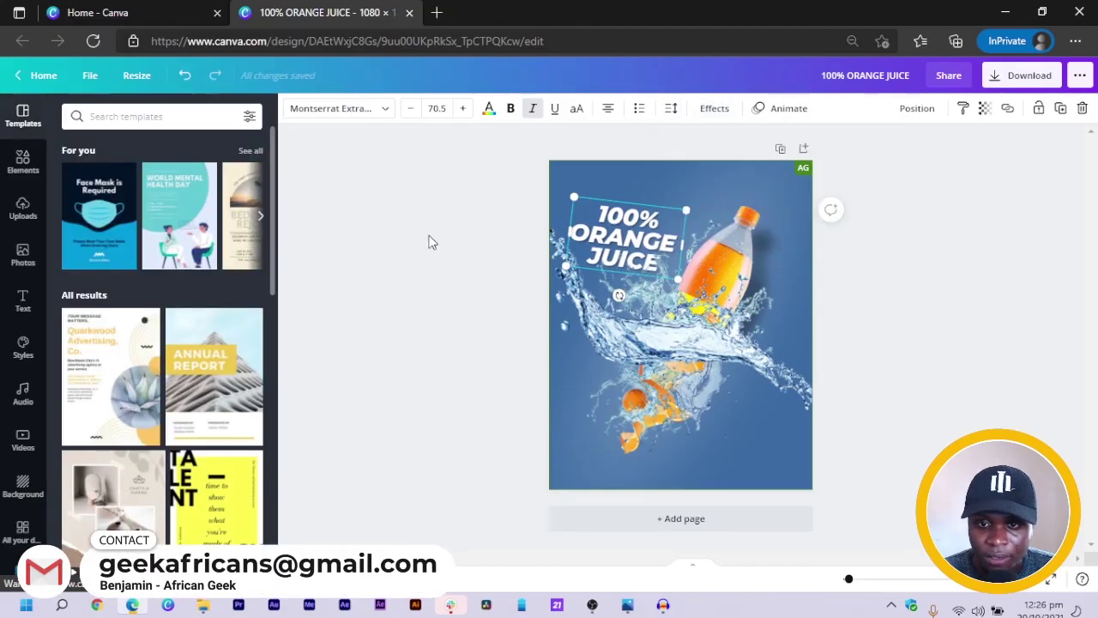
Step: Select all elements of the composition together and nudge them slightly to the right on the page
drag(424, 180, 878, 441)
key(shift+Right)
key(shift+Right)
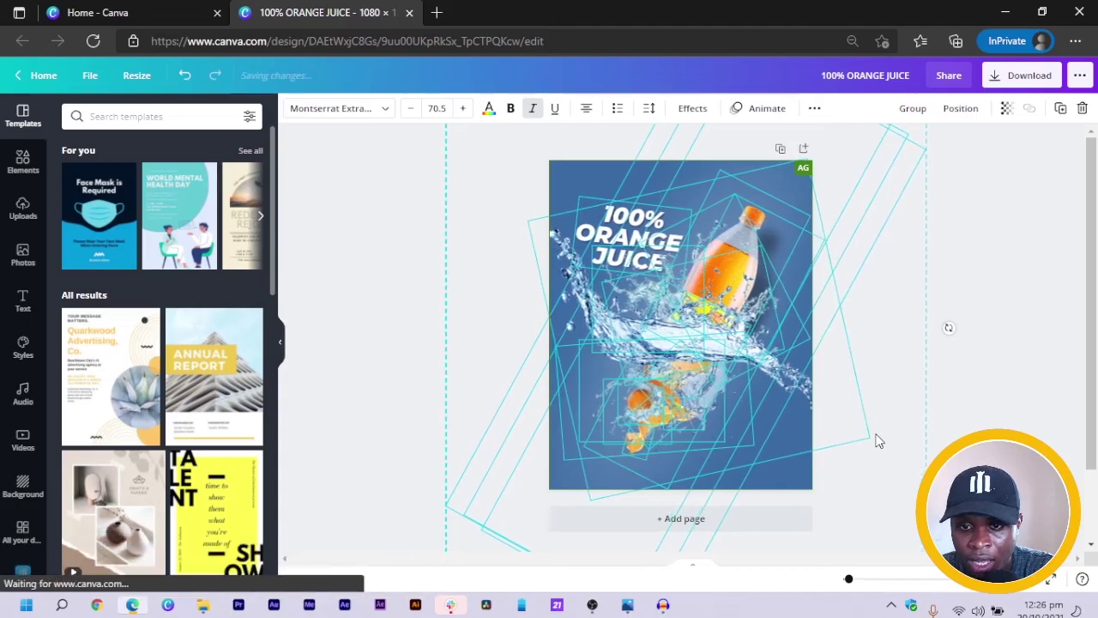
click(340, 358)
Step: Enlarge the large water splash image slightly to about 1,191 x 1,191 so it reaches the page's left edge
click(555, 284)
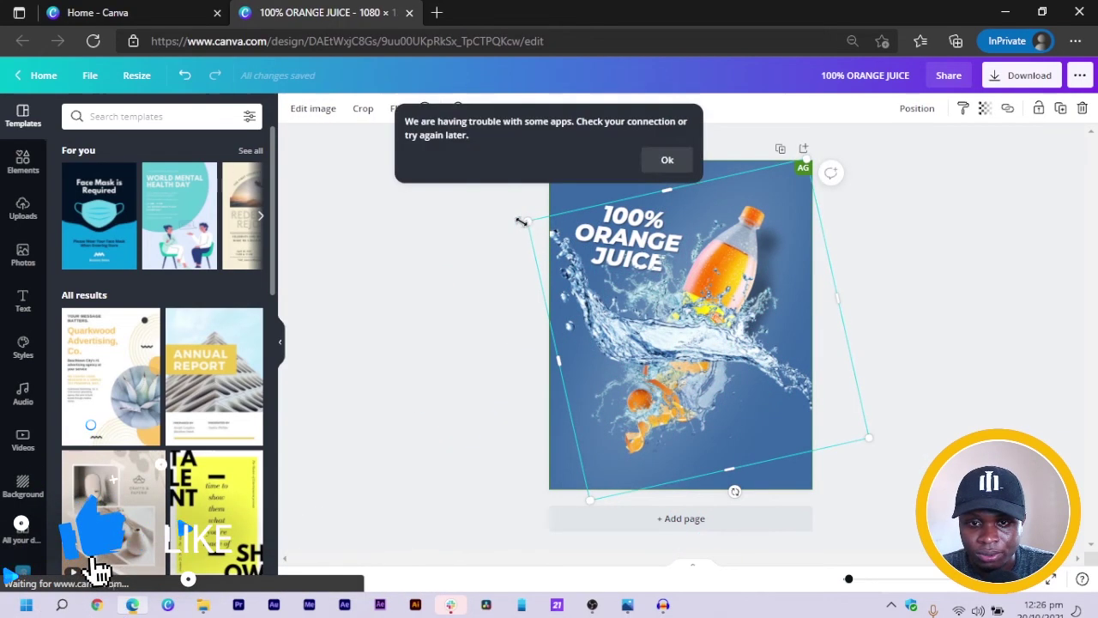
click(668, 159)
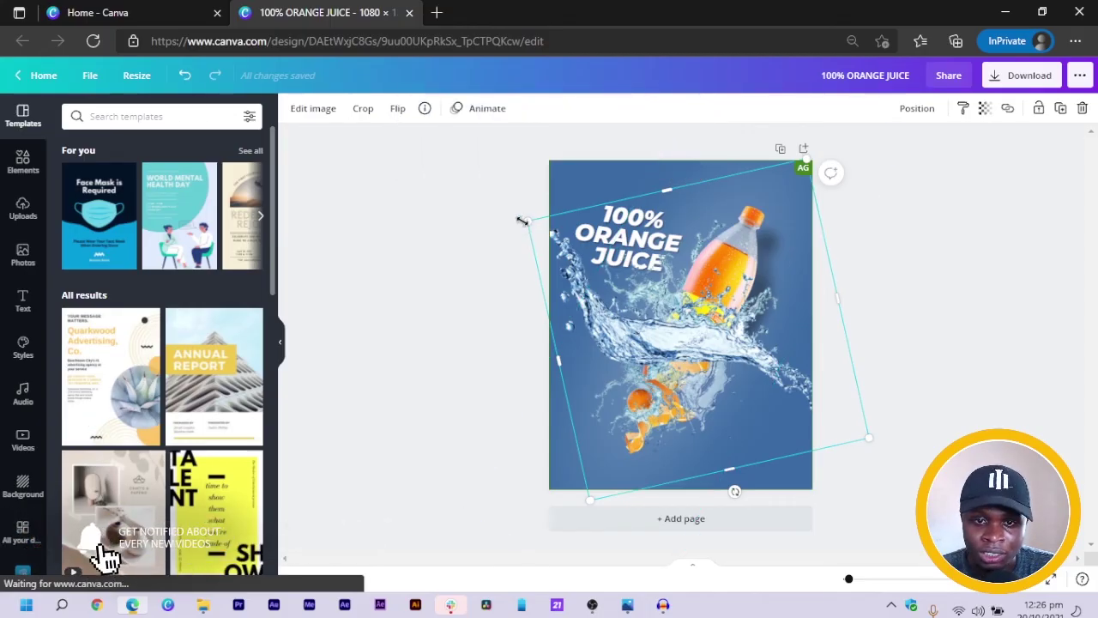
drag(518, 219, 515, 218)
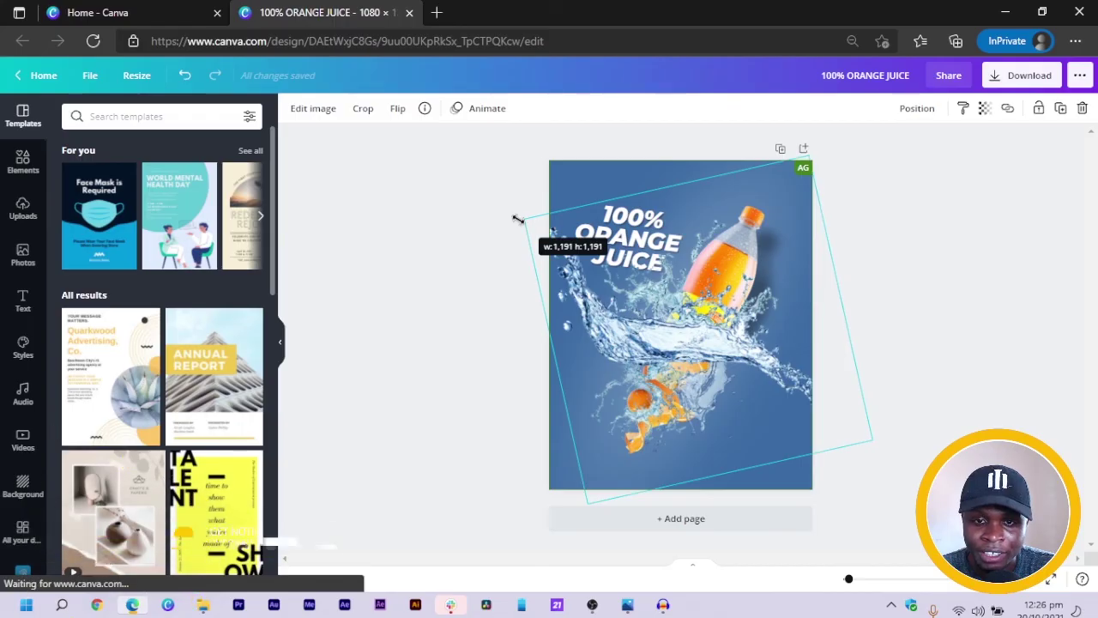
click(451, 271)
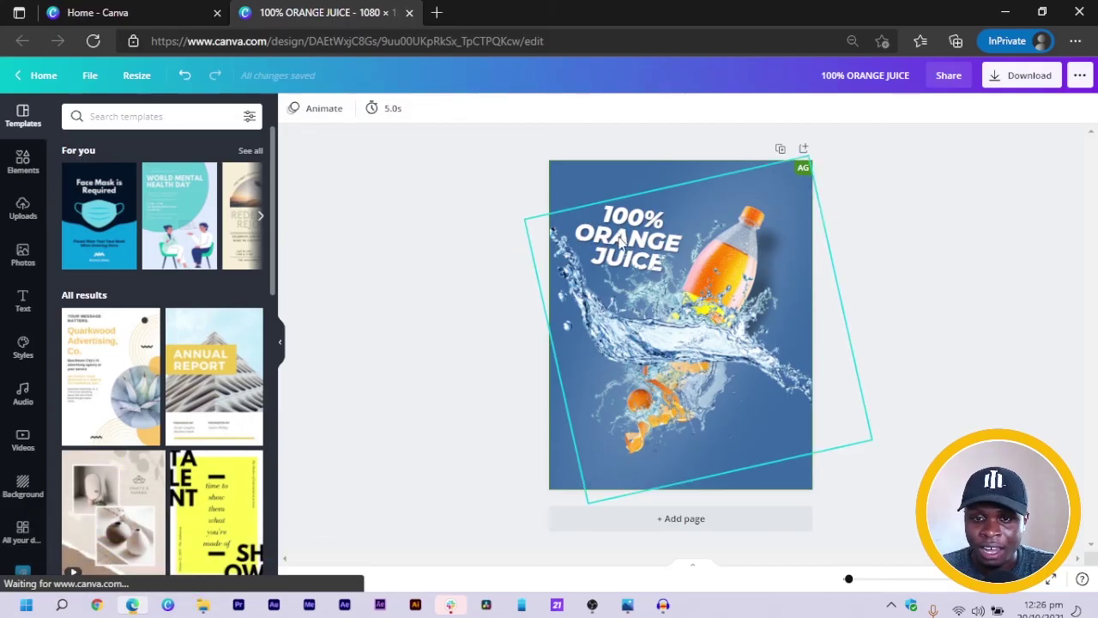
Step: Add a text box in the Montserrat font reading "Lorem impsum amit dit solor Lorem impsum amit dit solor"
click(777, 485)
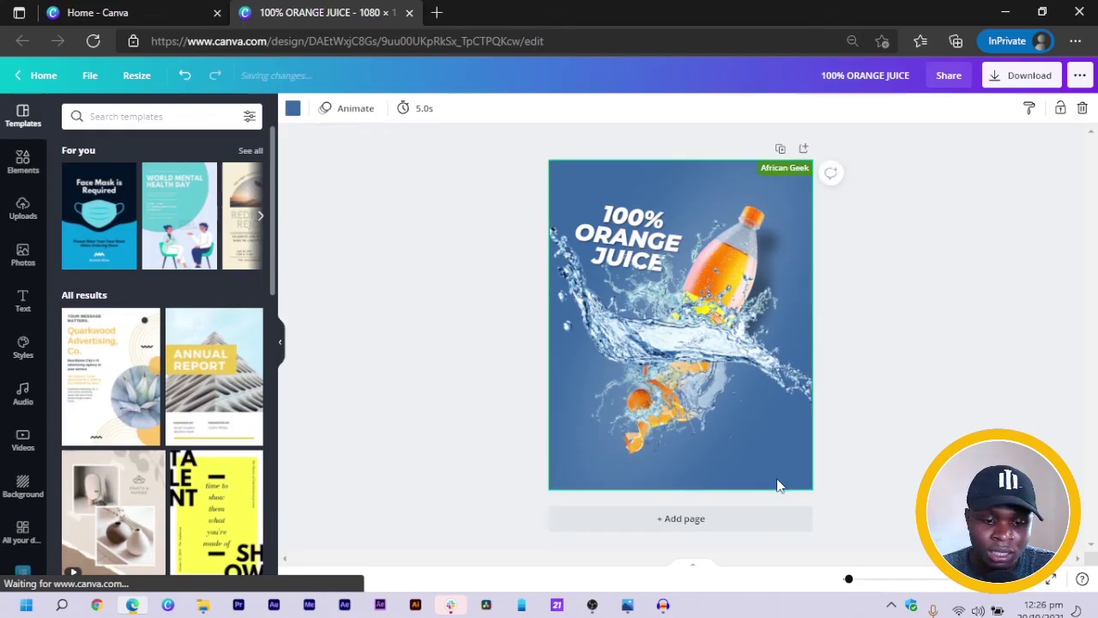
key(t)
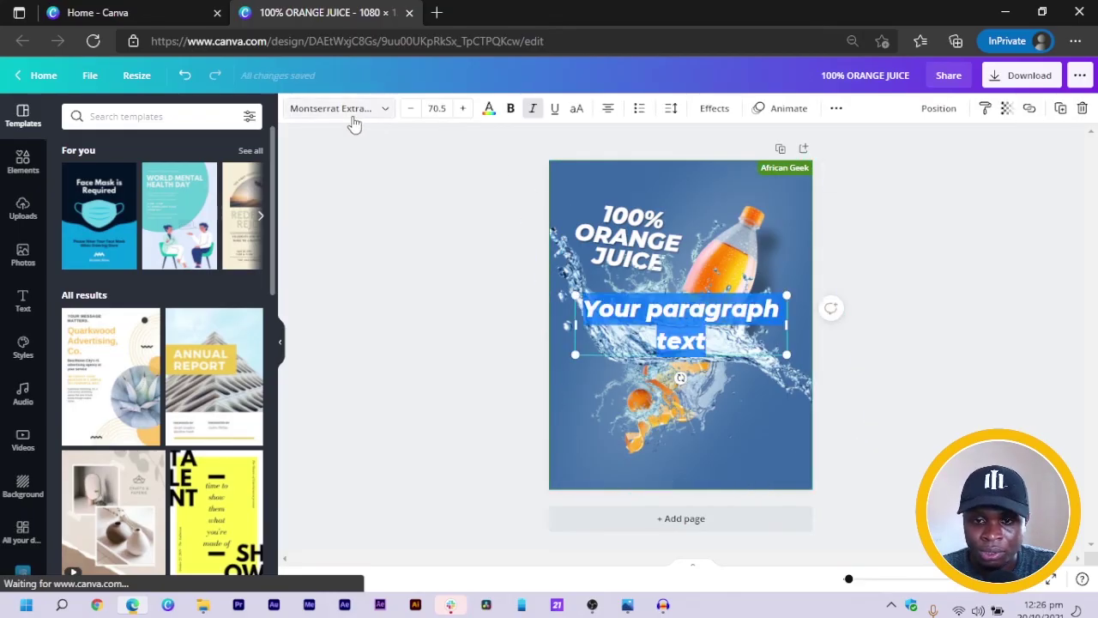
click(345, 110)
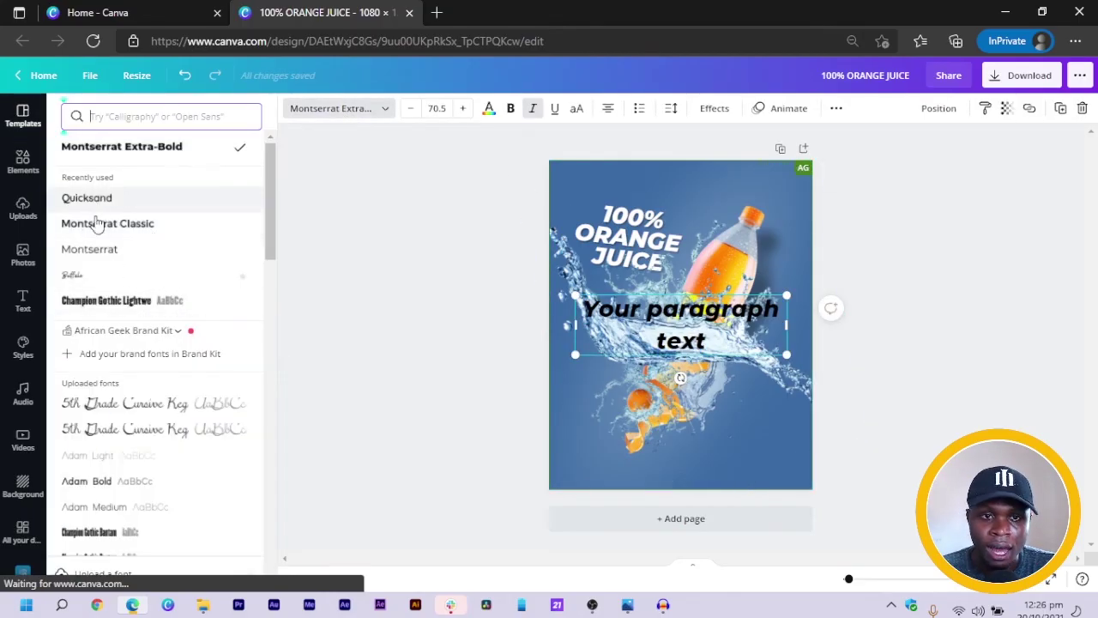
click(76, 257)
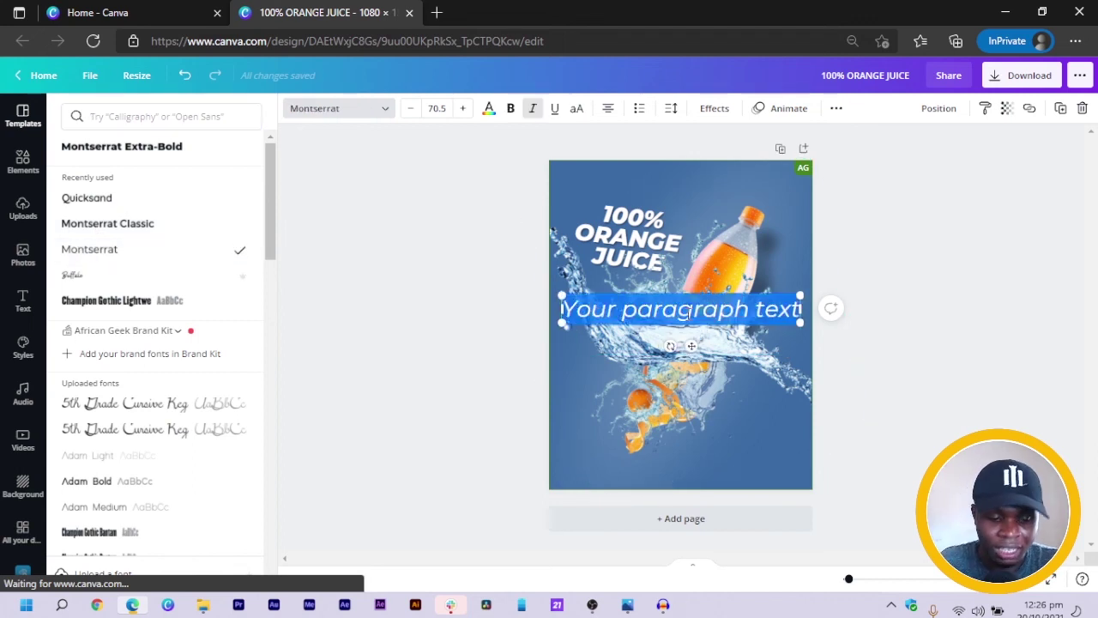
text(Lorem impsum amit dit solor Lorem impsum amit dit solor)
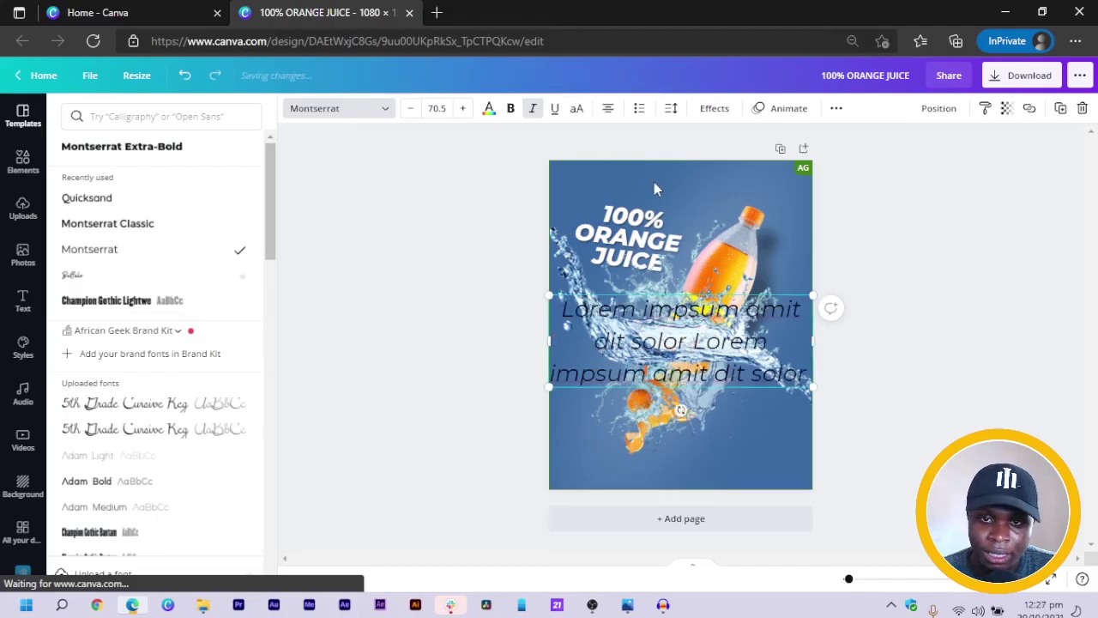
Step: Left-align the Lorem text and place it at size 32.6 in the lower-right area of the poster
drag(814, 387, 745, 363)
click(606, 108)
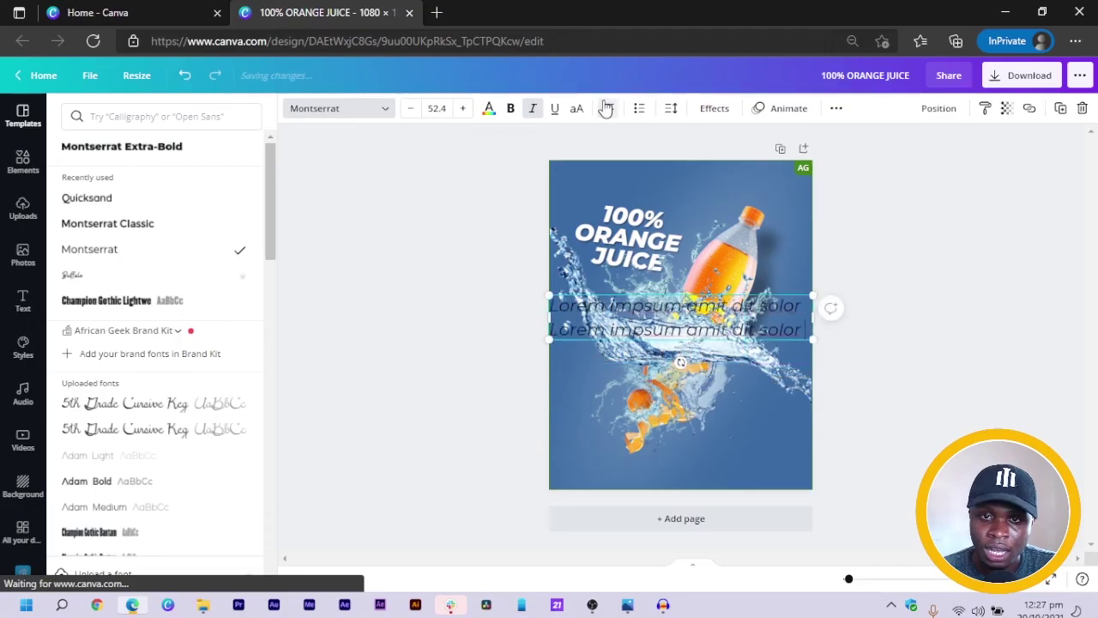
drag(803, 307, 729, 492)
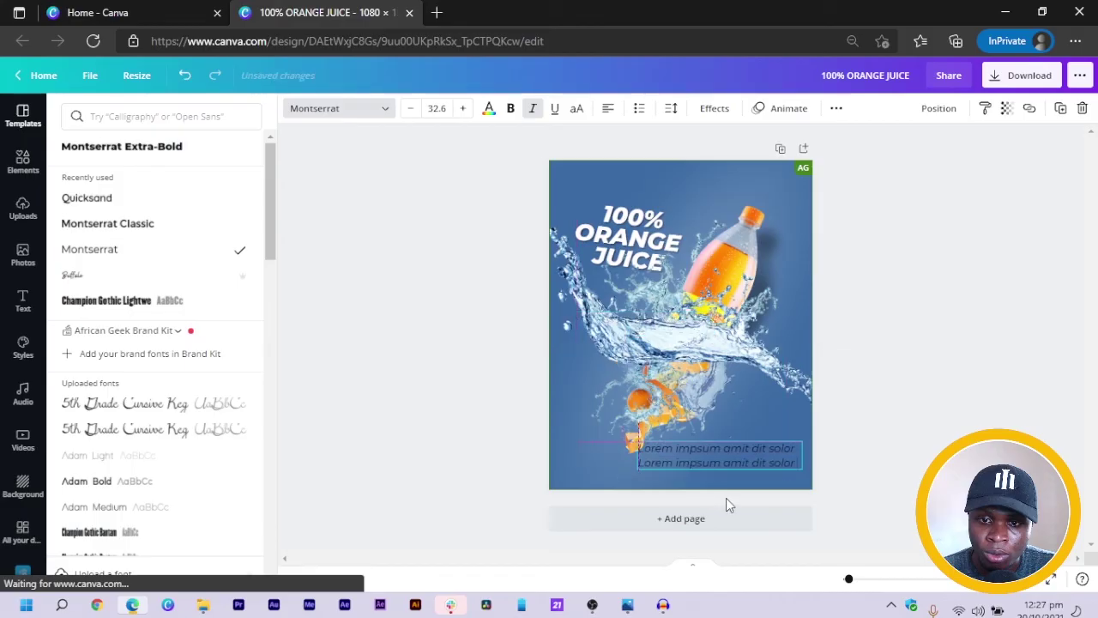
Step: Set the Lorem text's line spacing to 1.03 and its colour to white
click(671, 109)
drag(791, 183, 773, 182)
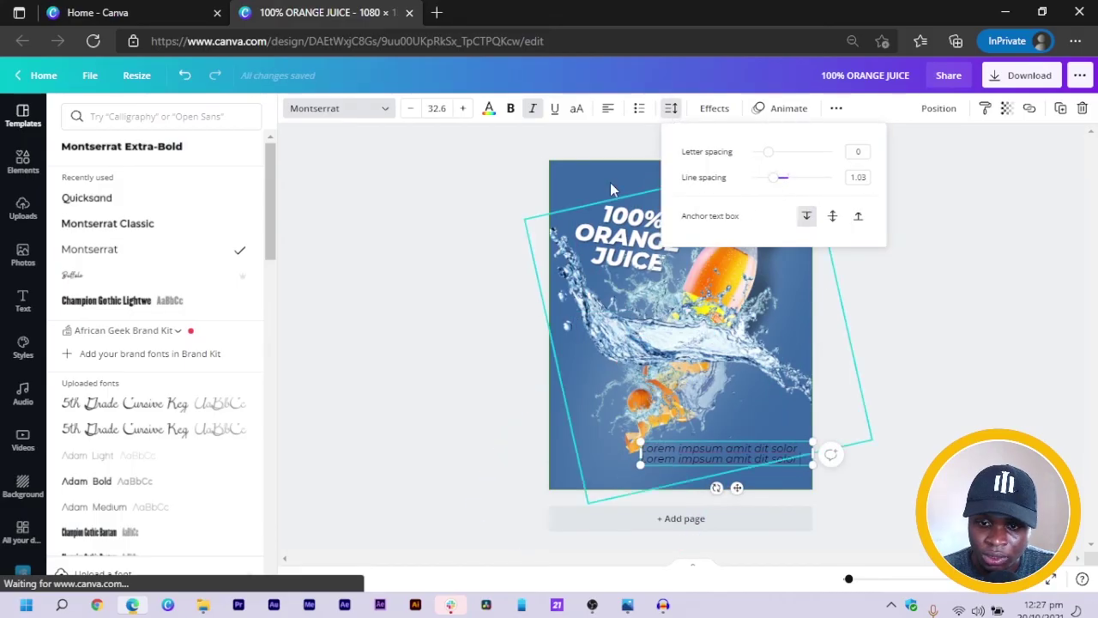
click(489, 109)
click(179, 182)
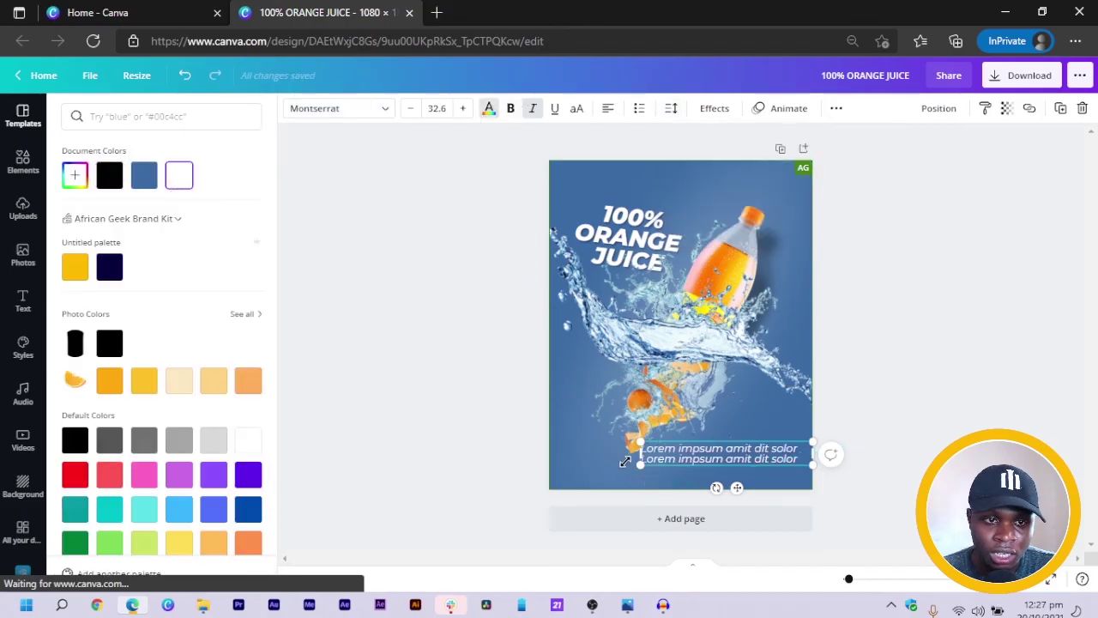
Step: Shrink the Lorem text further and keep it near the poster's lower-right corner, inset from the page edge
drag(643, 443, 762, 486)
click(908, 337)
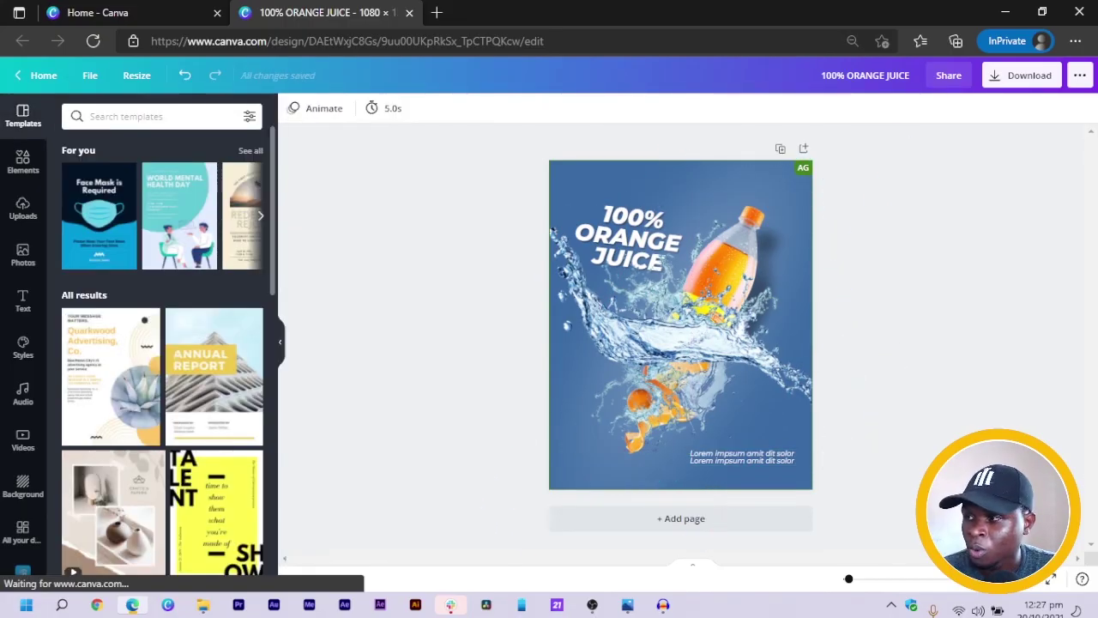
click(713, 399)
click(668, 159)
click(709, 393)
click(708, 392)
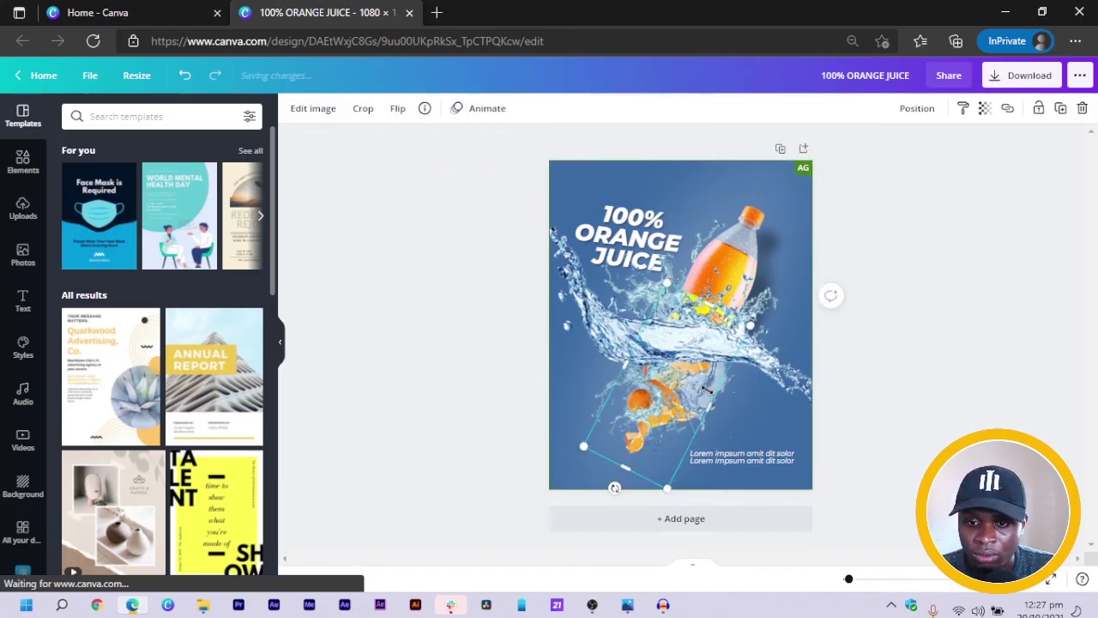
click(699, 383)
click(699, 385)
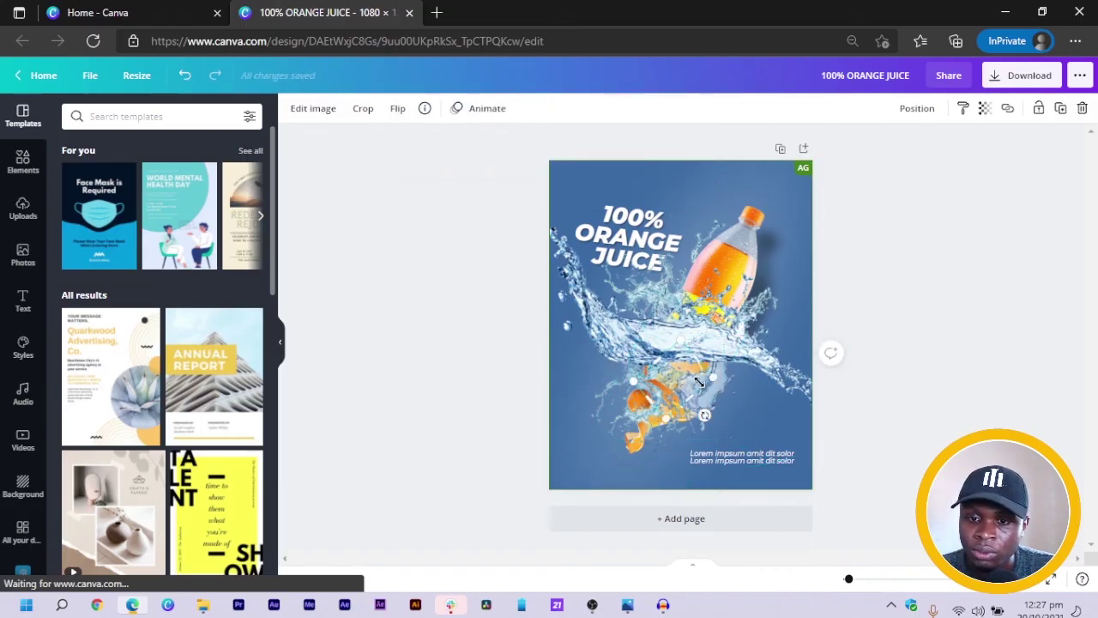
click(718, 405)
click(717, 402)
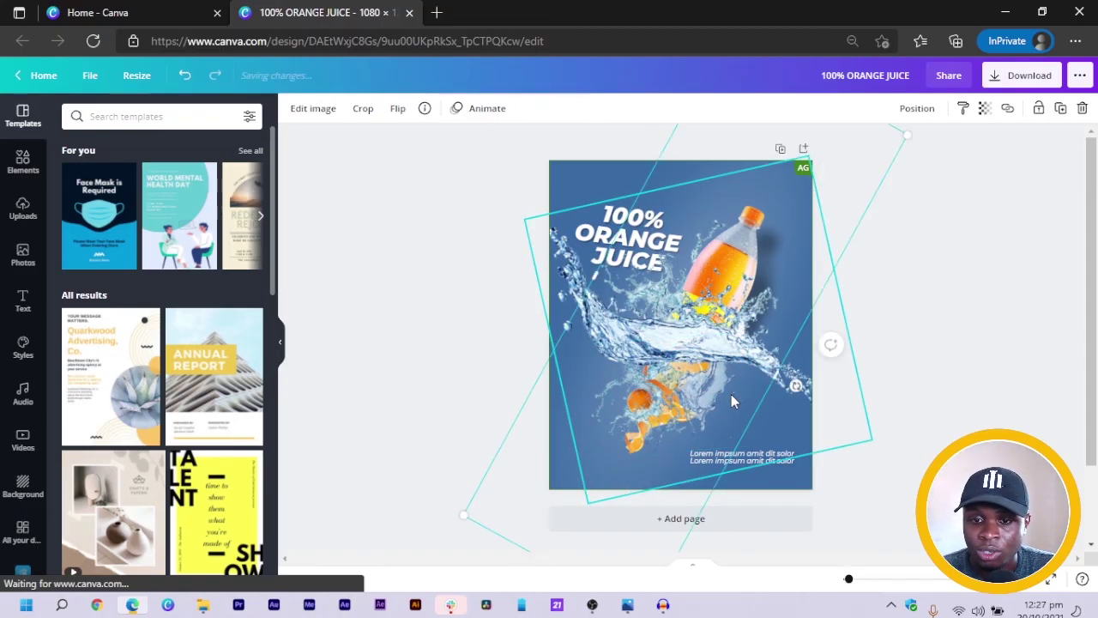
click(917, 365)
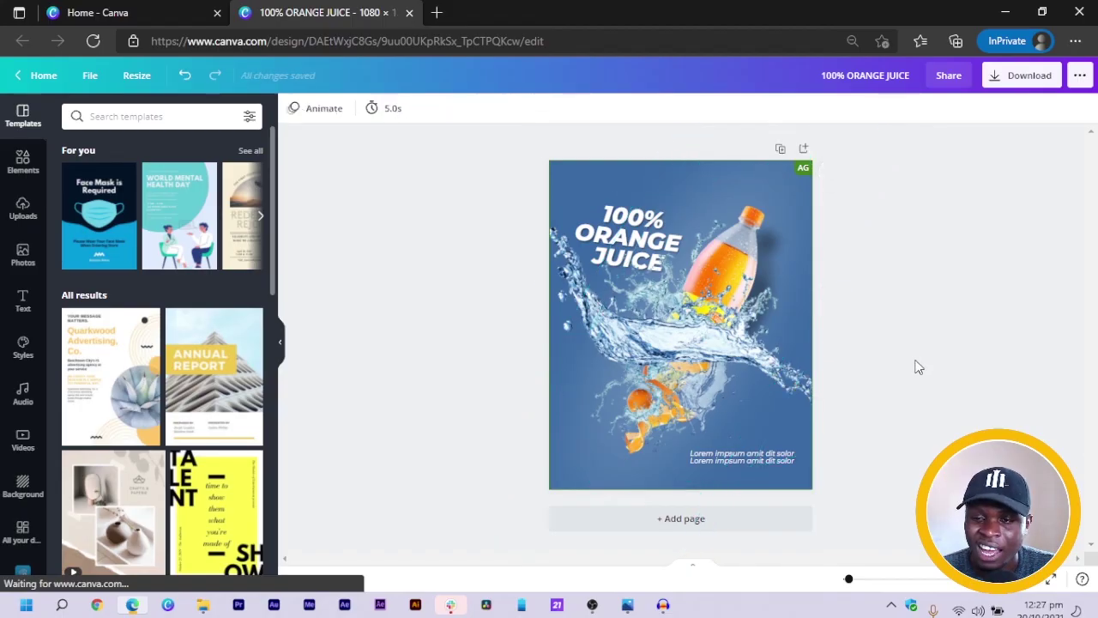